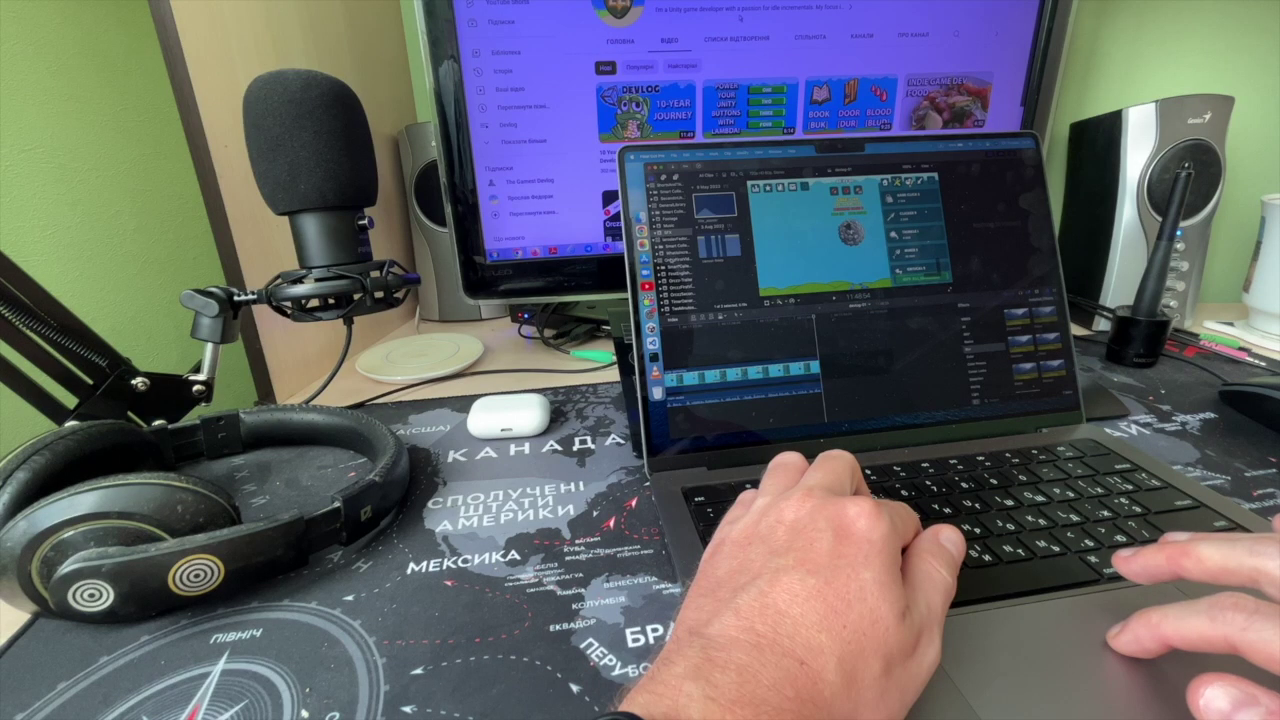
Step: Start a new video-editor project, price FasterScience as Mathf.Pow(55, level), and begin a HarderClicks/FrequentBonuses branch
{"action": "right_click", "coordinate": [672, 258]}
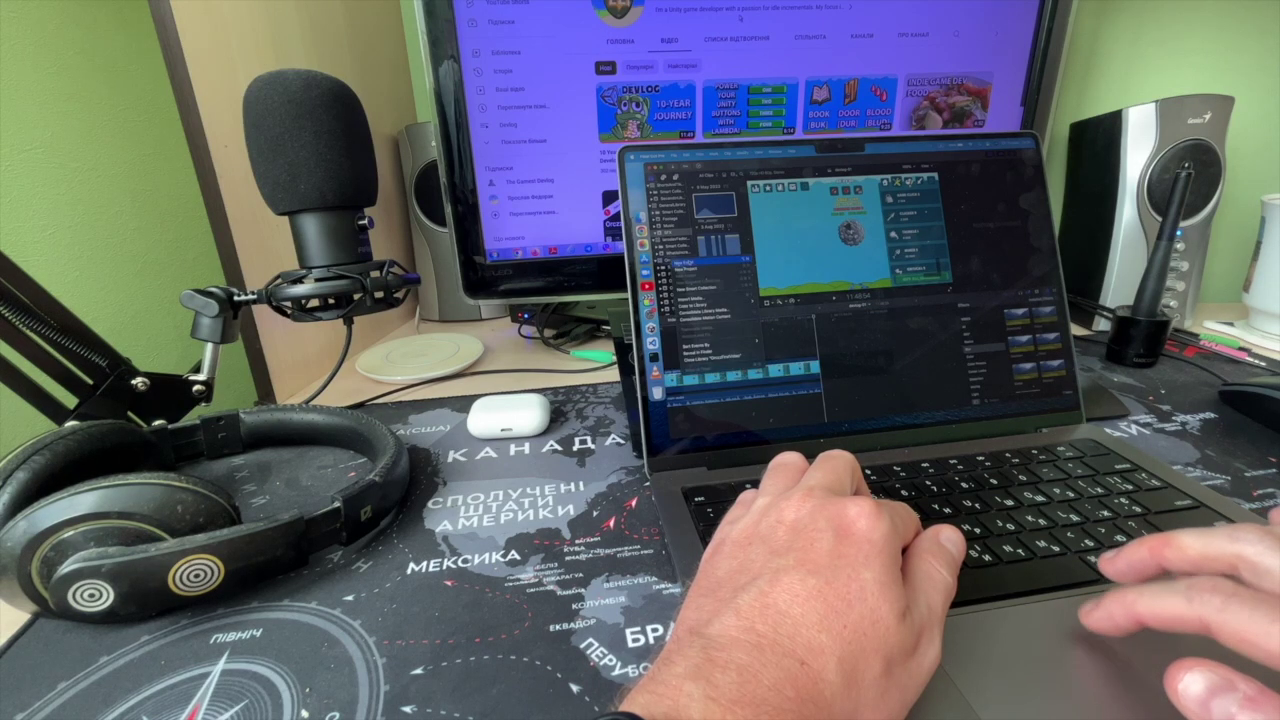
{"action": "left_click", "coordinate": [688, 269]}
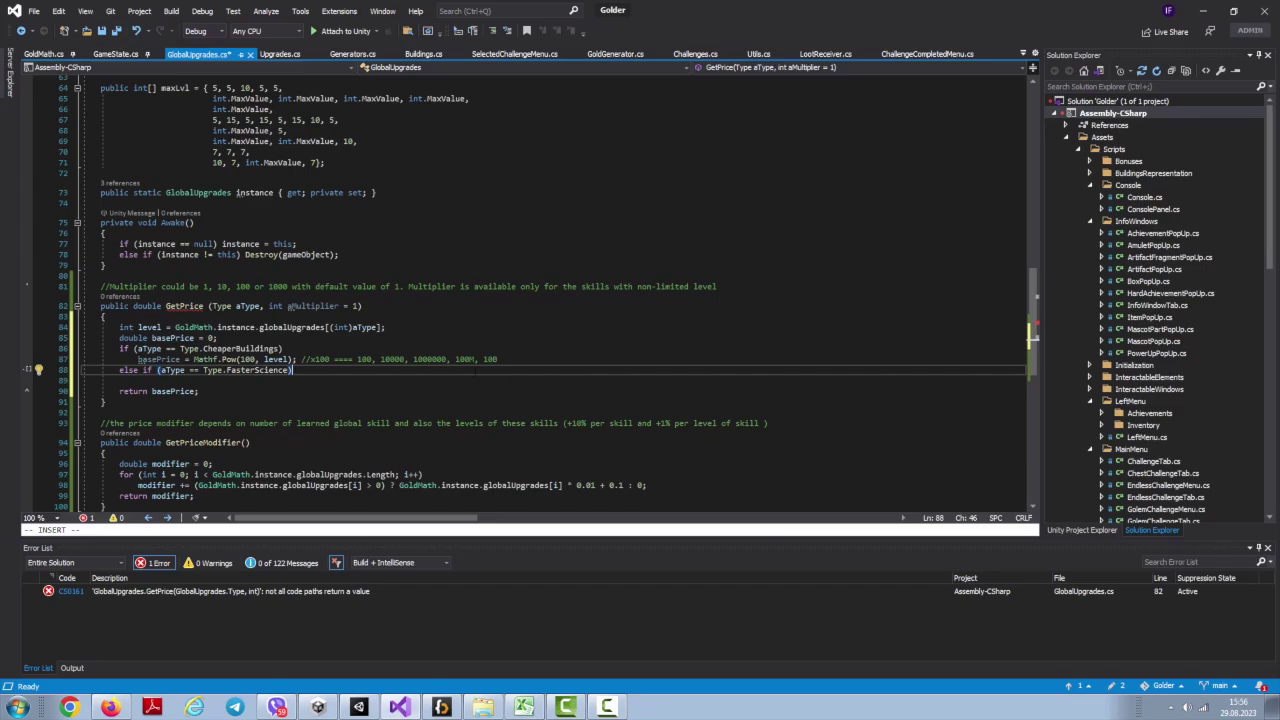
{"action": "key", "text": "Return"}
{"action": "type", "text": "basePrice = Mathf.Pow(55, level); //x55 ==== 55, 3025, 1663"}
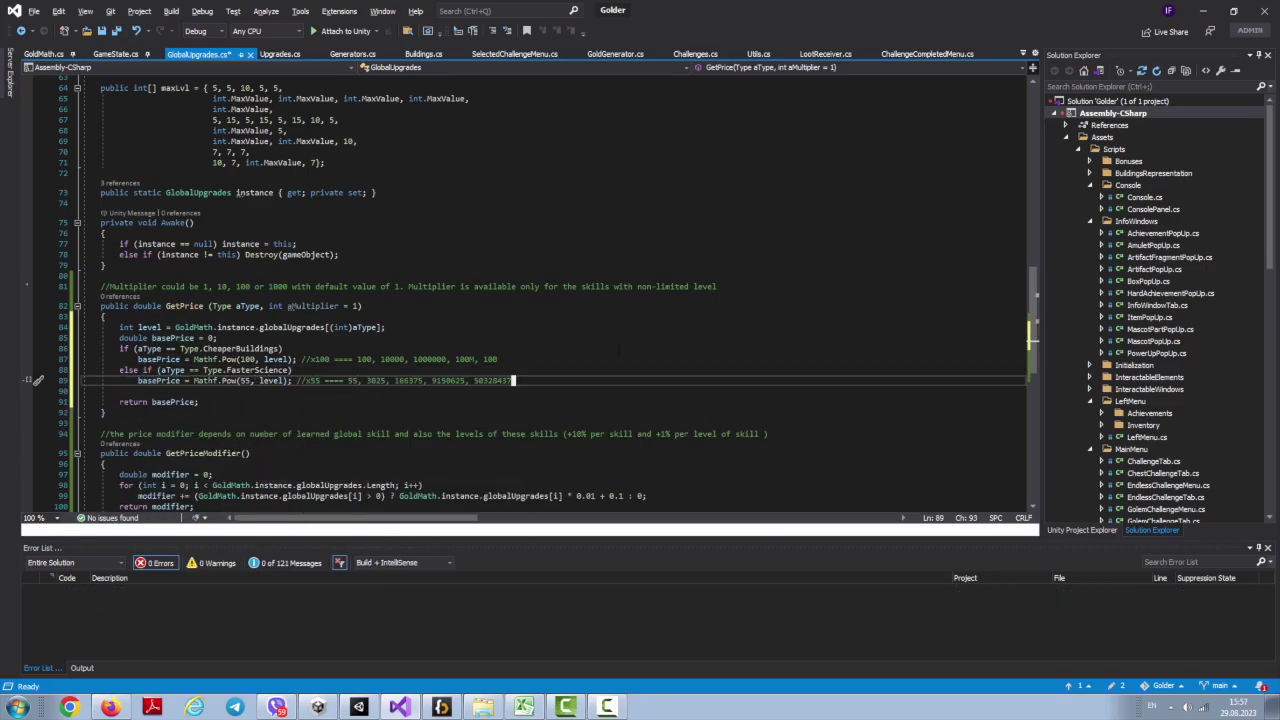
{"action": "type", "text": "75"}
{"action": "key", "text": "Return"}
{"action": "type", "text": "else if (aType == Type.HarderClicks"}
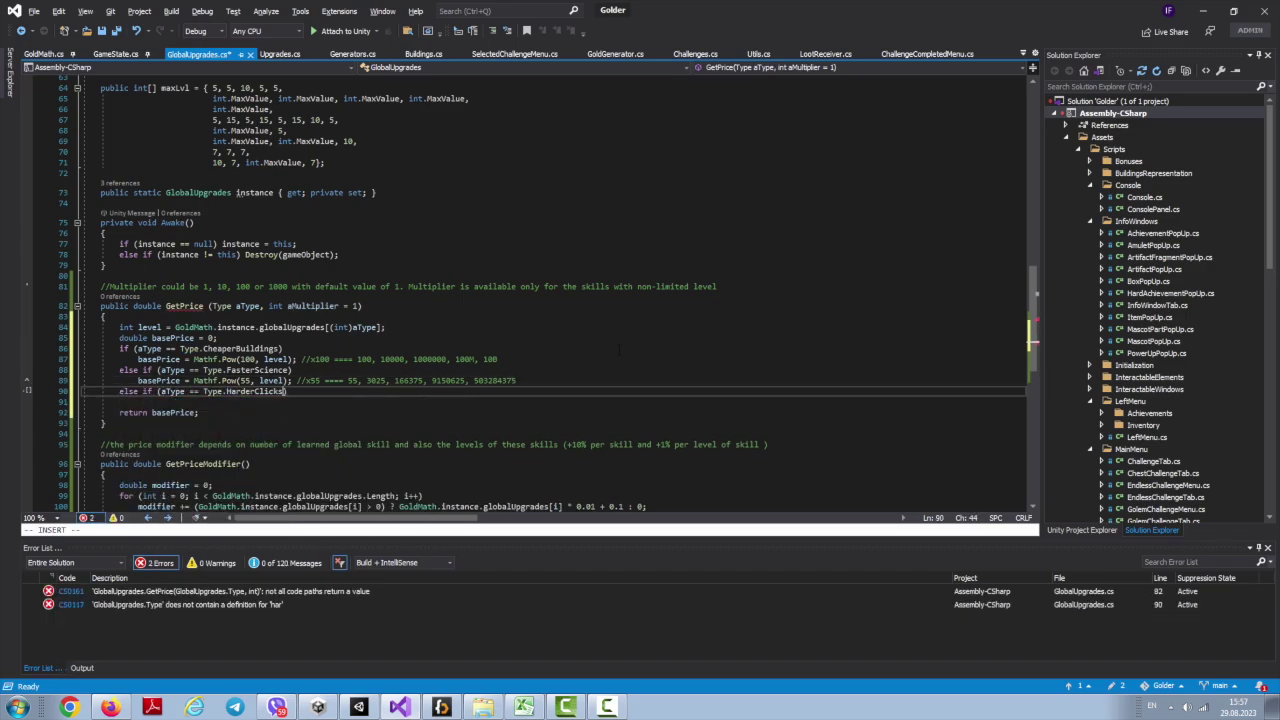
{"action": "type", "text": " || aType == Type.FrequentBonuses"}
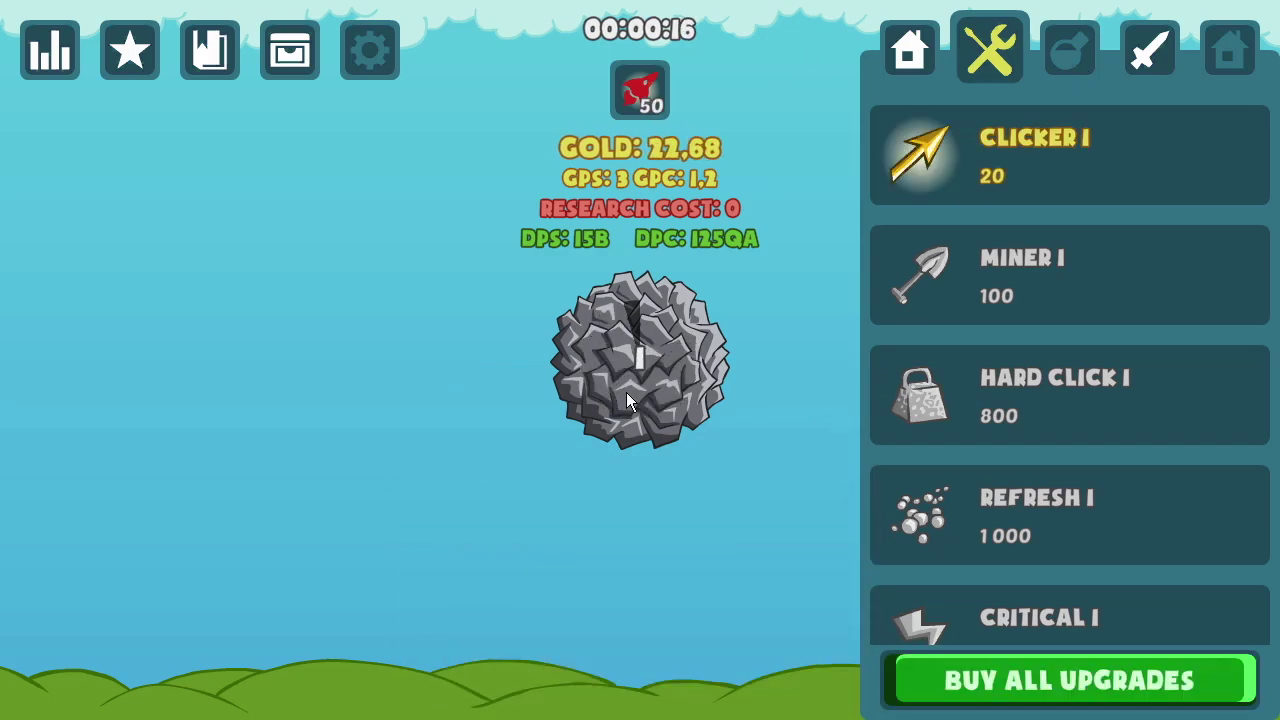
Step: Buy Clicker I and several Gold Pans while mining the rock and catching bonus boxes
{"action": "left_click", "coordinate": [626, 392]}
{"action": "left_click", "coordinate": [1035, 155]}
{"action": "left_click", "coordinate": [791, 42]}
{"action": "left_click", "coordinate": [909, 50]}
{"action": "left_click", "coordinate": [1027, 141]}
{"action": "left_click", "coordinate": [643, 365]}
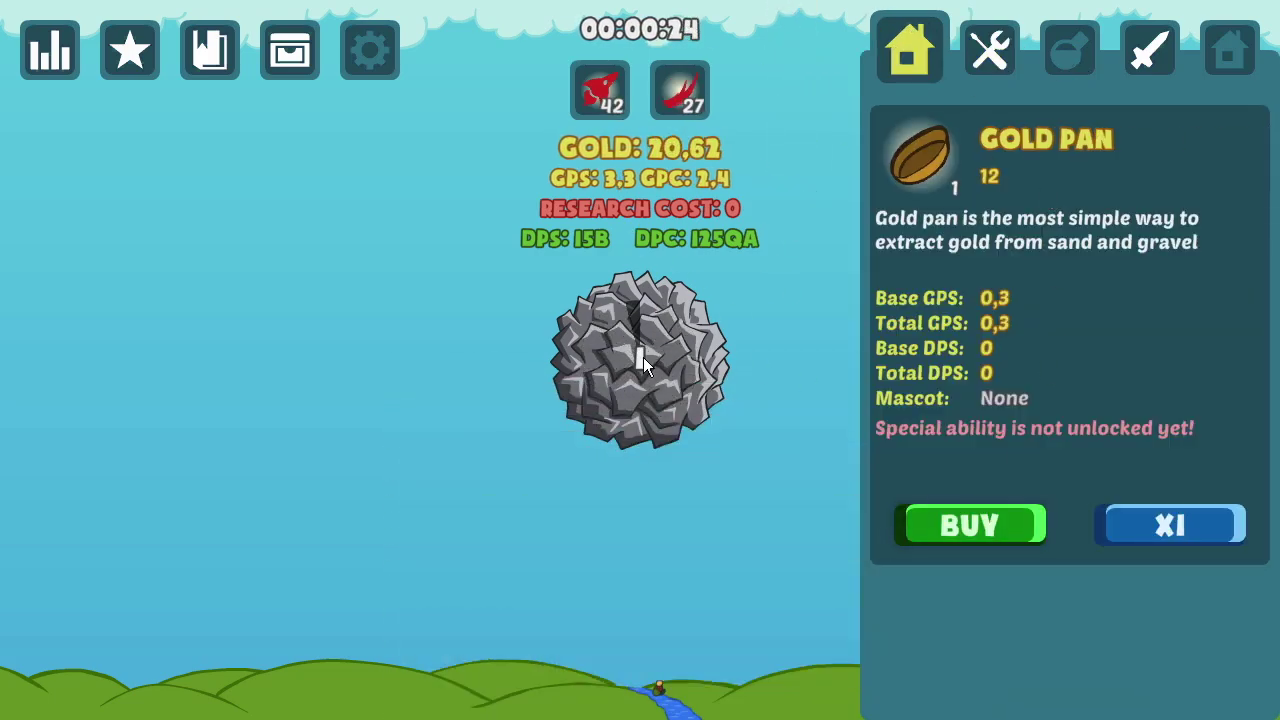
{"action": "left_click", "coordinate": [650, 390]}
{"action": "left_click", "coordinate": [640, 369]}
{"action": "left_click", "coordinate": [650, 385]}
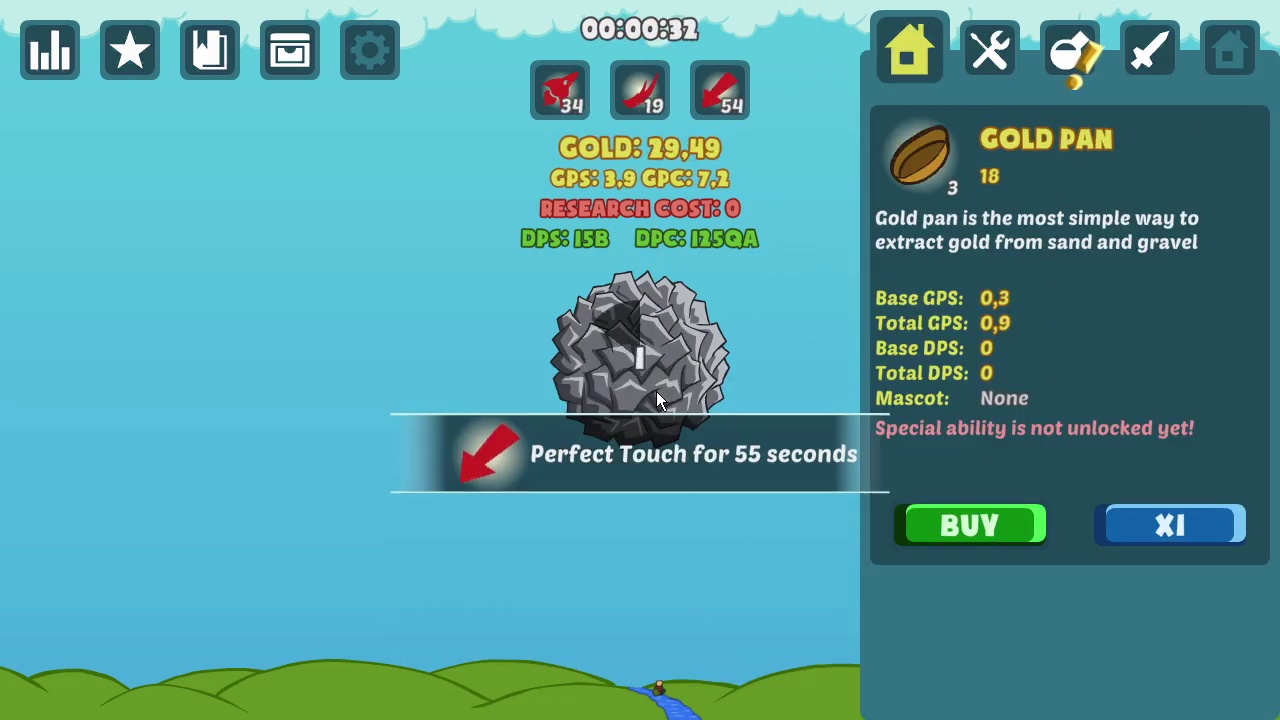
{"action": "left_click", "coordinate": [962, 522]}
{"action": "left_click", "coordinate": [969, 525]}
Step: Buy Clicker 2 and another Gold Pan, keep mining, then buy Miner I
{"action": "left_click", "coordinate": [990, 50]}
{"action": "left_click", "coordinate": [1016, 298]}
{"action": "left_click", "coordinate": [641, 348]}
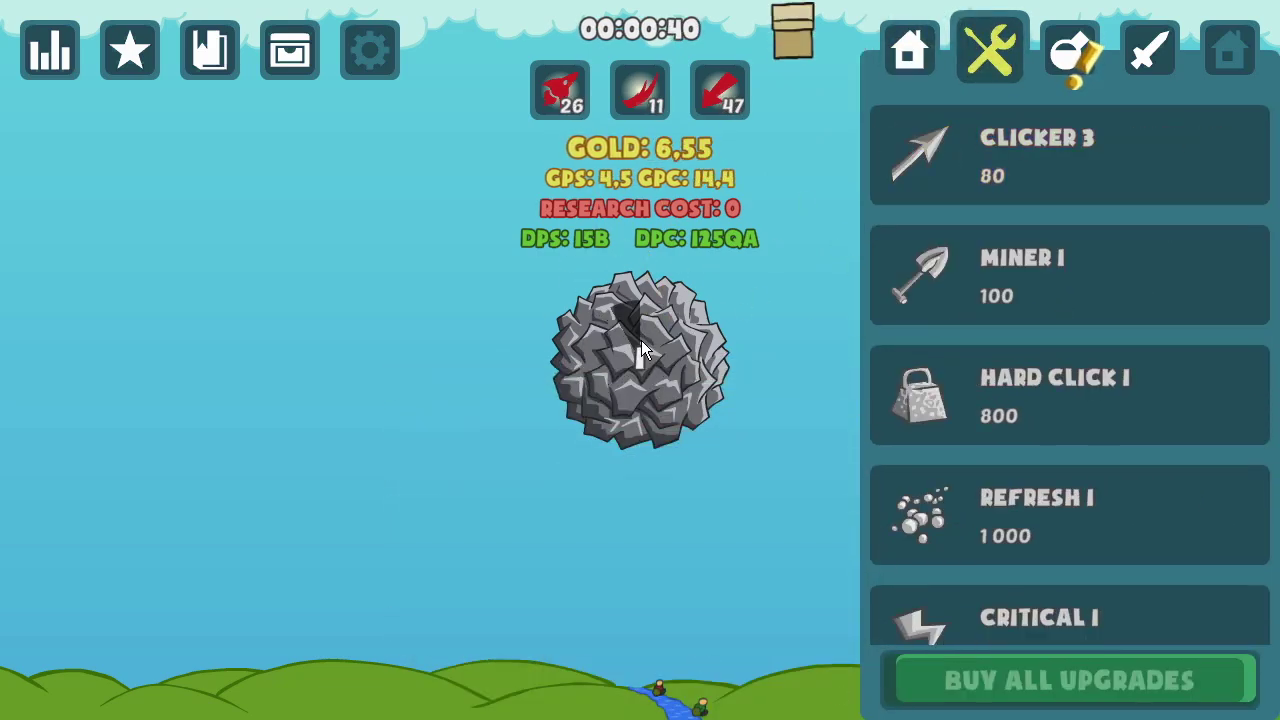
{"action": "left_click", "coordinate": [645, 352]}
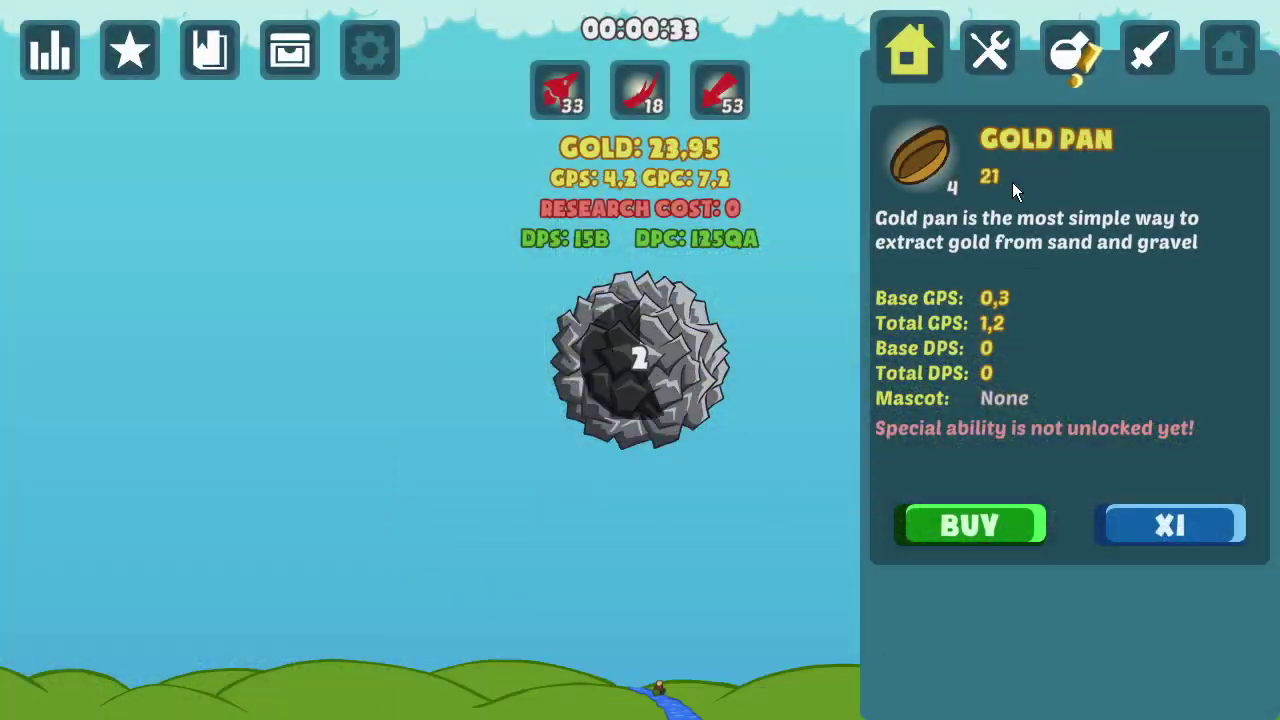
{"action": "left_click", "coordinate": [970, 525]}
{"action": "left_click", "coordinate": [990, 50]}
{"action": "left_click", "coordinate": [1051, 379]}
{"action": "left_click", "coordinate": [645, 352]}
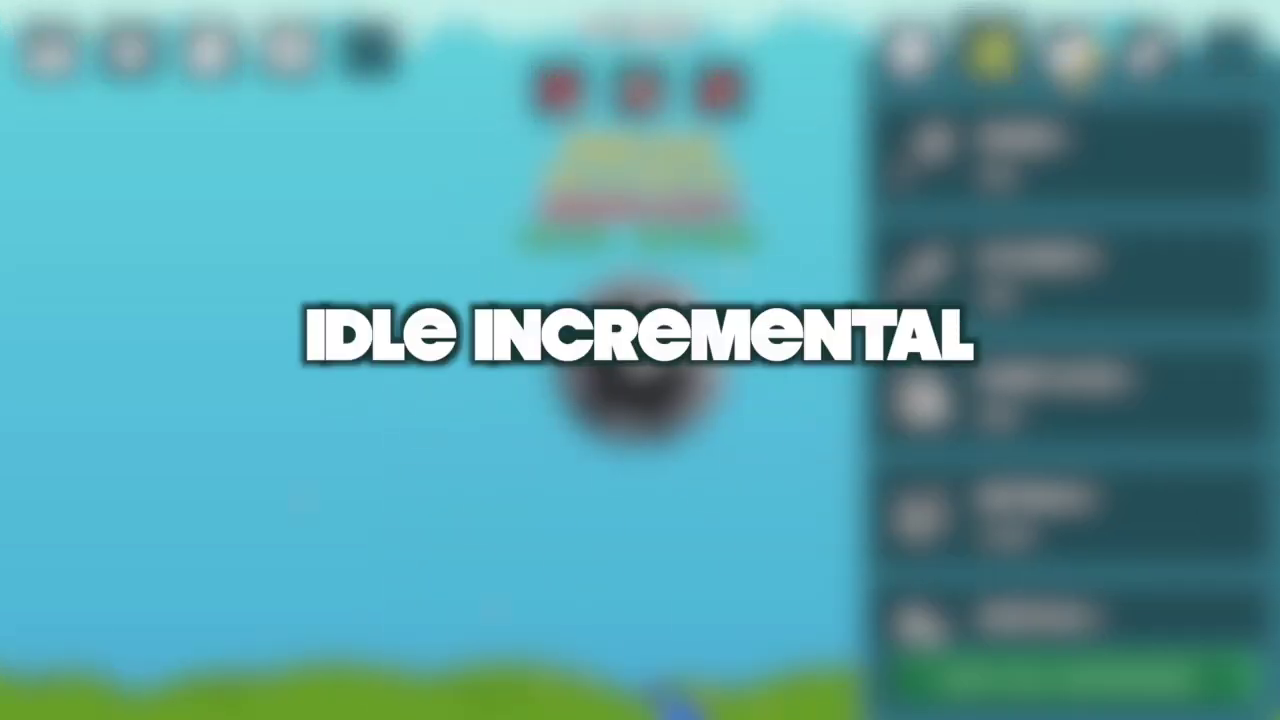
{"action": "left_click", "coordinate": [644, 354]}
{"action": "left_click", "coordinate": [1070, 155]}
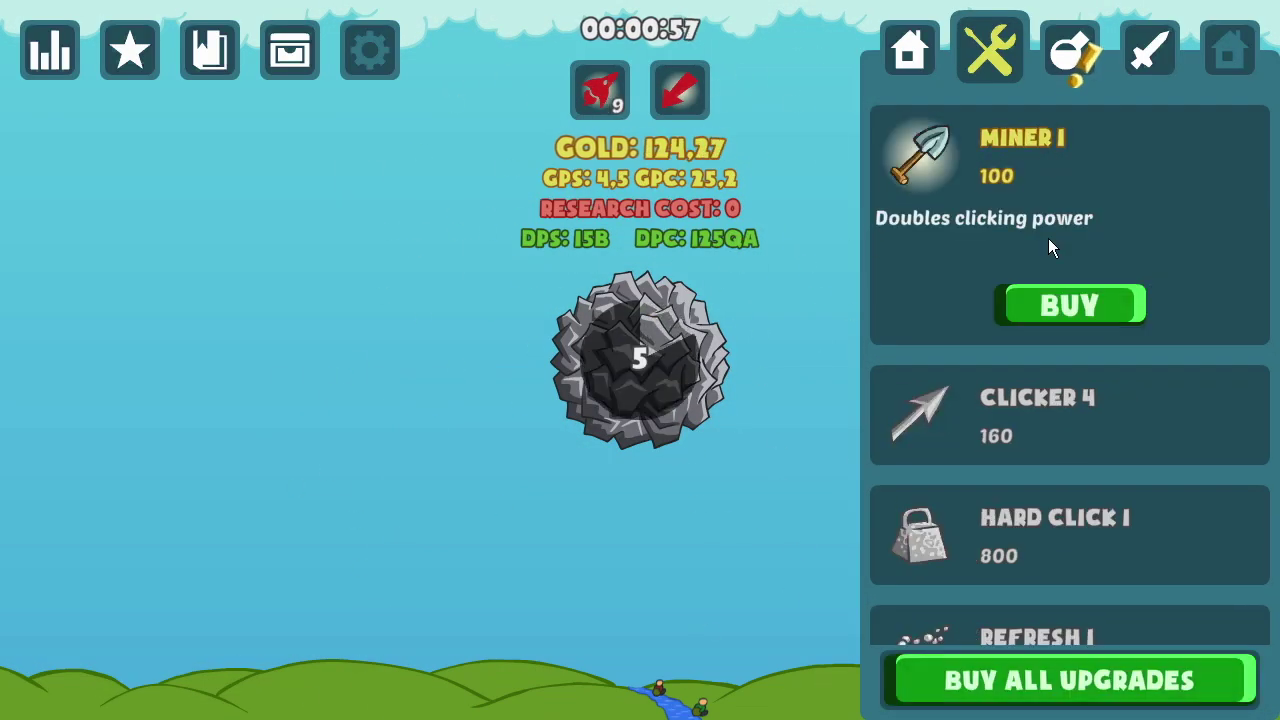
{"action": "left_click", "coordinate": [1068, 303]}
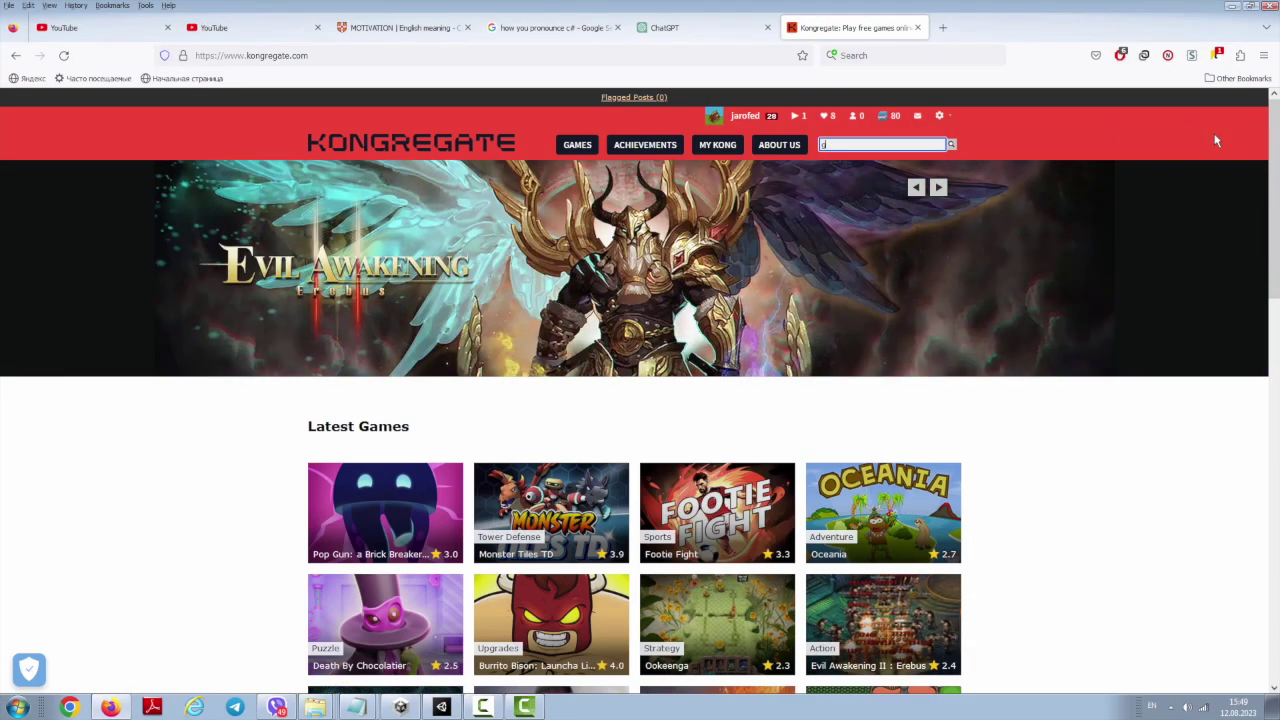
Step: Search Kongregate for 'get a li' and open the Get A Little Gold game page
{"action": "type", "text": "get a l"}
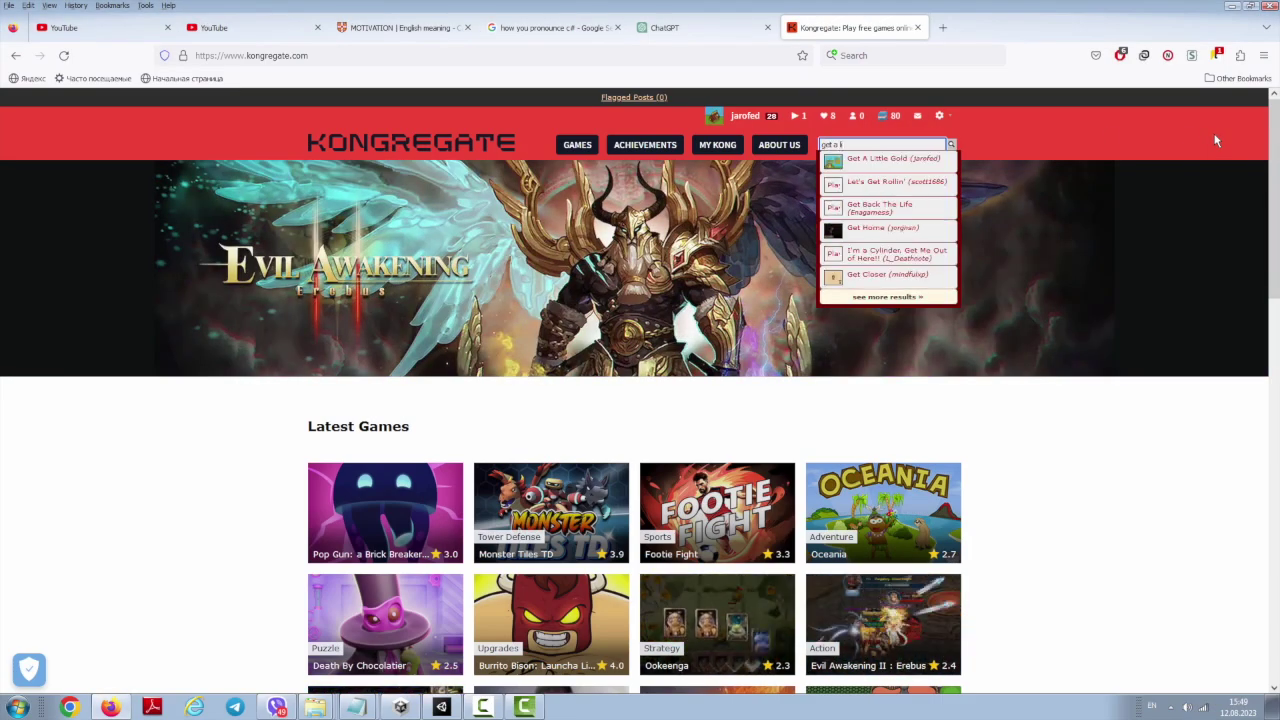
{"action": "type", "text": "ittle Gold"}
{"action": "left_click", "coordinate": [880, 160]}
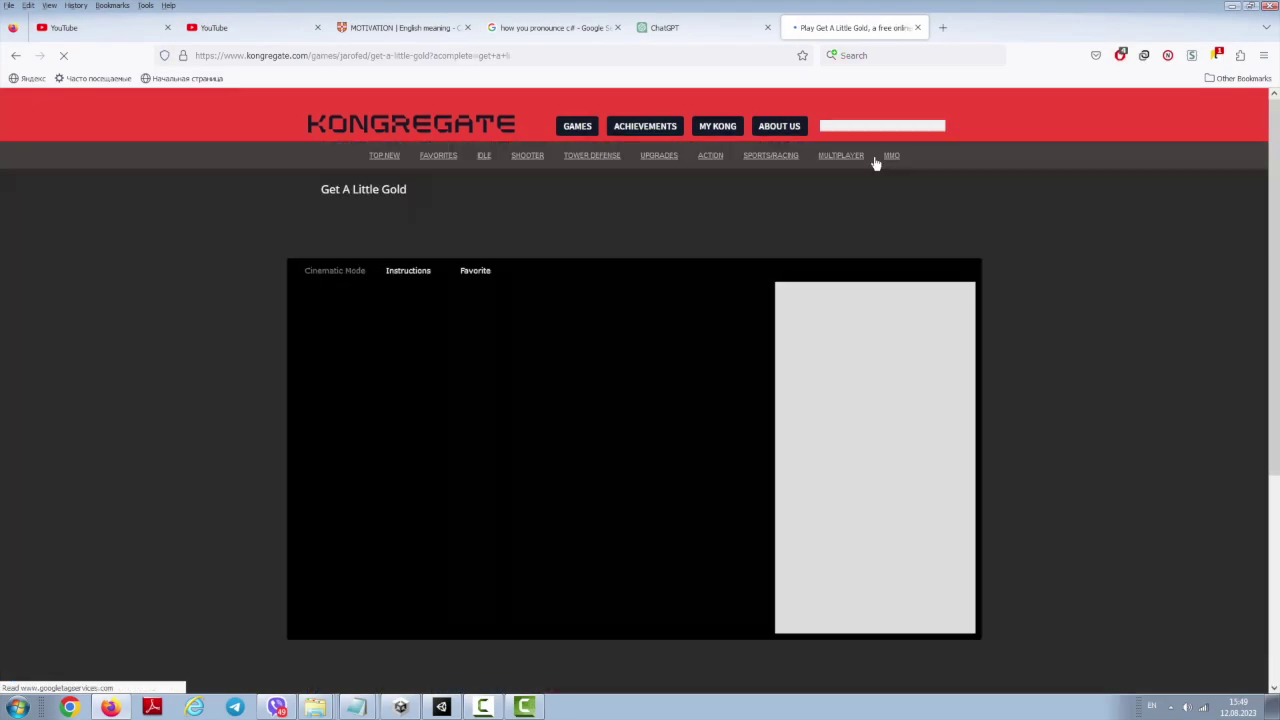
{"action": "scroll", "coordinate": [660, 220], "scroll_direction": "down", "scroll_amount": 5}
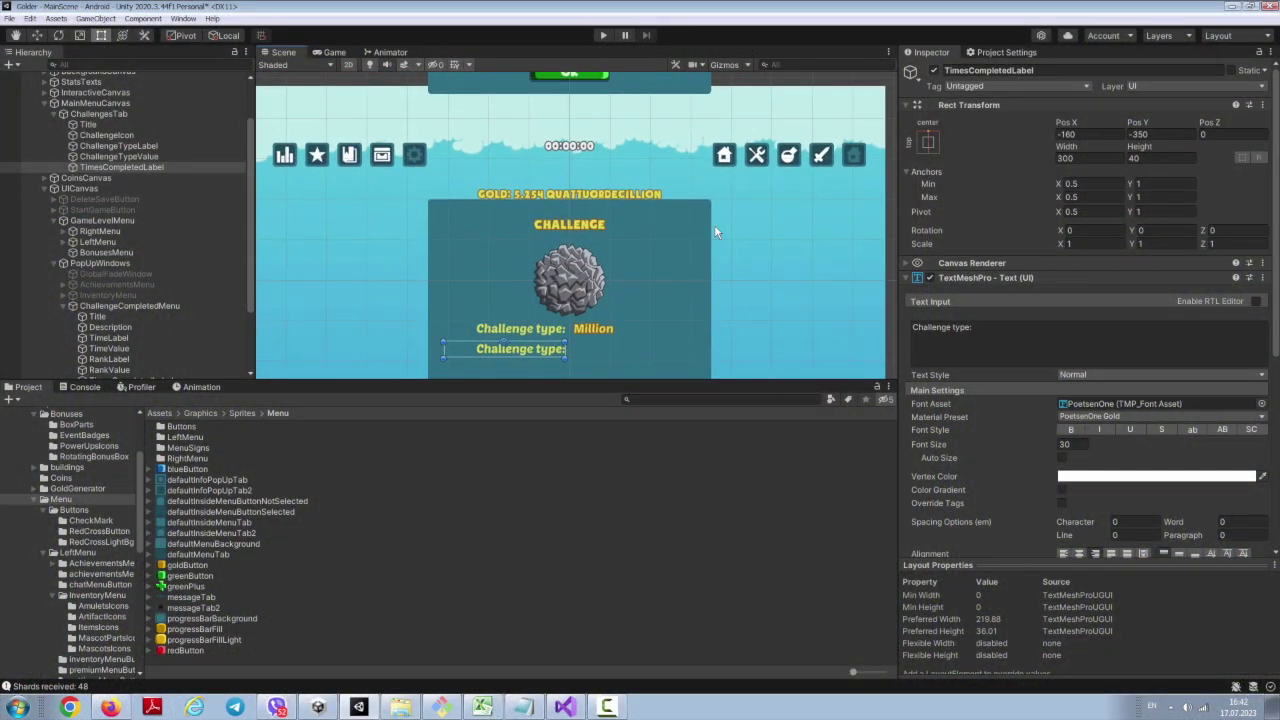
Step: Paste ChallengeTypeValue as TimesCompletedLabel and edit its text, then in play mode swipe to Endless Challenge and open the challenge list
{"action": "right_click", "coordinate": [90, 157]}
{"action": "left_click", "coordinate": [175, 195]}
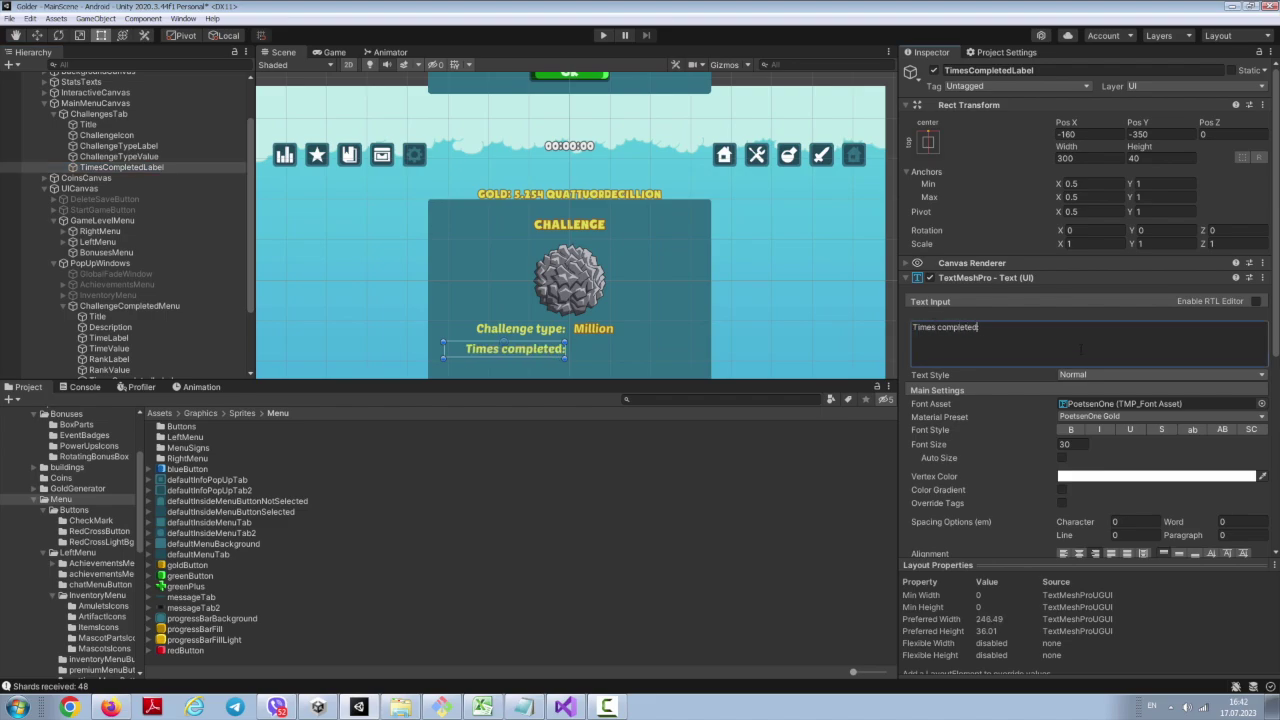
{"action": "right_click", "coordinate": [175, 158]}
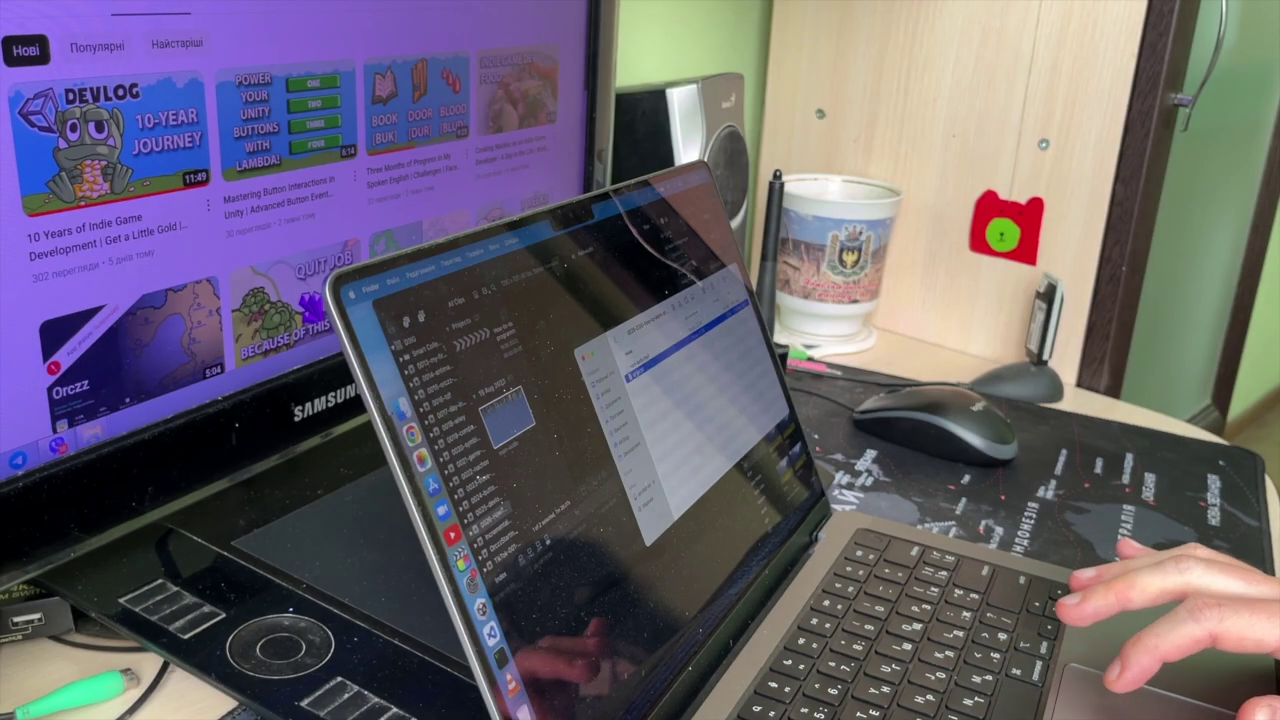
{"action": "key", "text": "Return"}
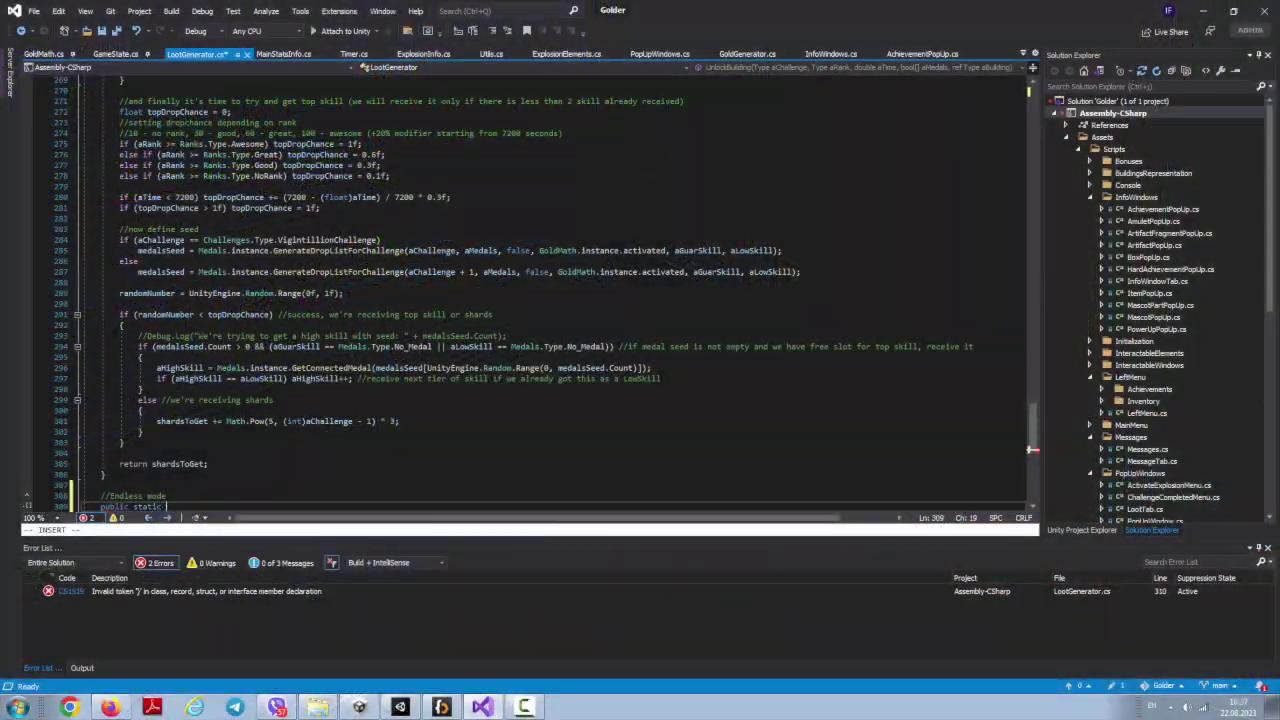
{"action": "type", "text": "ShardsFrom"}
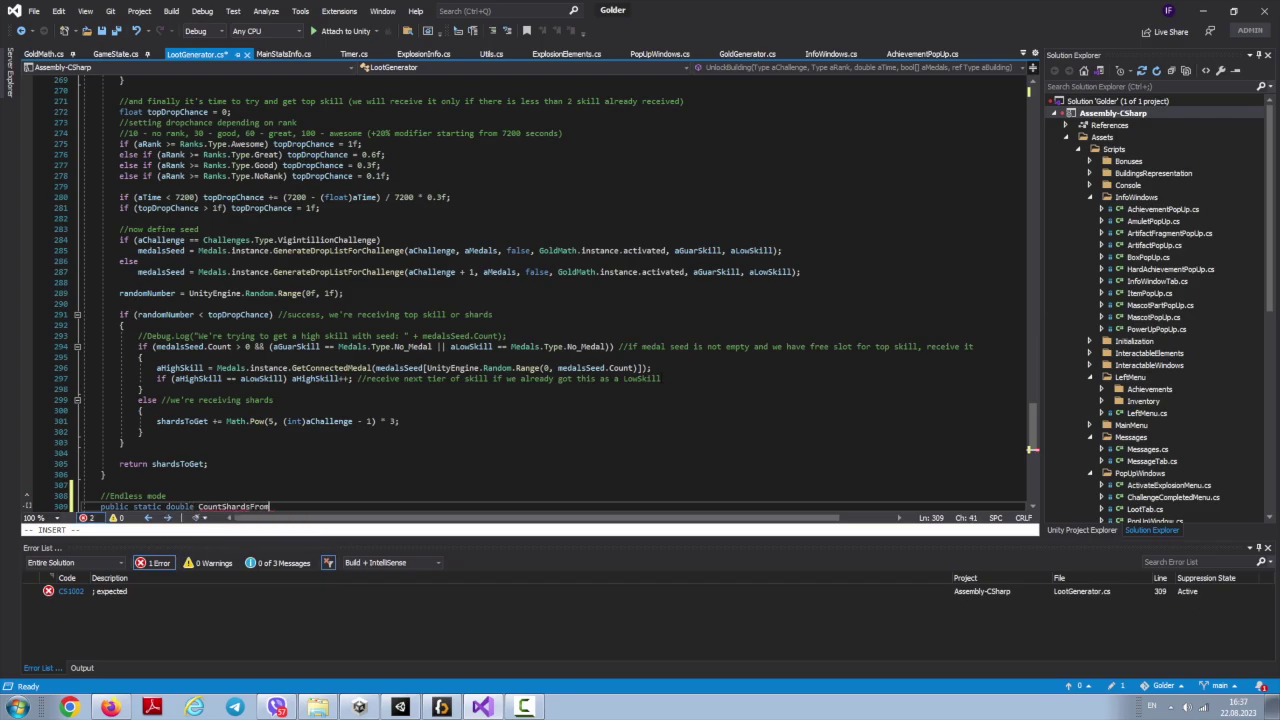
{"action": "type", "text": "("}
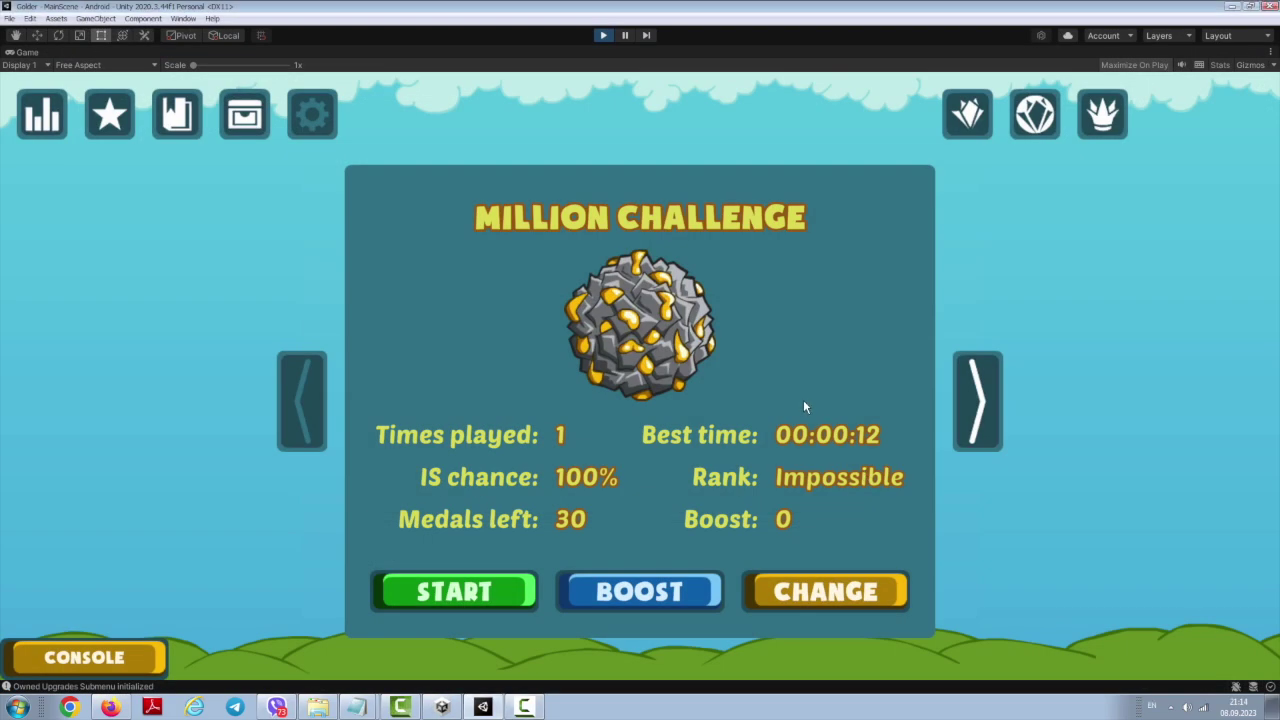
{"action": "left_click_drag", "start_coordinate": [853, 437], "coordinate": [876, 461]}
{"action": "left_click", "coordinate": [793, 597]}
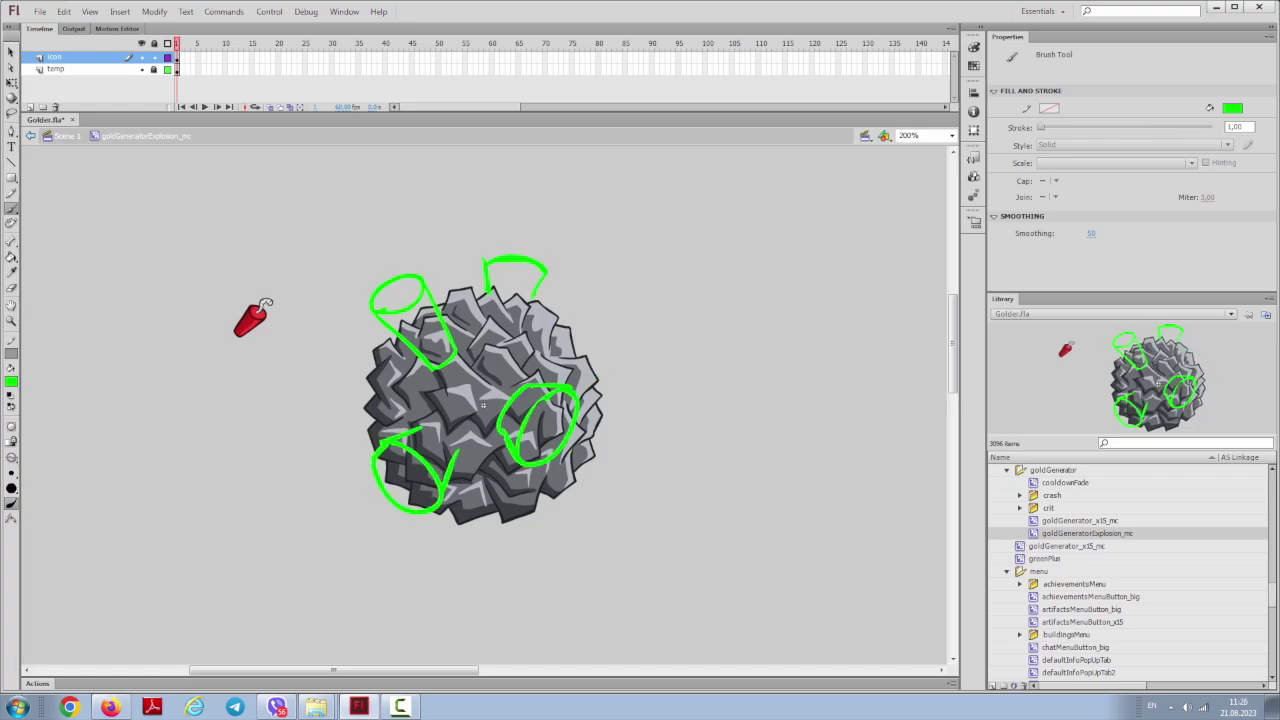
Step: Brush green sign outlines, loops and dashes around the gold generator rock, then switch to selection
{"action": "left_click_drag", "start_coordinate": [536, 522], "coordinate": [576, 486]}
{"action": "left_click_drag", "start_coordinate": [600, 378], "coordinate": [616, 420]}
{"action": "left_click_drag", "start_coordinate": [344, 406], "coordinate": [376, 374]}
{"action": "left_click_drag", "start_coordinate": [352, 416], "coordinate": [375, 412]}
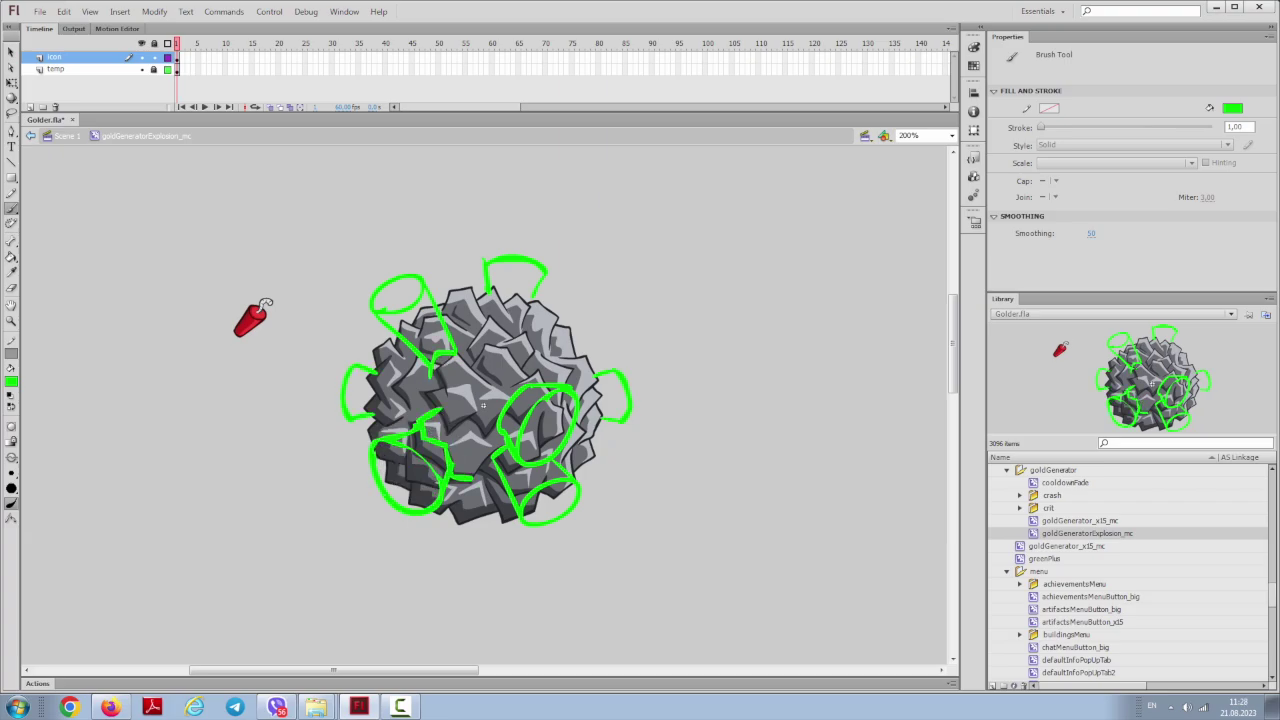
{"action": "left_click_drag", "start_coordinate": [388, 266], "coordinate": [398, 261]}
{"action": "left_click_drag", "start_coordinate": [516, 260], "coordinate": [516, 244]}
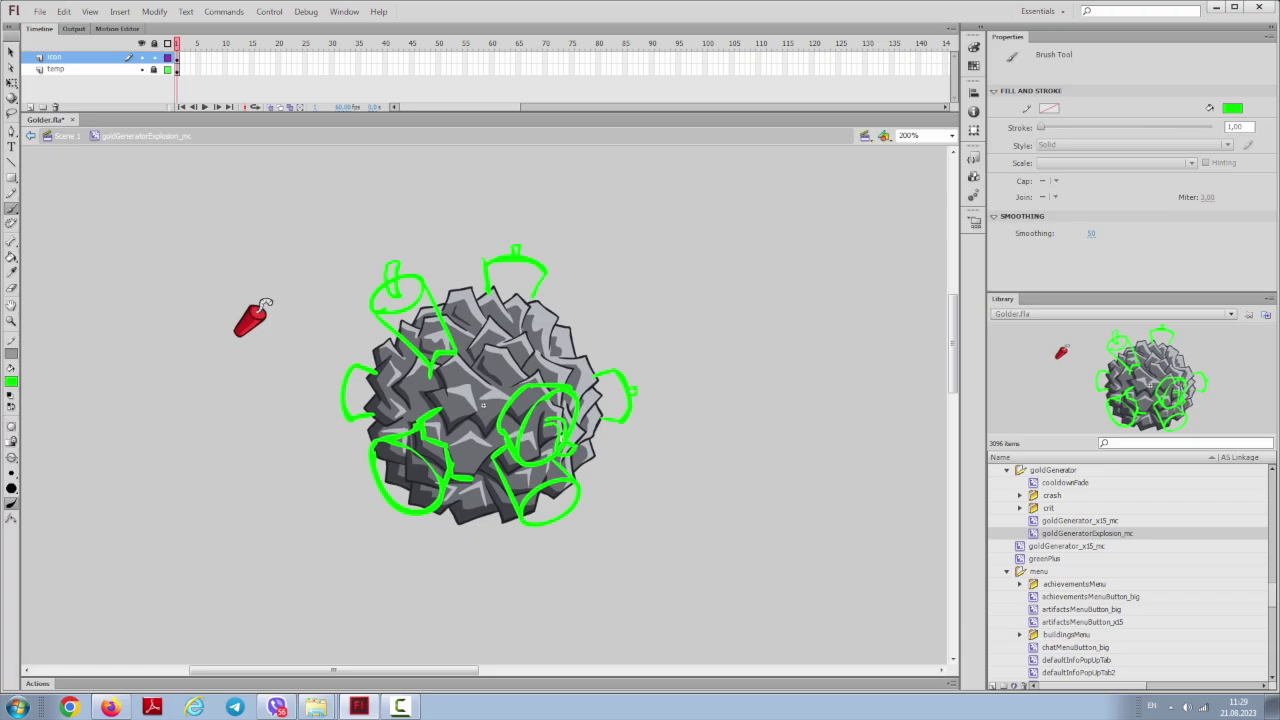
{"action": "left_click_drag", "start_coordinate": [550, 516], "coordinate": [562, 530]}
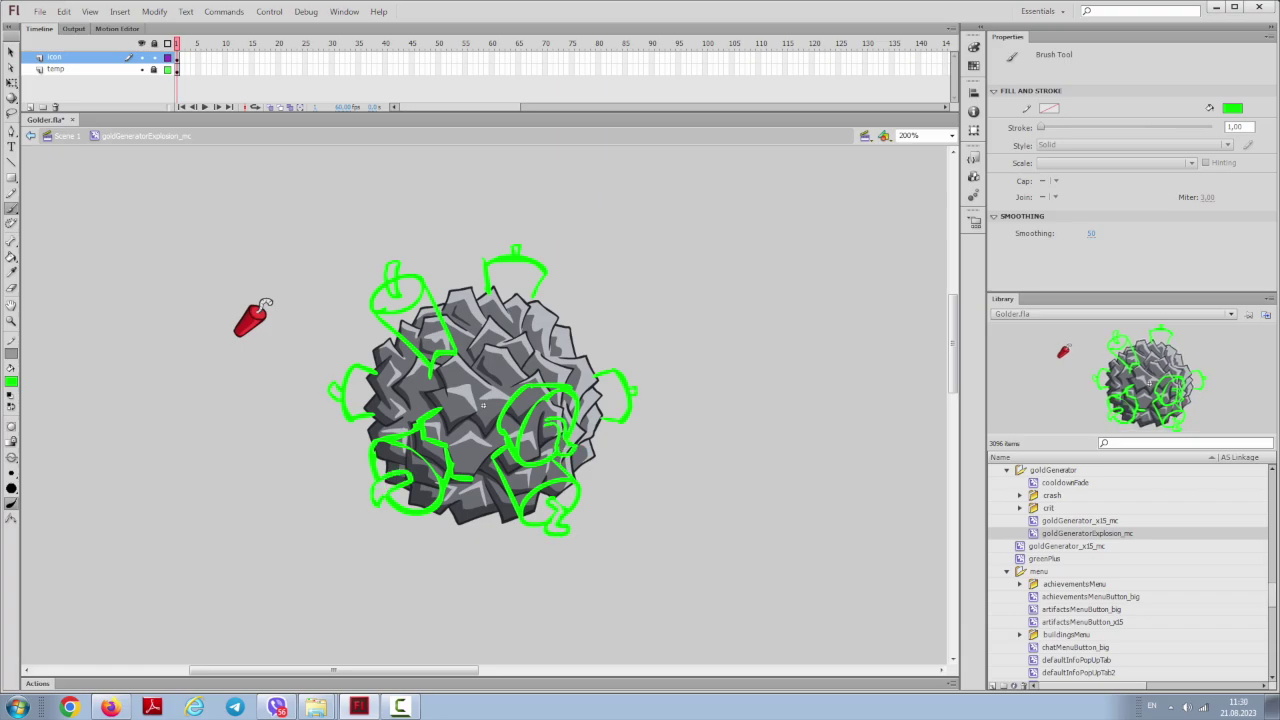
{"action": "key", "text": "v"}
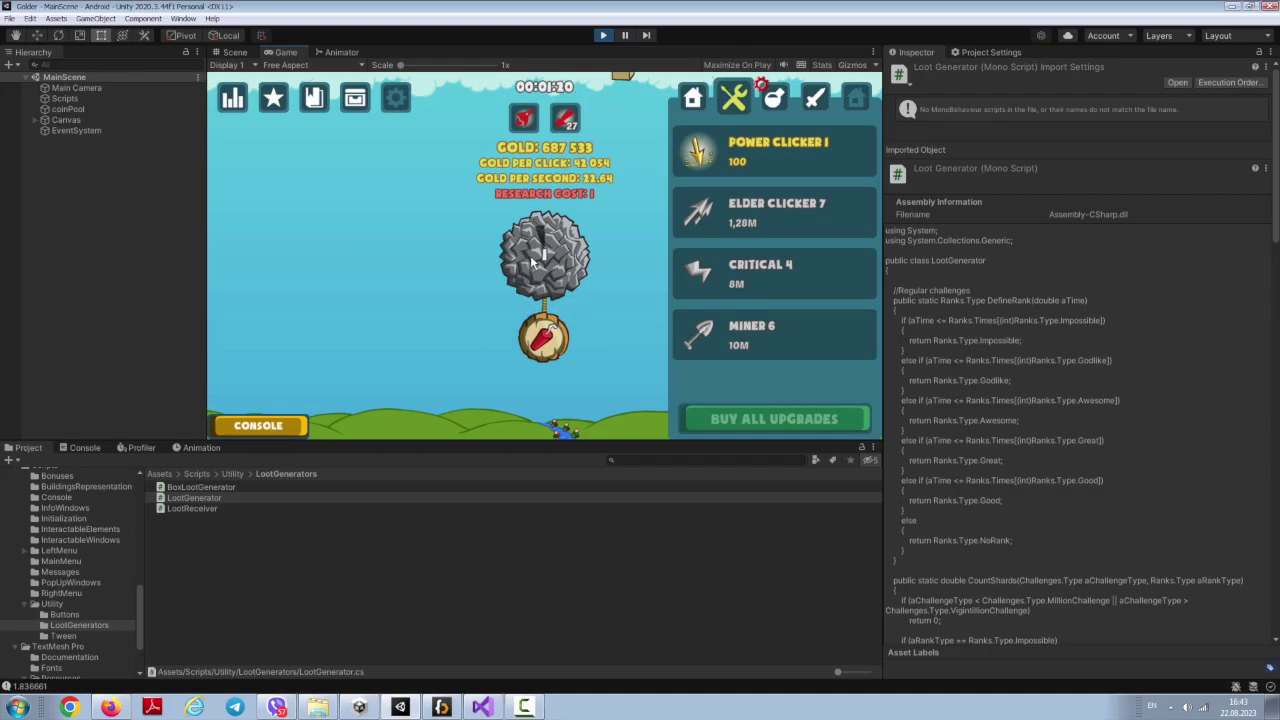
{"action": "left_click", "coordinate": [530, 255]}
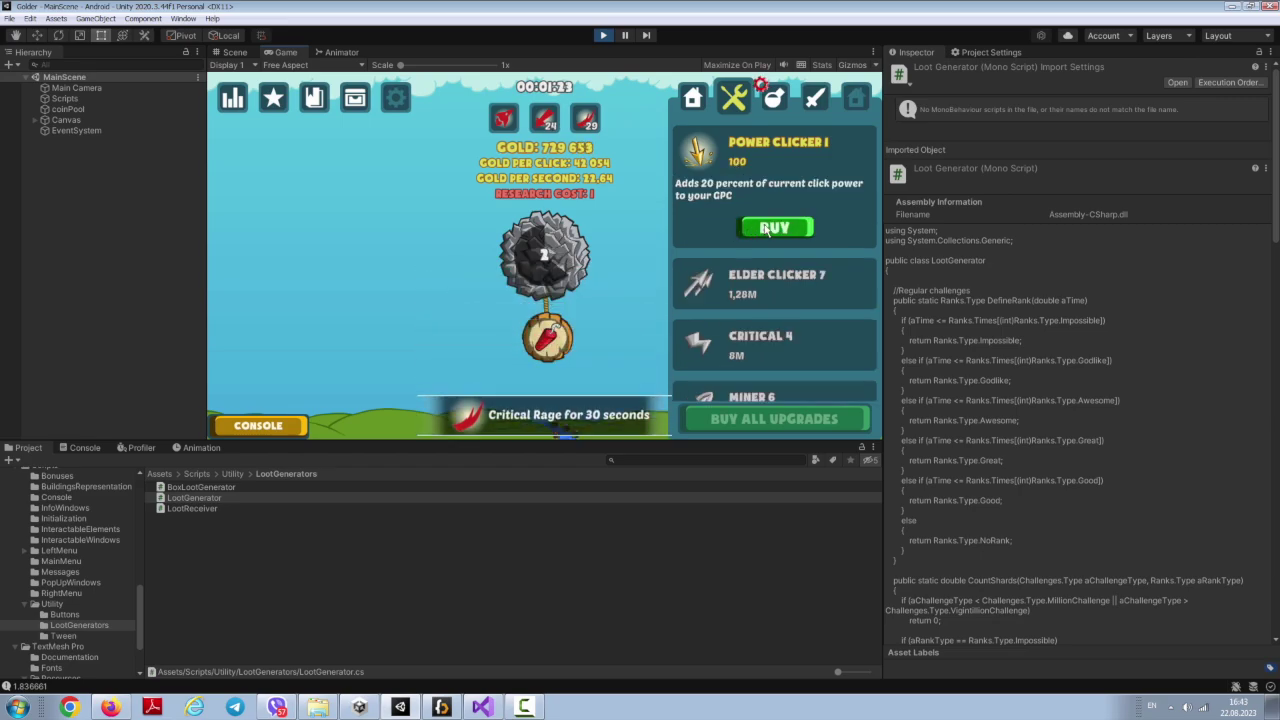
Step: Confirm the explosion to start the countdown, then mine the rock for critical hits
{"action": "left_click", "coordinate": [543, 339]}
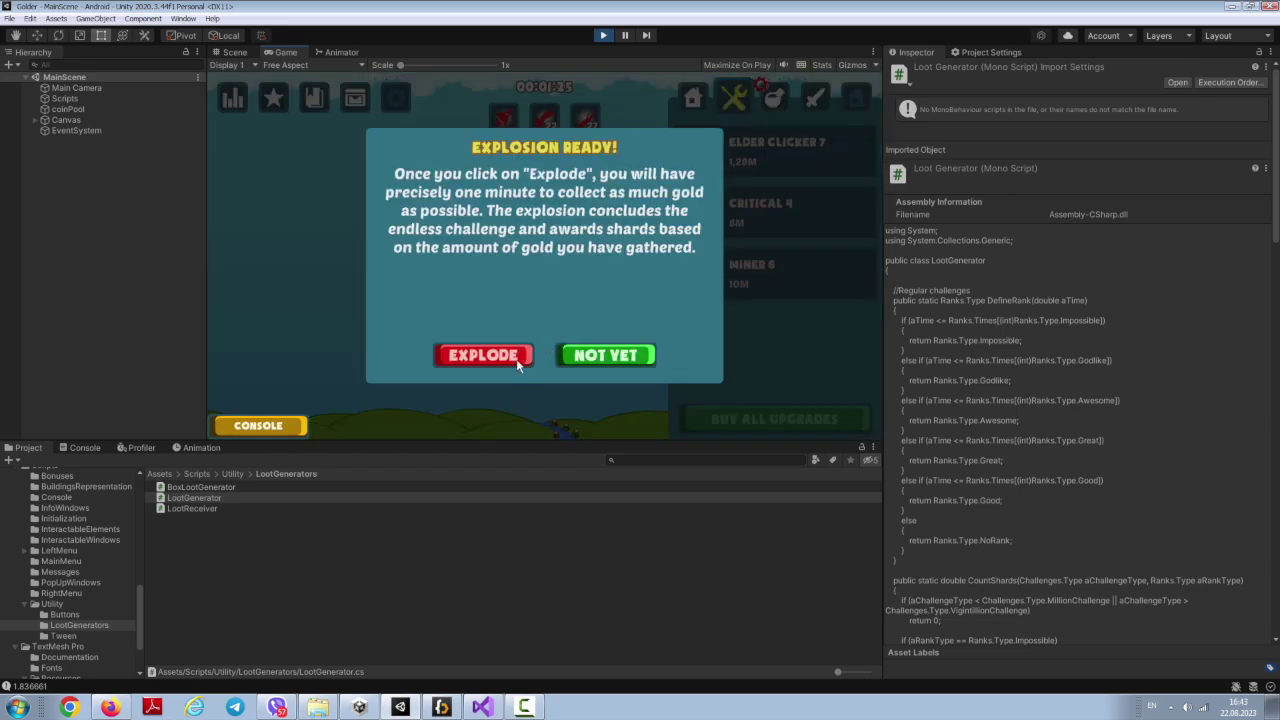
{"action": "left_click", "coordinate": [483, 355]}
{"action": "left_click", "coordinate": [543, 252]}
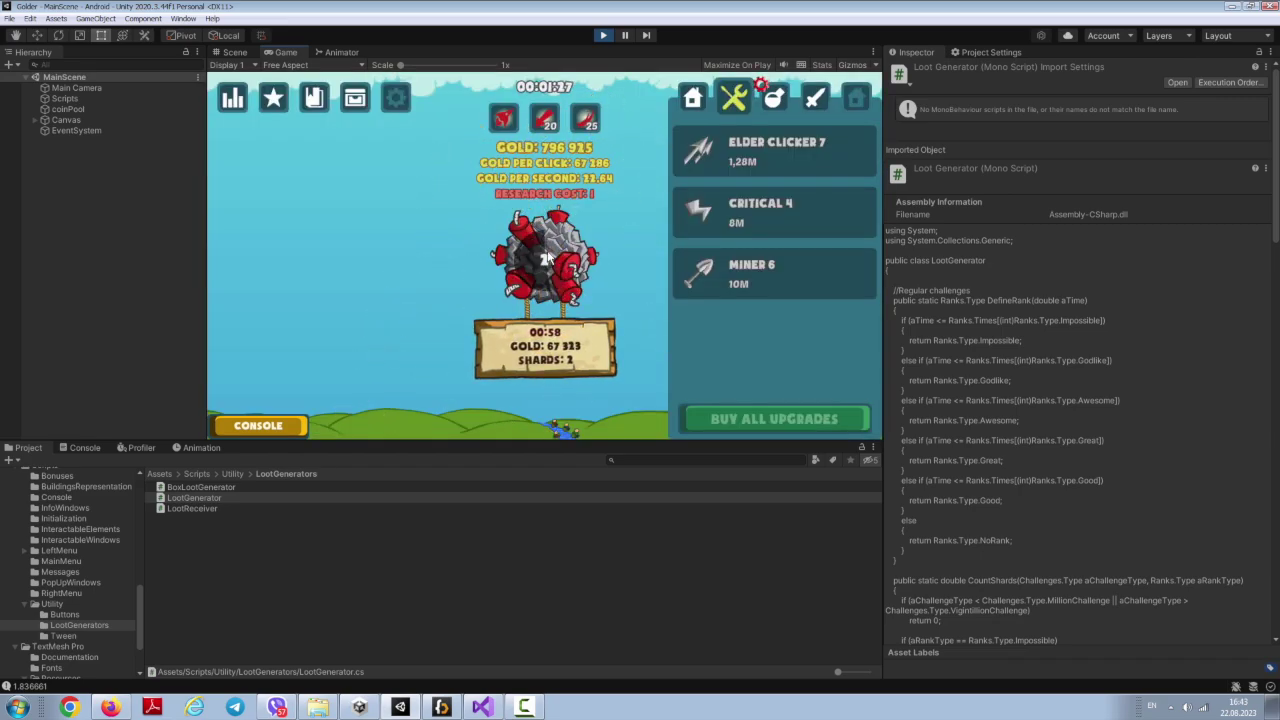
{"action": "left_click", "coordinate": [543, 258]}
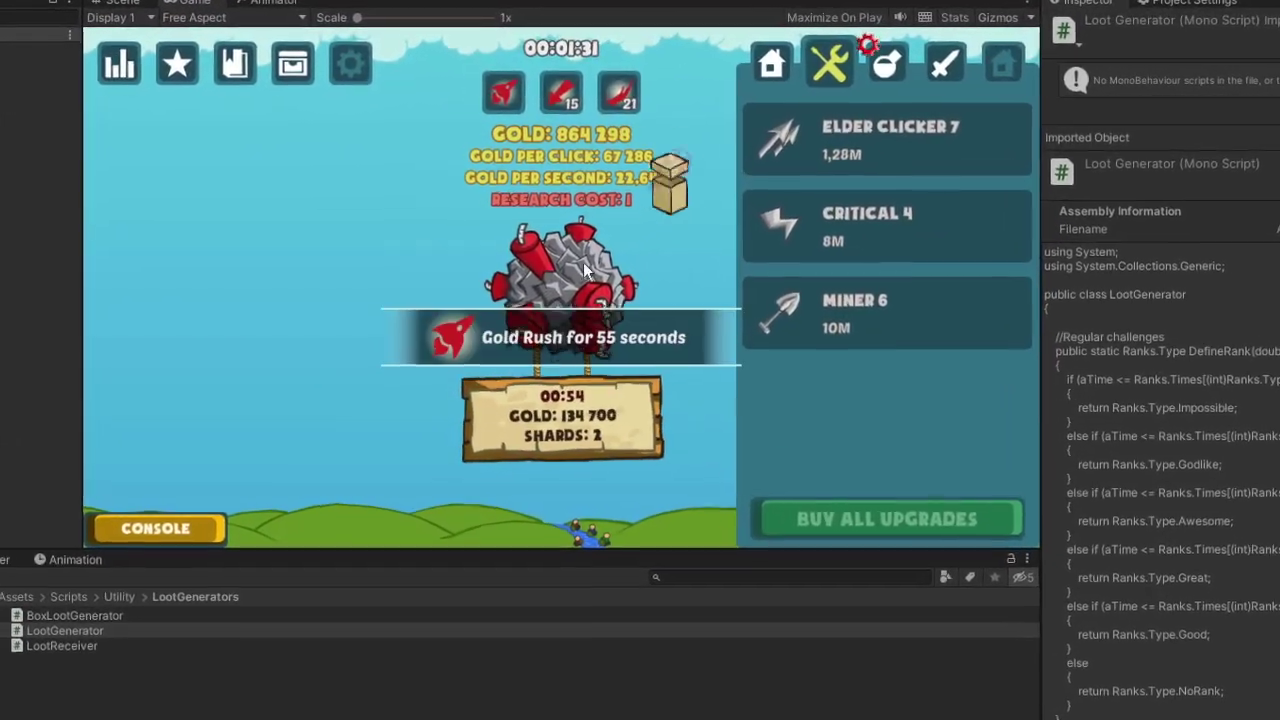
{"action": "left_click", "coordinate": [568, 295]}
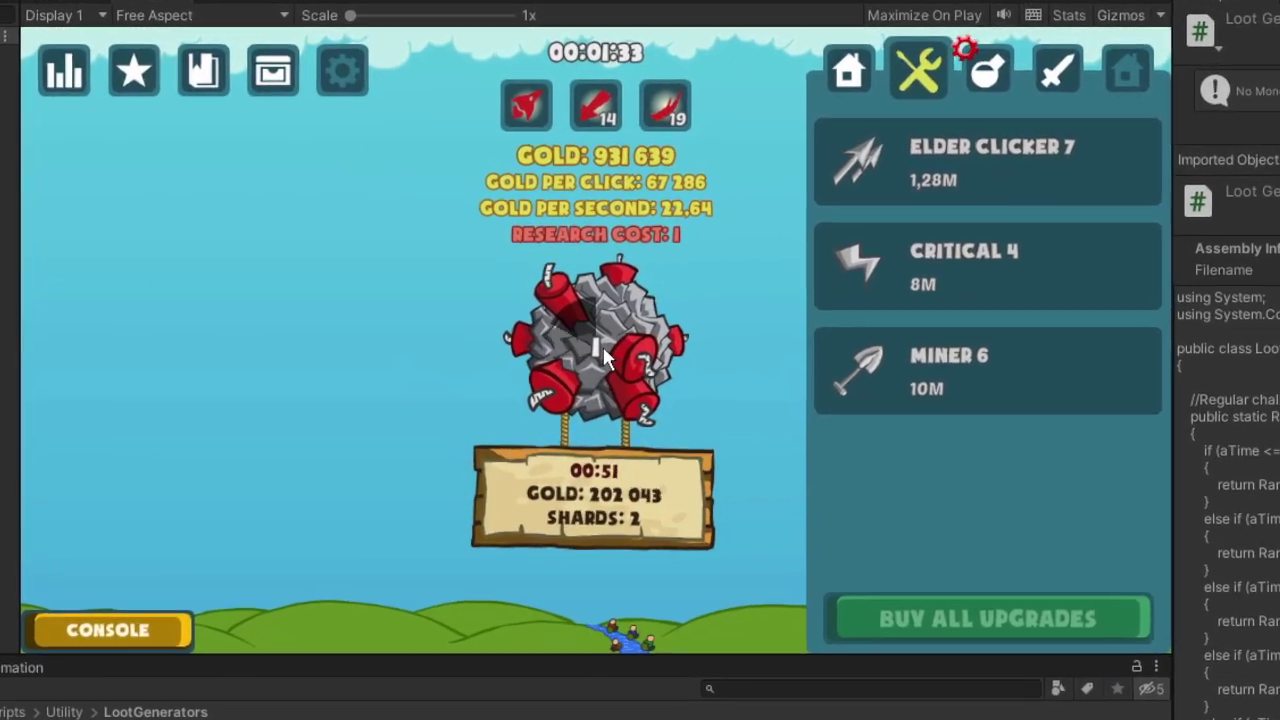
{"action": "left_click", "coordinate": [606, 352]}
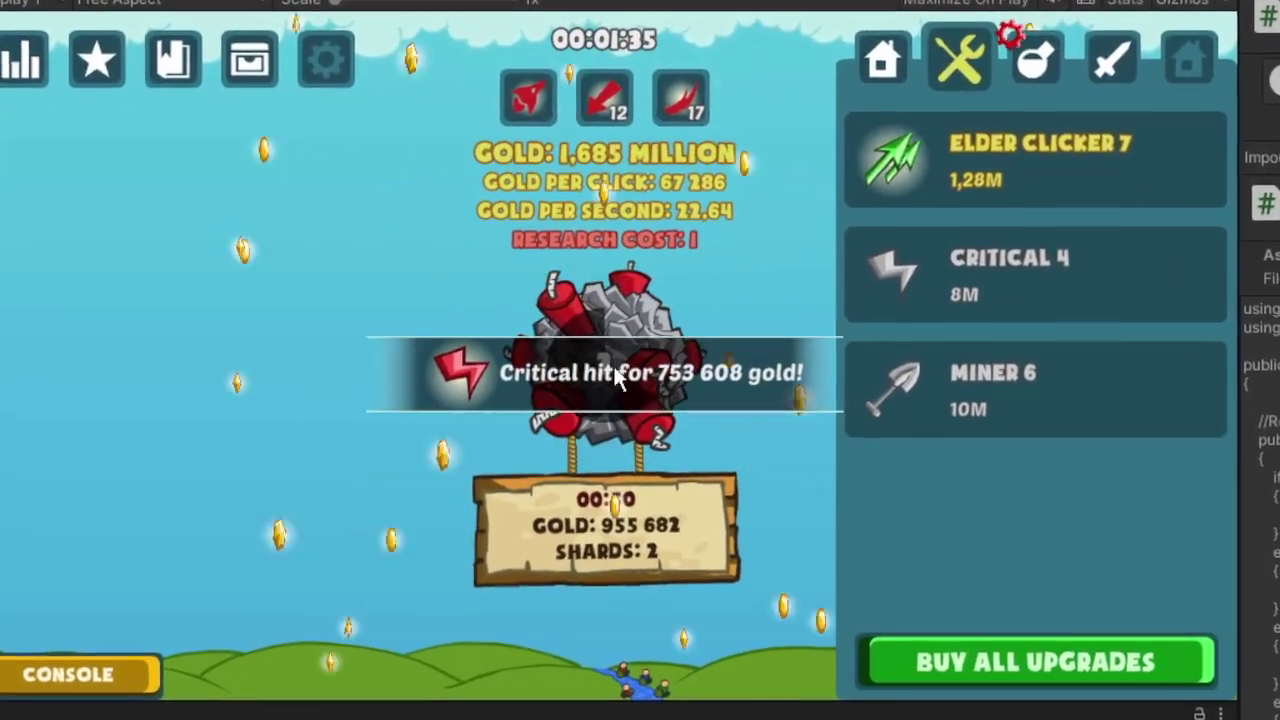
{"action": "left_click", "coordinate": [586, 375]}
{"action": "left_click", "coordinate": [660, 387]}
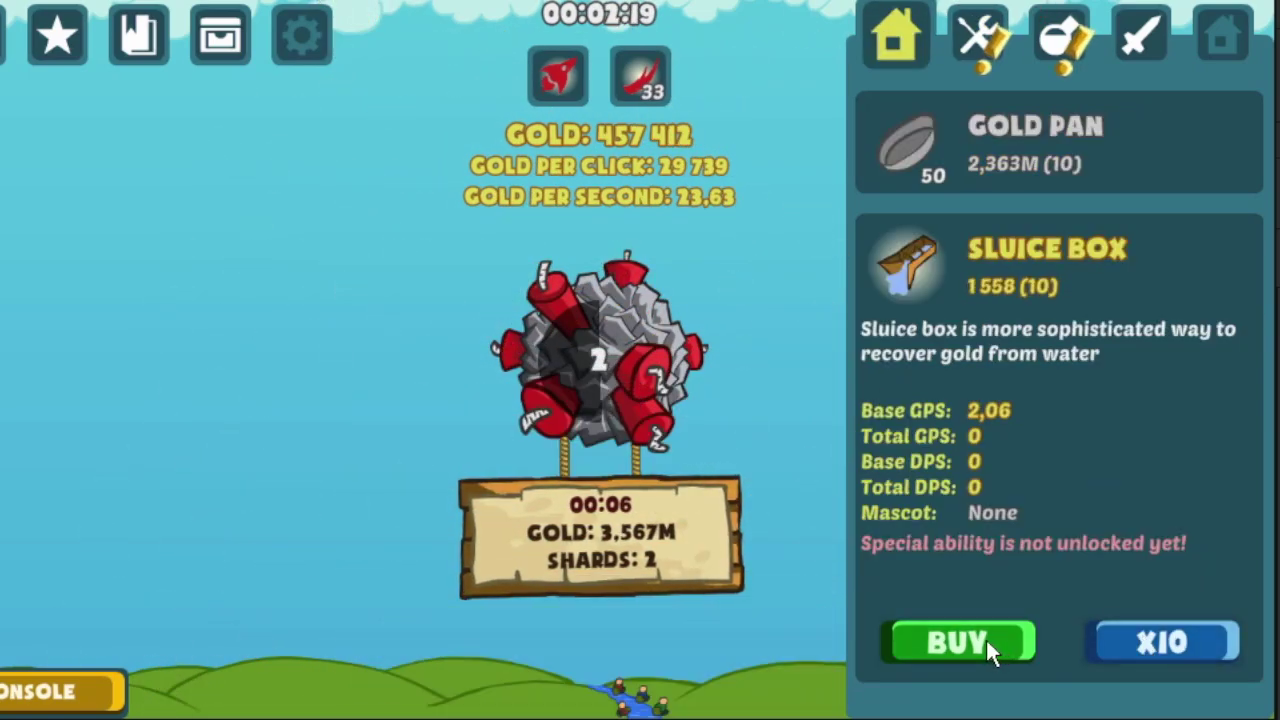
Step: Buy Sluice Box three times, raising it from 10 to 40, then mine during the Gold Rush
{"action": "left_click", "coordinate": [986, 640]}
{"action": "left_click", "coordinate": [986, 640]}
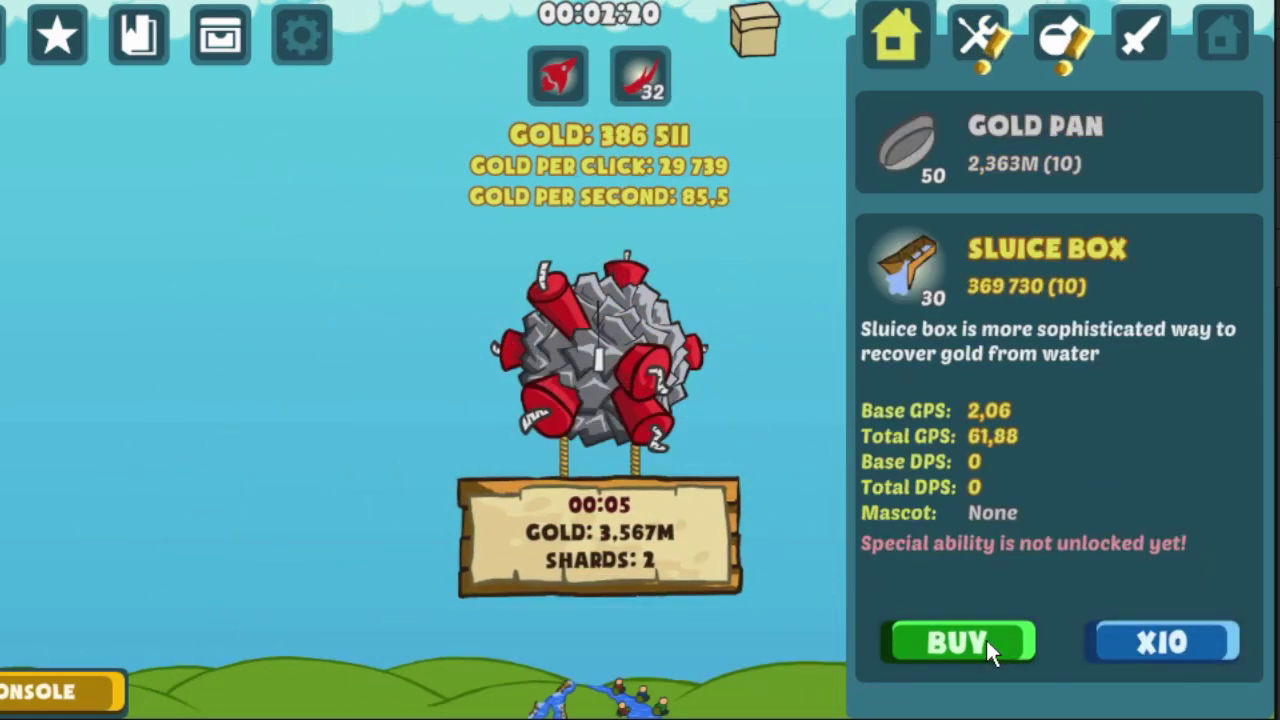
{"action": "left_click", "coordinate": [986, 640]}
{"action": "left_click", "coordinate": [778, 592]}
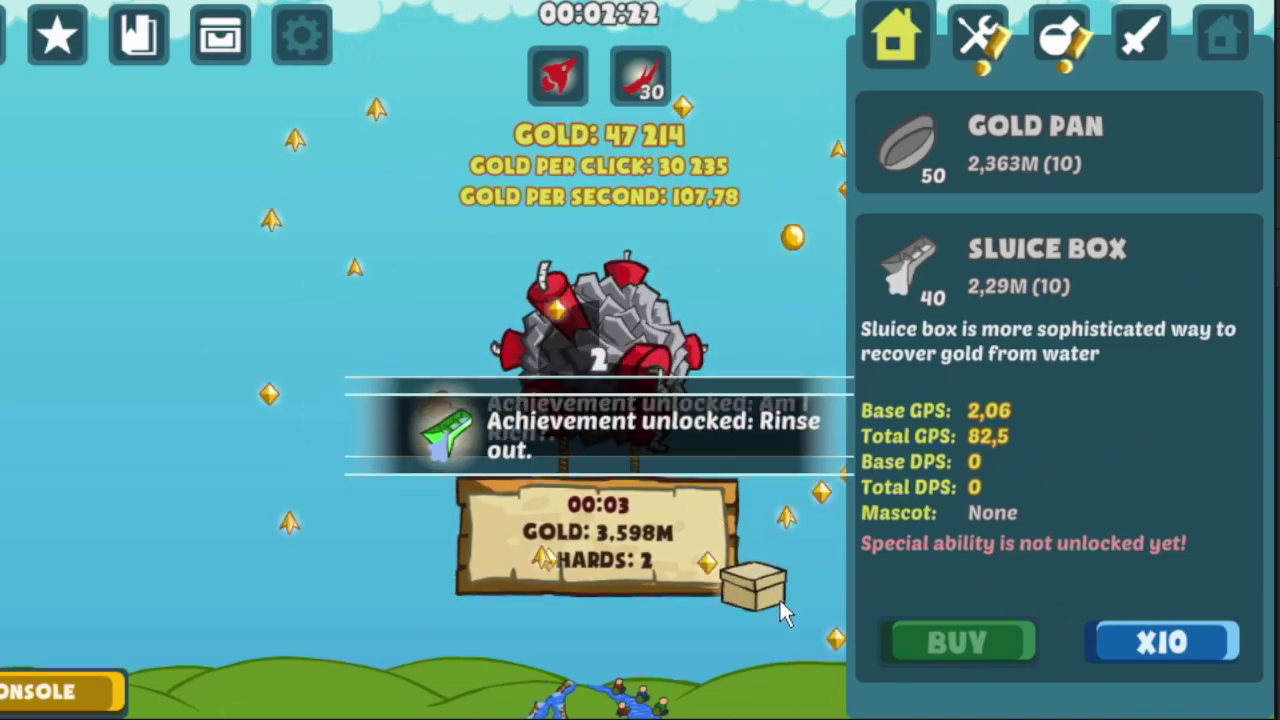
{"action": "left_click", "coordinate": [604, 352]}
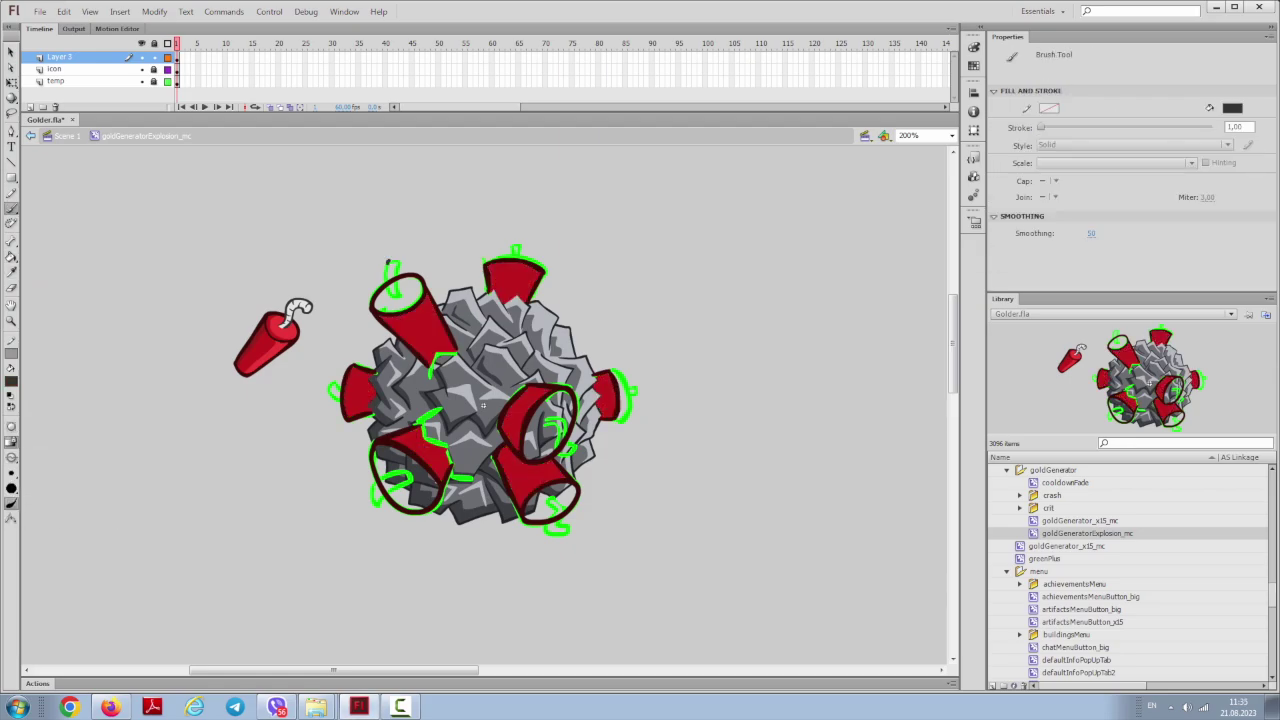
Step: Set the brush paint mode and recolour the dynamite cones red with the Paint Bucket
{"action": "left_click", "coordinate": [11, 503]}
{"action": "left_click", "coordinate": [60, 517]}
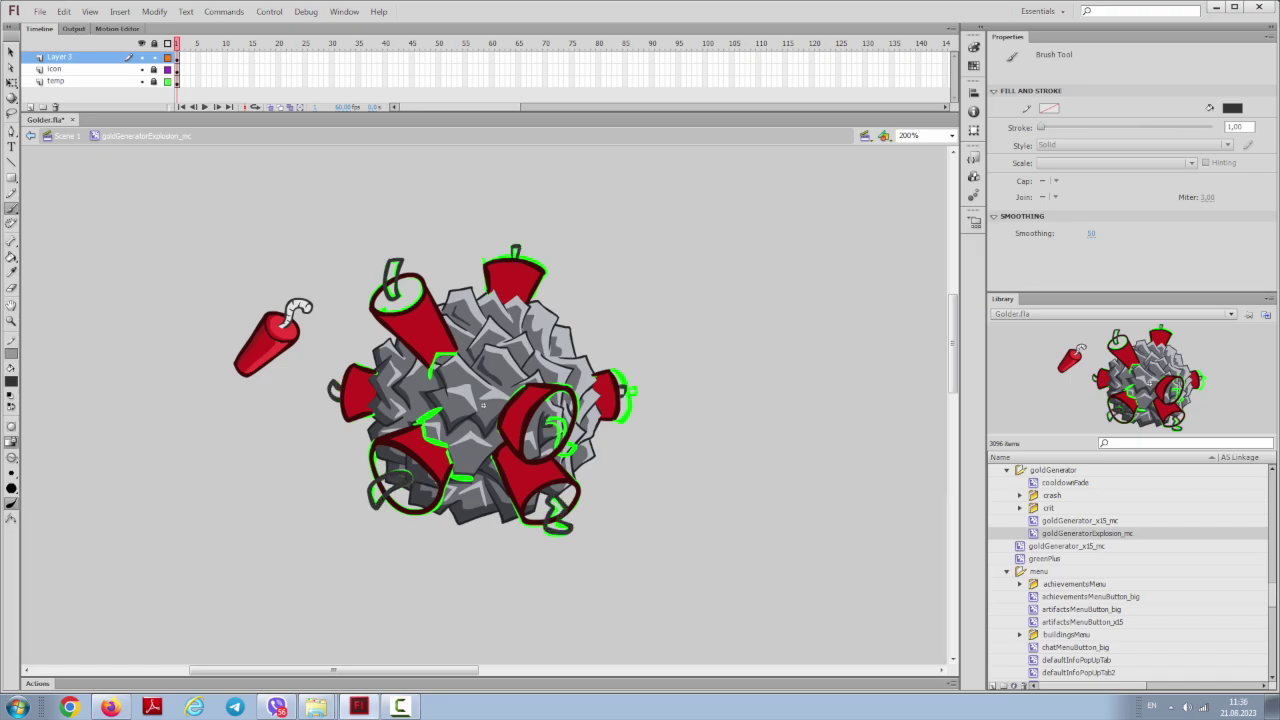
{"action": "scroll", "coordinate": [482, 404], "scroll_direction": "up", "scroll_amount": 1, "text": "ctrl"}
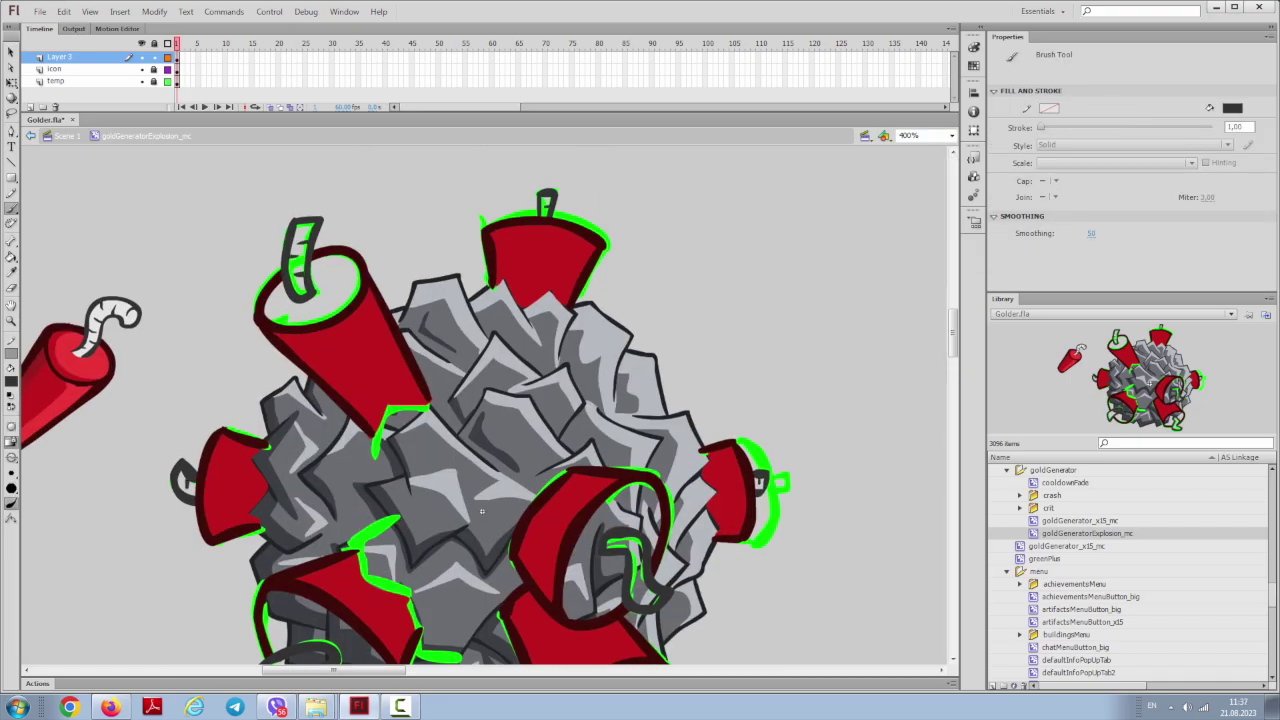
{"action": "scroll", "coordinate": [482, 404], "scroll_direction": "down", "scroll_amount": 5}
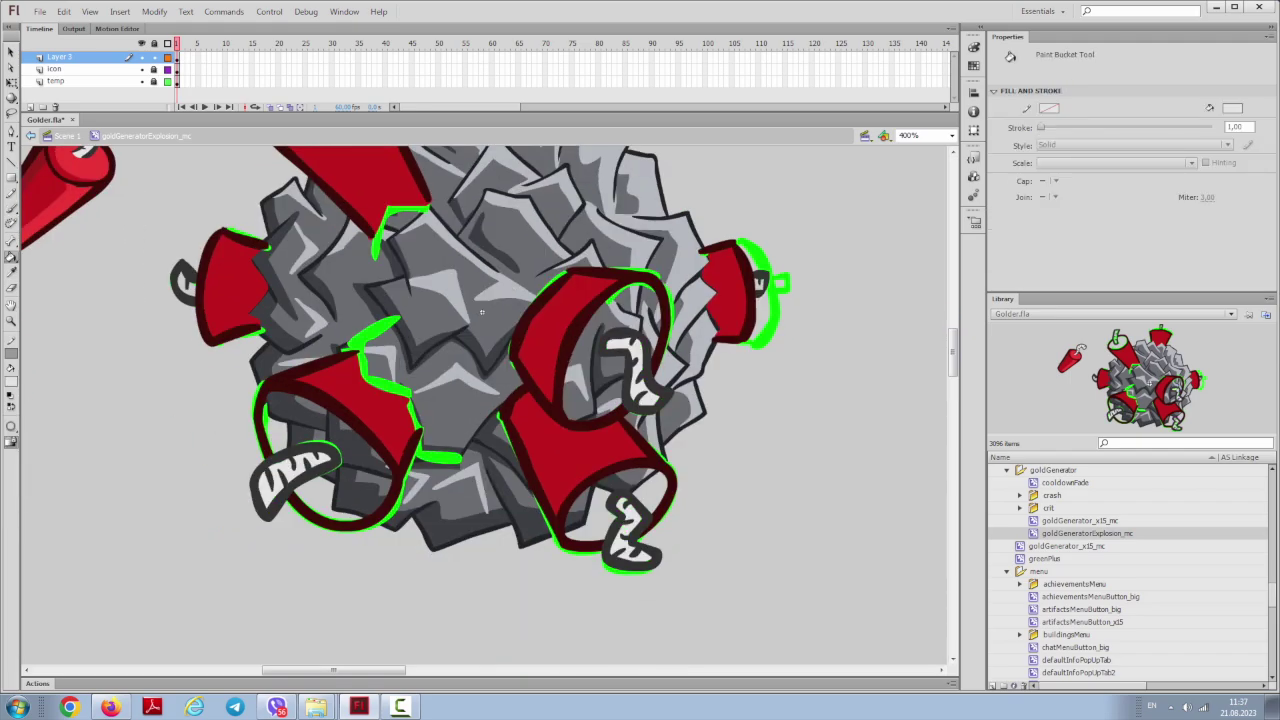
{"action": "scroll", "coordinate": [481, 313], "scroll_direction": "down", "scroll_amount": 1, "text": "ctrl"}
{"action": "scroll", "coordinate": [483, 418], "scroll_direction": "down", "scroll_amount": 1, "text": "ctrl"}
{"action": "key", "text": "k"}
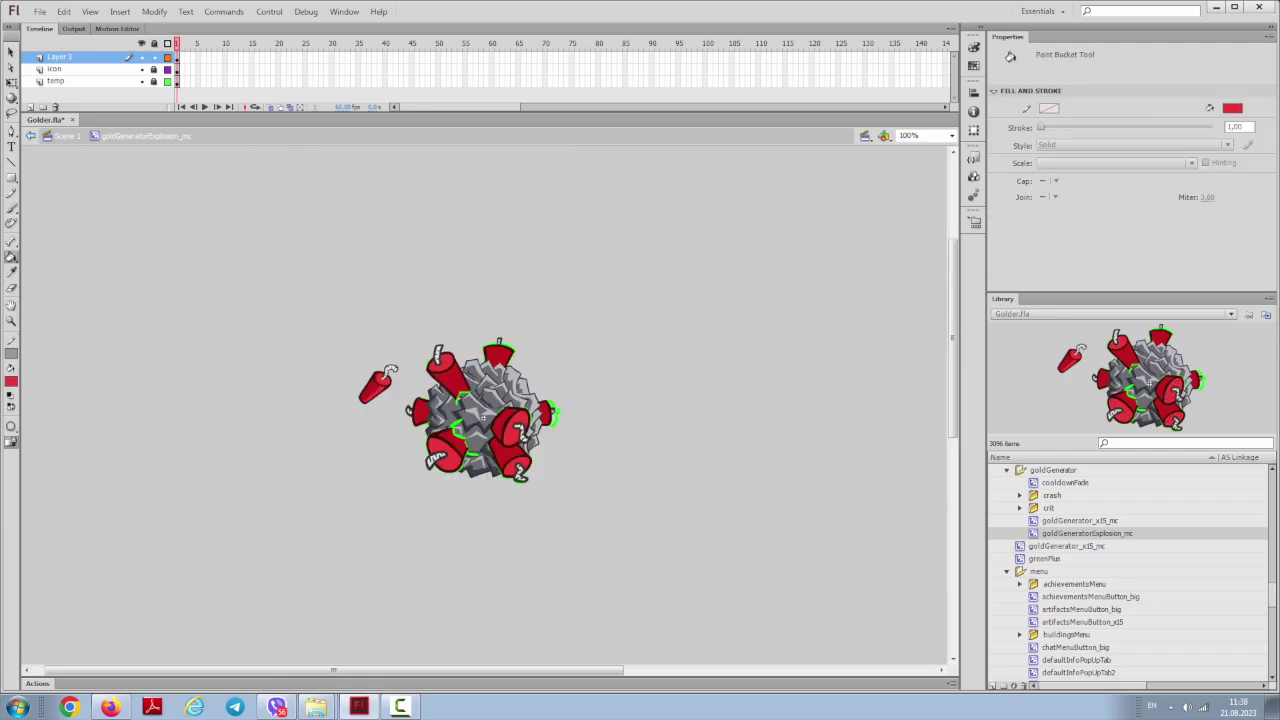
{"action": "left_click", "coordinate": [447, 372]}
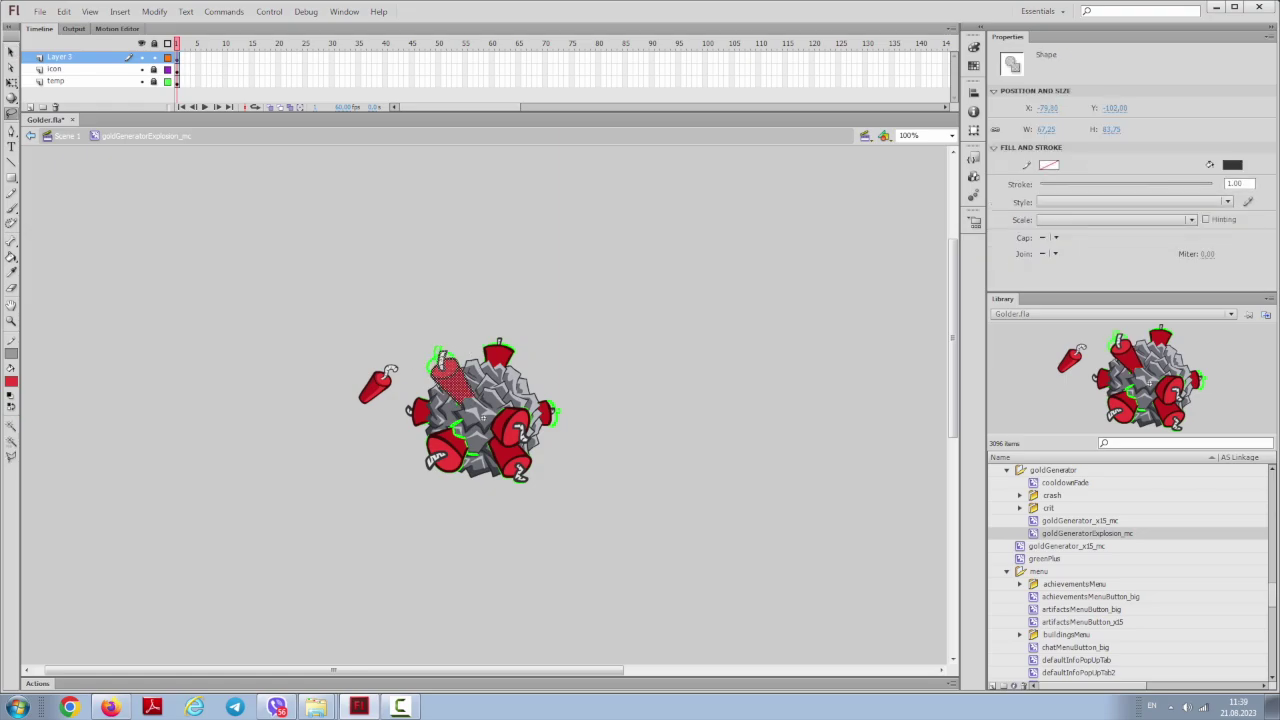
{"action": "scroll", "coordinate": [499, 349], "scroll_direction": "up", "scroll_amount": 2, "text": "ctrl"}
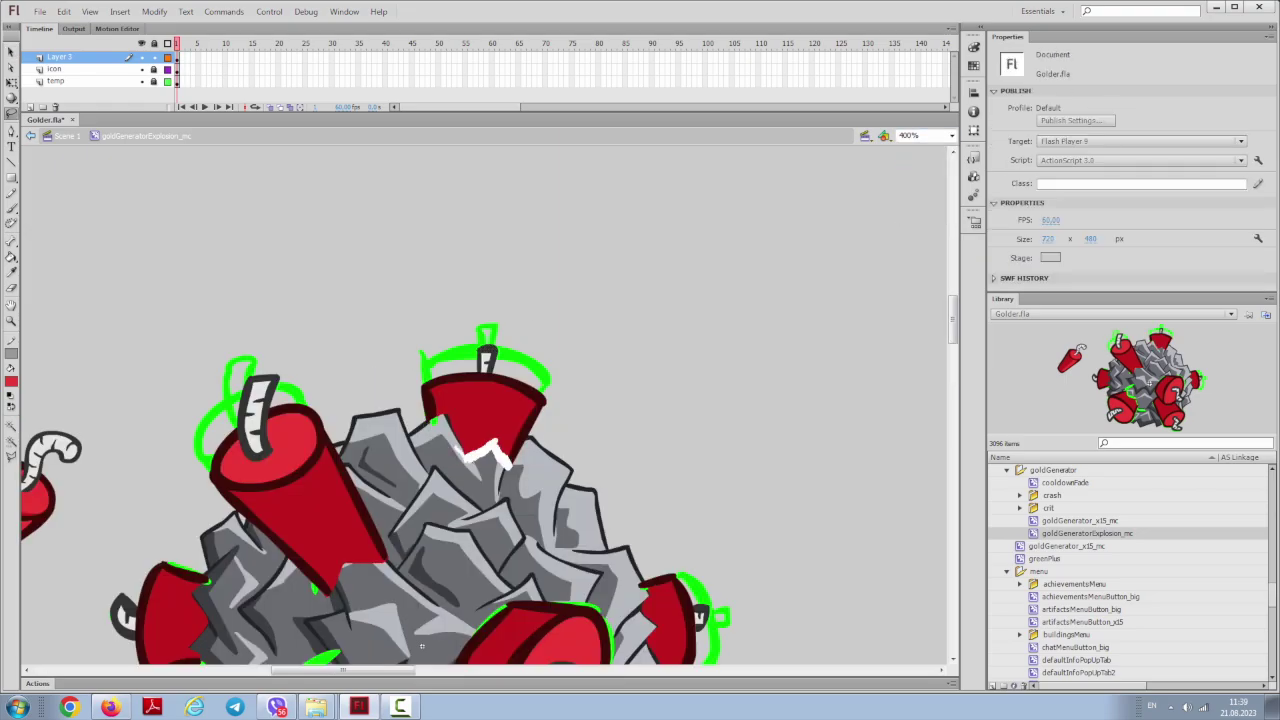
{"action": "scroll", "coordinate": [438, 422], "scroll_direction": "down", "scroll_amount": 2, "text": "ctrl"}
{"action": "scroll", "coordinate": [426, 446], "scroll_direction": "up", "scroll_amount": 2, "text": "ctrl"}
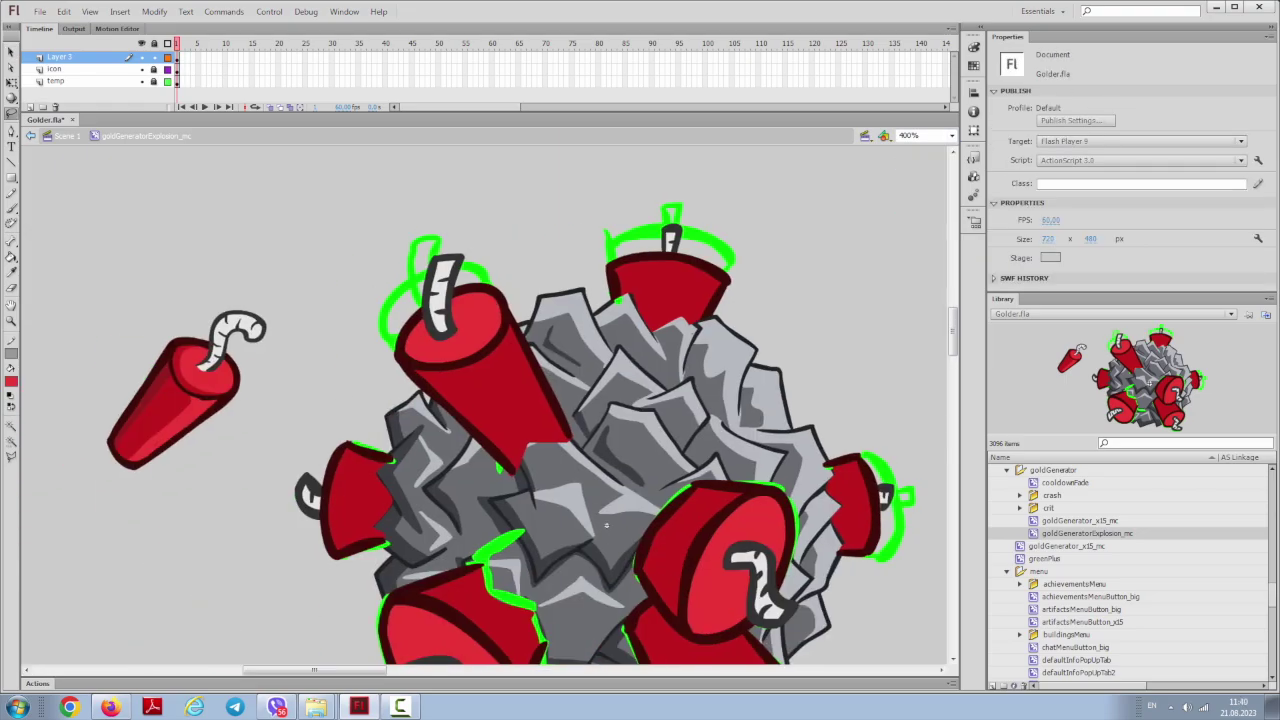
{"action": "key", "text": "b"}
{"action": "key", "text": "k"}
{"action": "scroll", "coordinate": [490, 400], "scroll_direction": "down", "scroll_amount": 4}
{"action": "scroll", "coordinate": [600, 400], "scroll_direction": "up", "scroll_amount": 2}
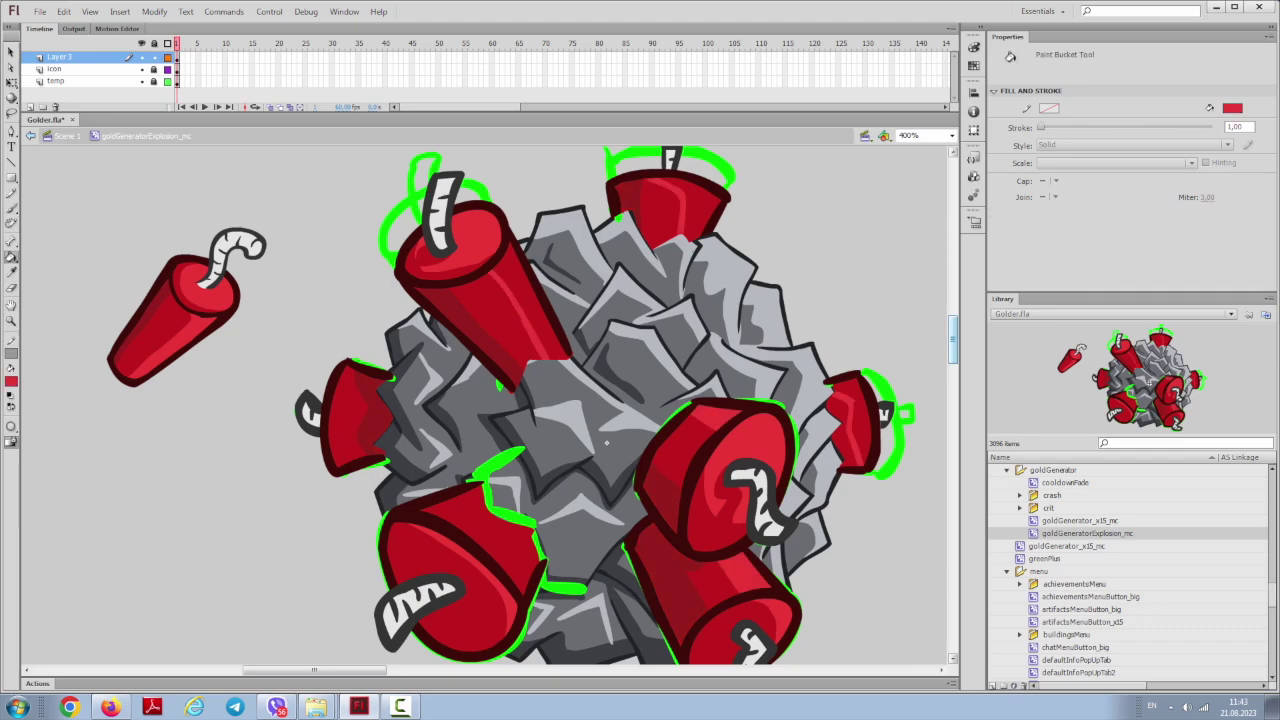
Step: Select all the explosion artwork, hide Layer 3 and icon, and brush on the temp layer
{"action": "key", "text": "ctrl+1"}
{"action": "key", "text": "ctrl+a"}
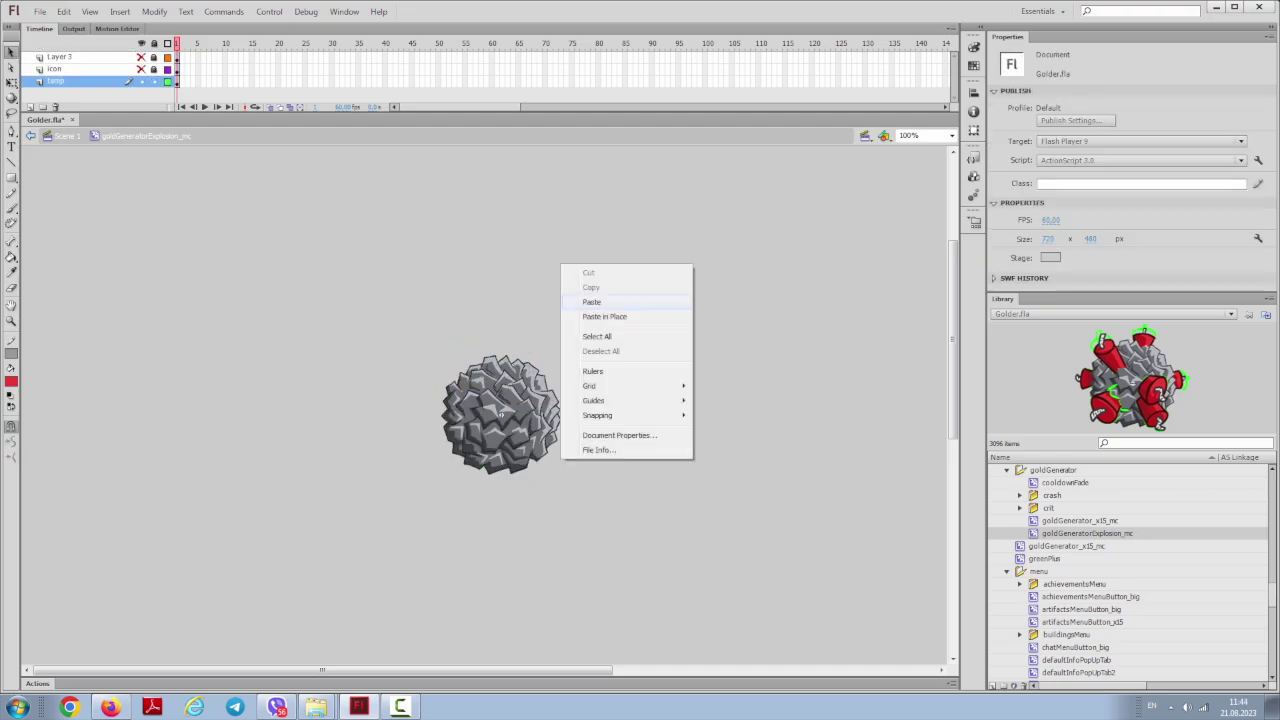
{"action": "key", "text": "Escape"}
{"action": "key", "text": "ctrl+4"}
{"action": "key", "text": "b"}
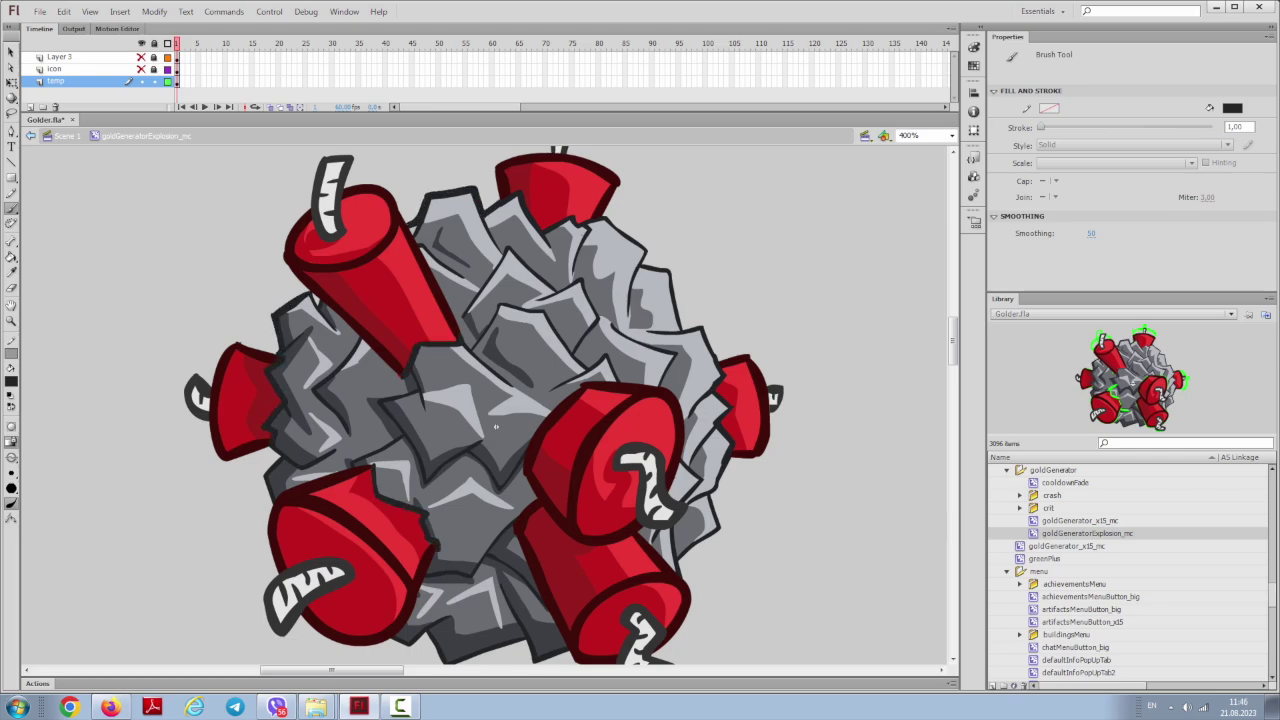
{"action": "left_click_drag", "start_coordinate": [495, 427], "coordinate": [495, 291]}
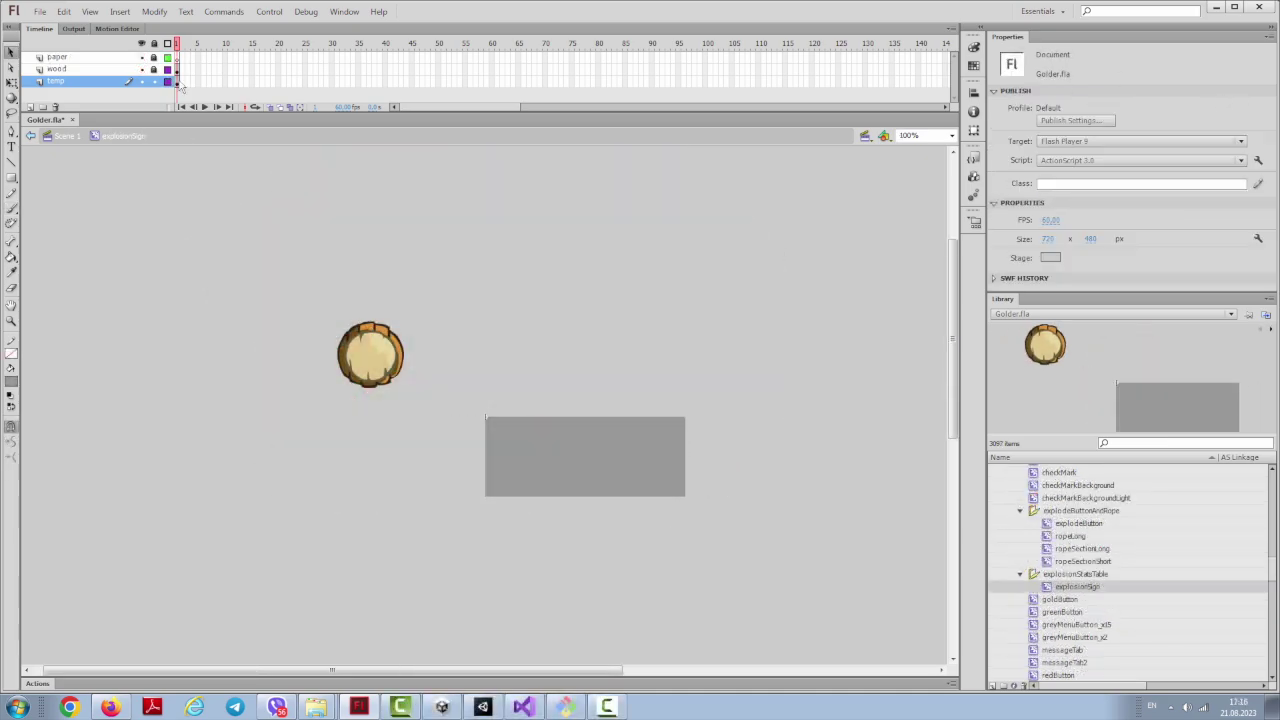
Step: Zoom to 200% and brush the wooden board's outline and dark brown zigzag grain
{"action": "left_click", "coordinate": [951, 135]}
{"action": "left_click", "coordinate": [912, 196]}
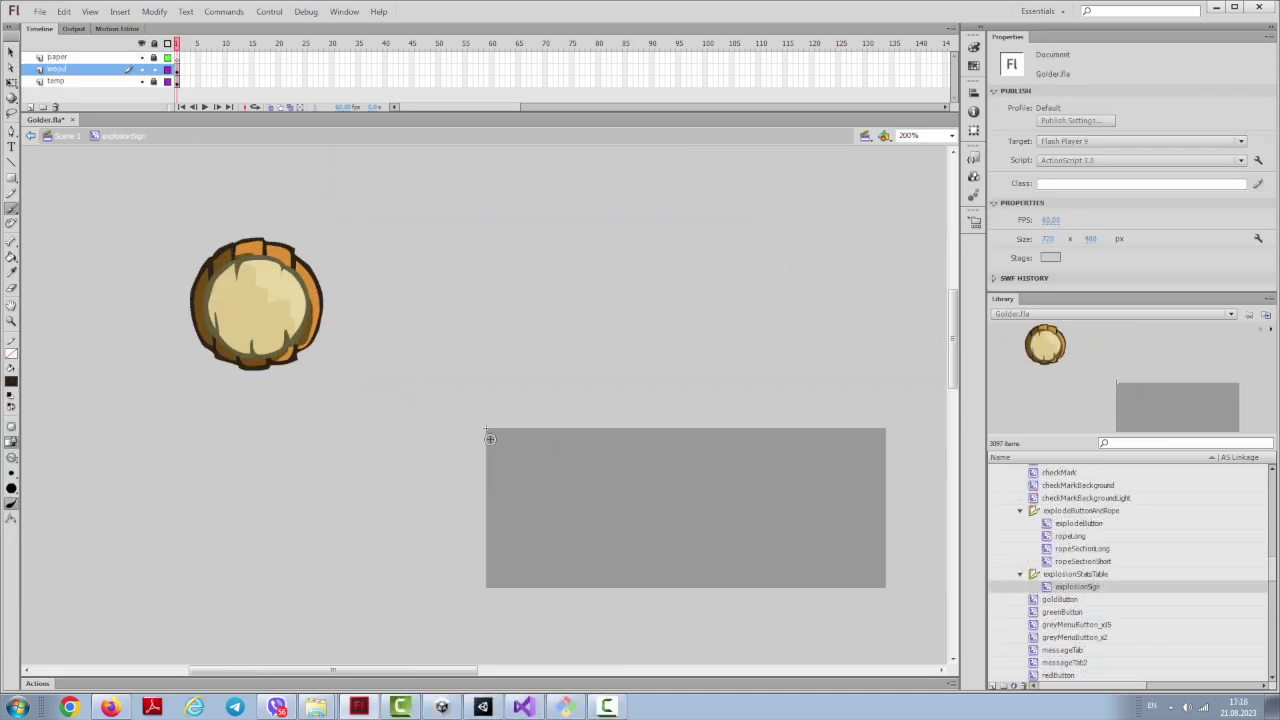
{"action": "left_click_drag", "start_coordinate": [488, 428], "coordinate": [547, 467]}
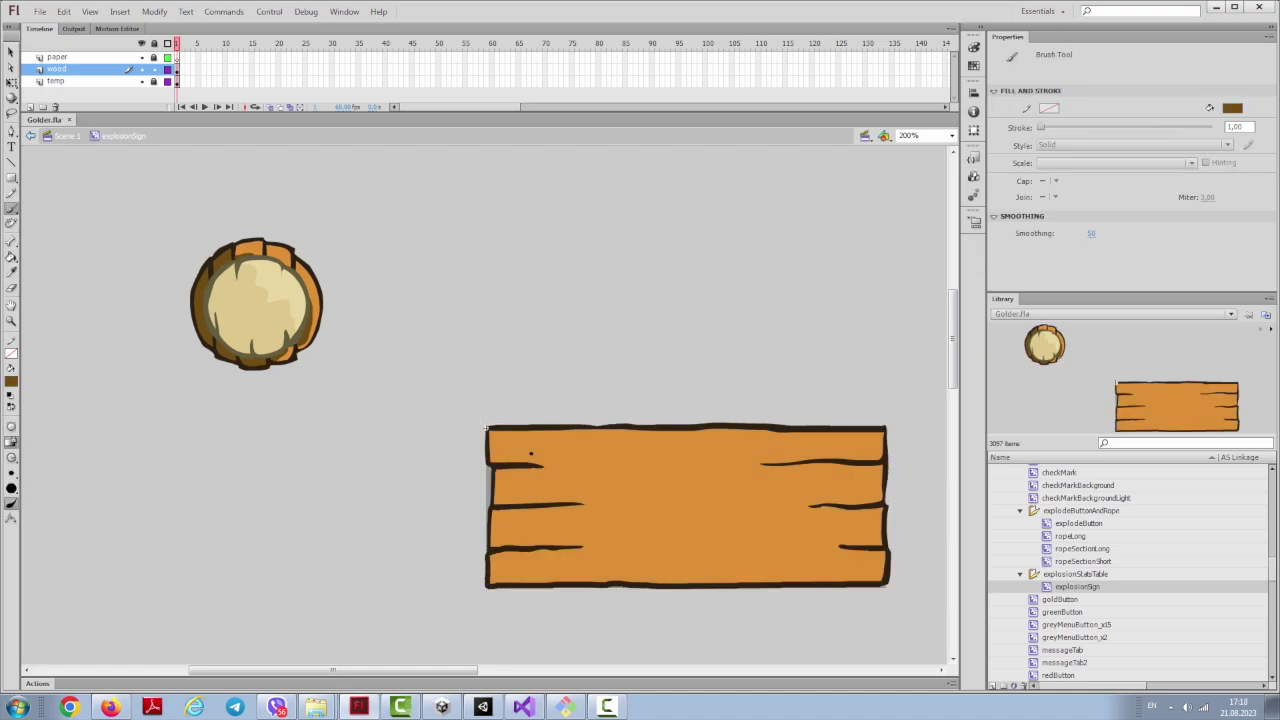
{"action": "left_click_drag", "start_coordinate": [884, 470], "coordinate": [736, 465]}
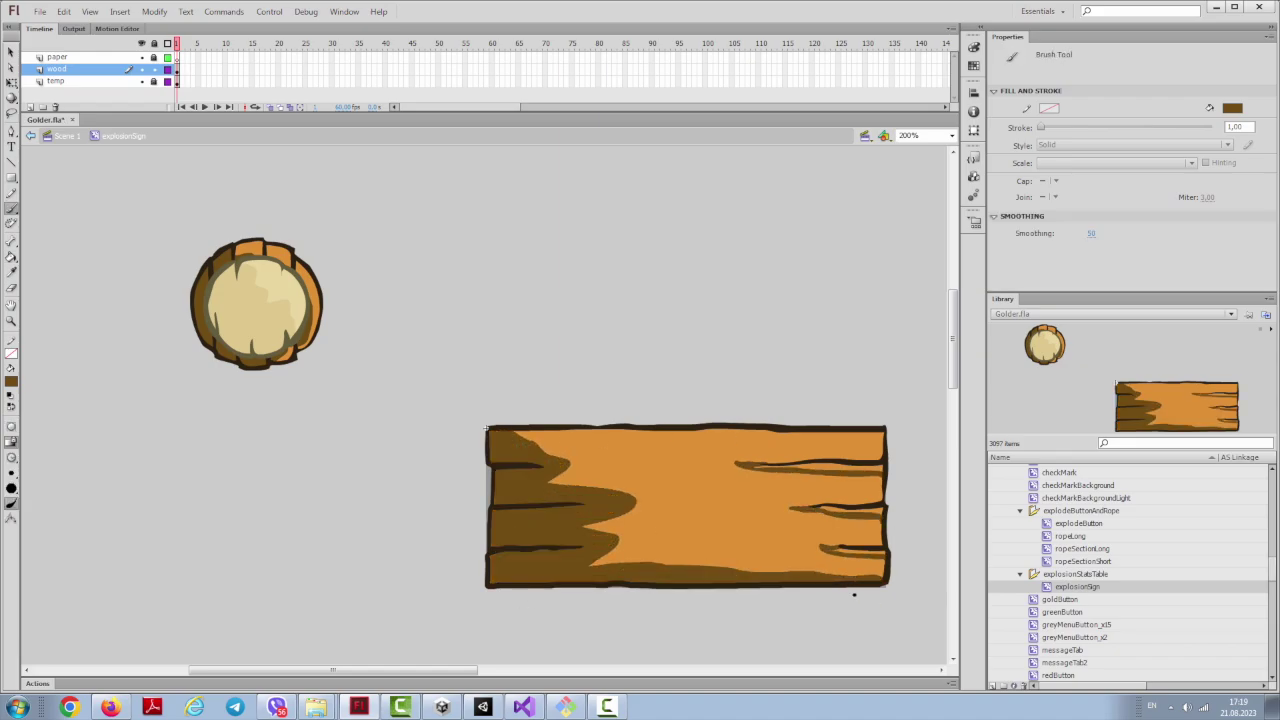
Step: Outline the beige paper plank above the board and undo the stray light strokes
{"action": "left_click_drag", "start_coordinate": [517, 283], "coordinate": [552, 308]}
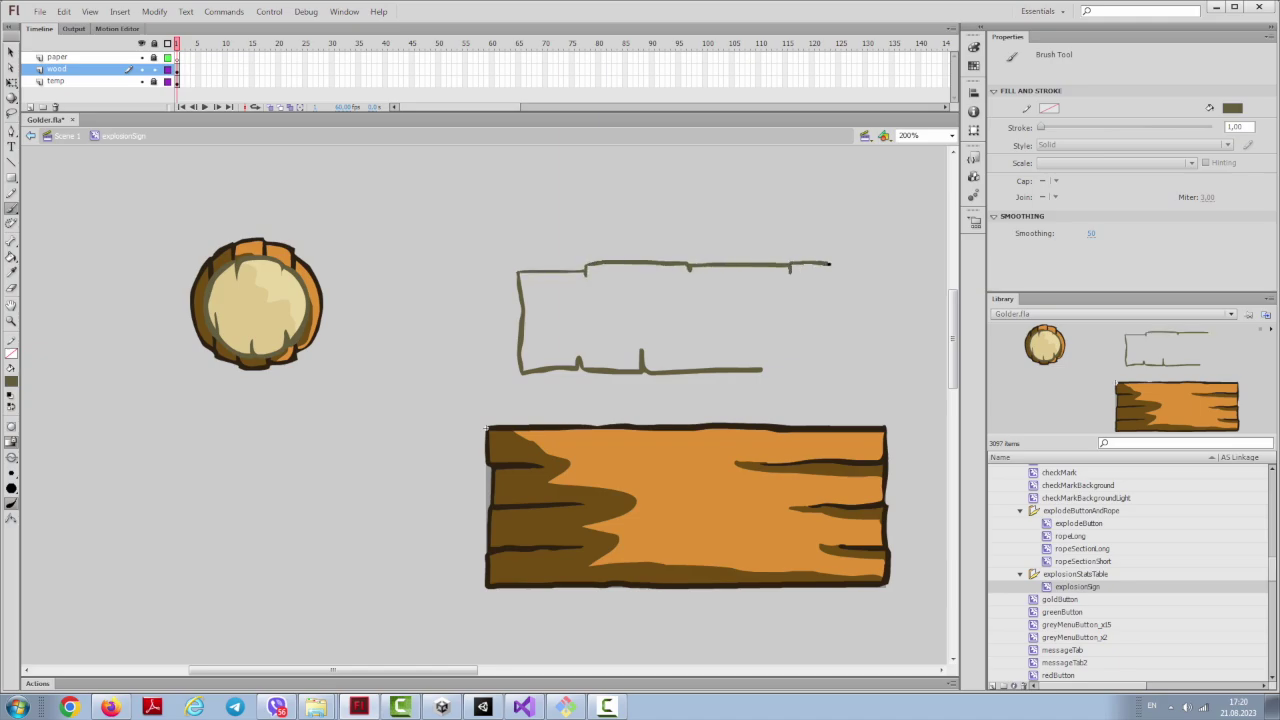
{"action": "left_click_drag", "start_coordinate": [766, 369], "coordinate": [860, 372]}
{"action": "key", "text": "v"}
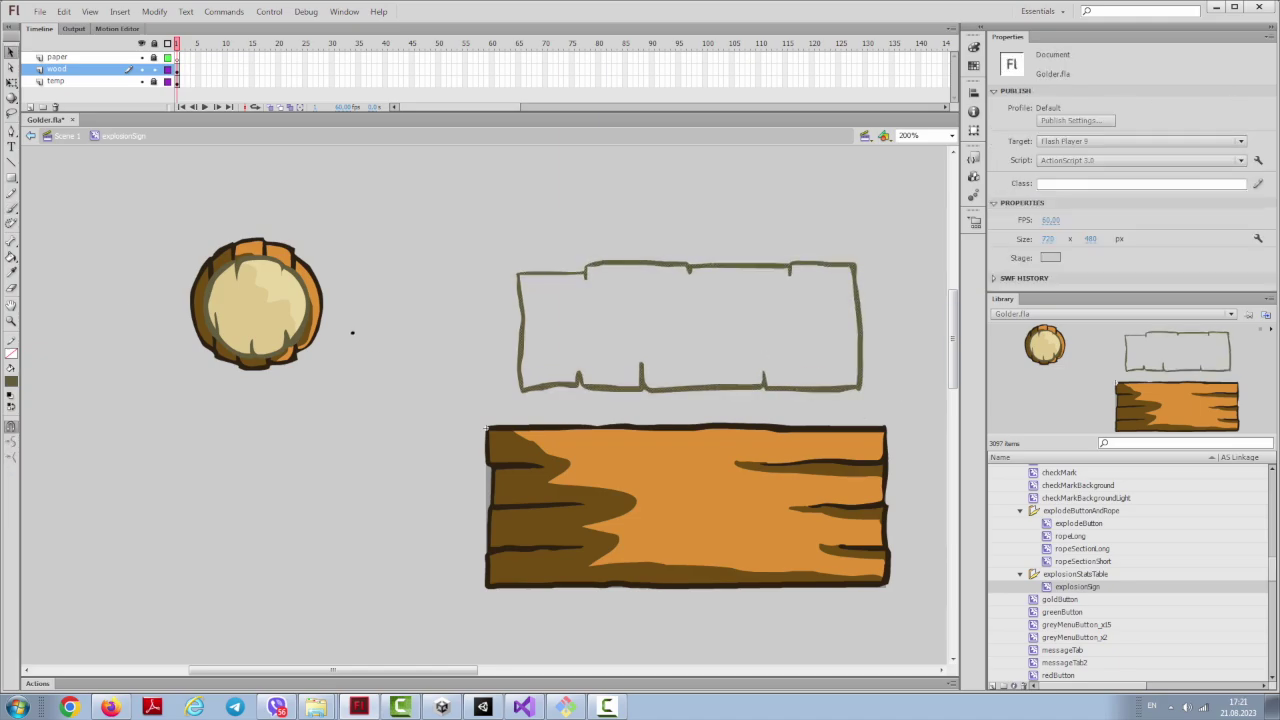
{"action": "key", "text": "b"}
{"action": "key", "text": "ctrl+z"}
{"action": "left_click_drag", "start_coordinate": [525, 275], "coordinate": [734, 336]}
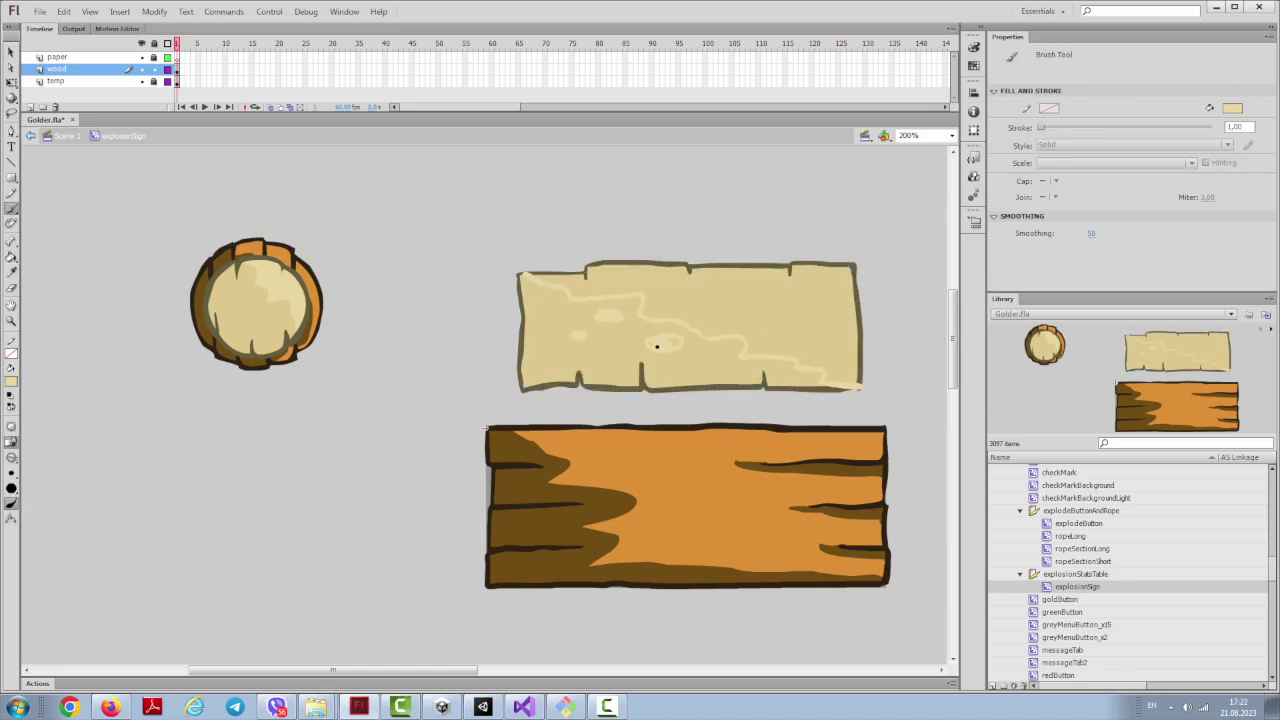
{"action": "key", "text": "ctrl+z"}
{"action": "key", "text": "ctrl+z"}
{"action": "key", "text": "ctrl+z"}
{"action": "left_click", "coordinate": [850, 390], "text": "alt"}
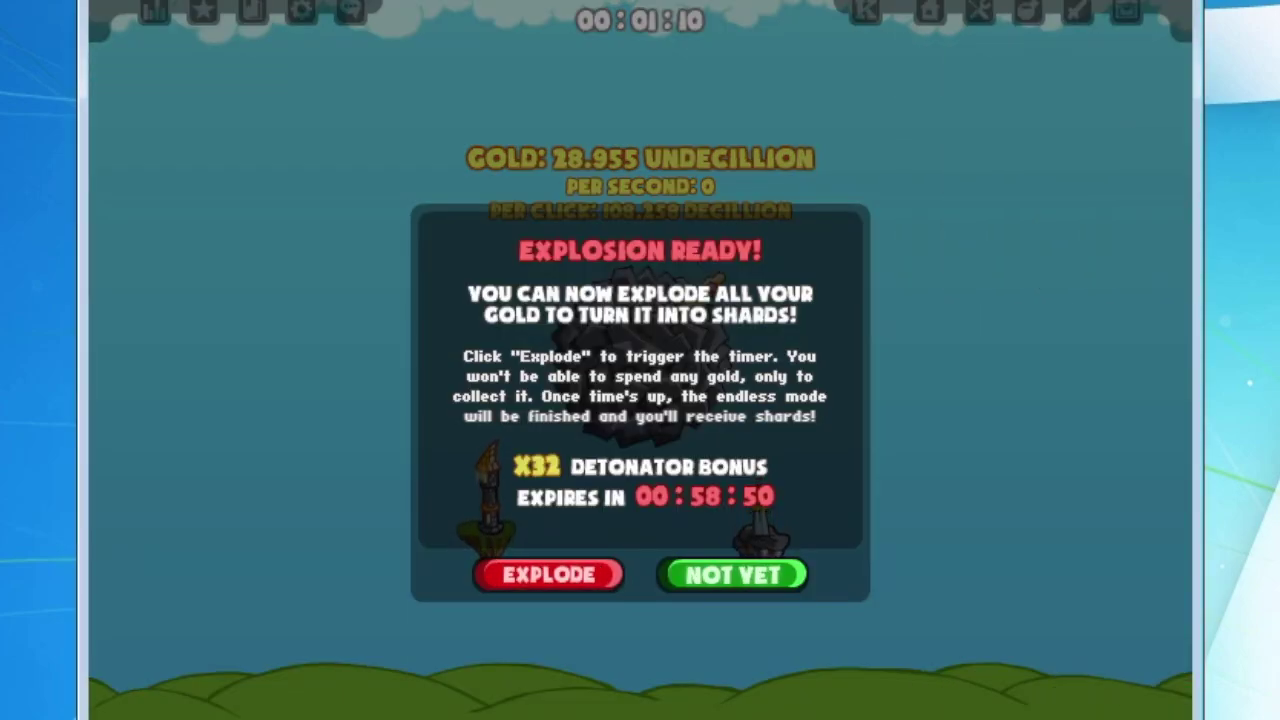
Step: Dismiss the Explosion Ready prompt with Not Yet
{"action": "left_click", "coordinate": [732, 574]}
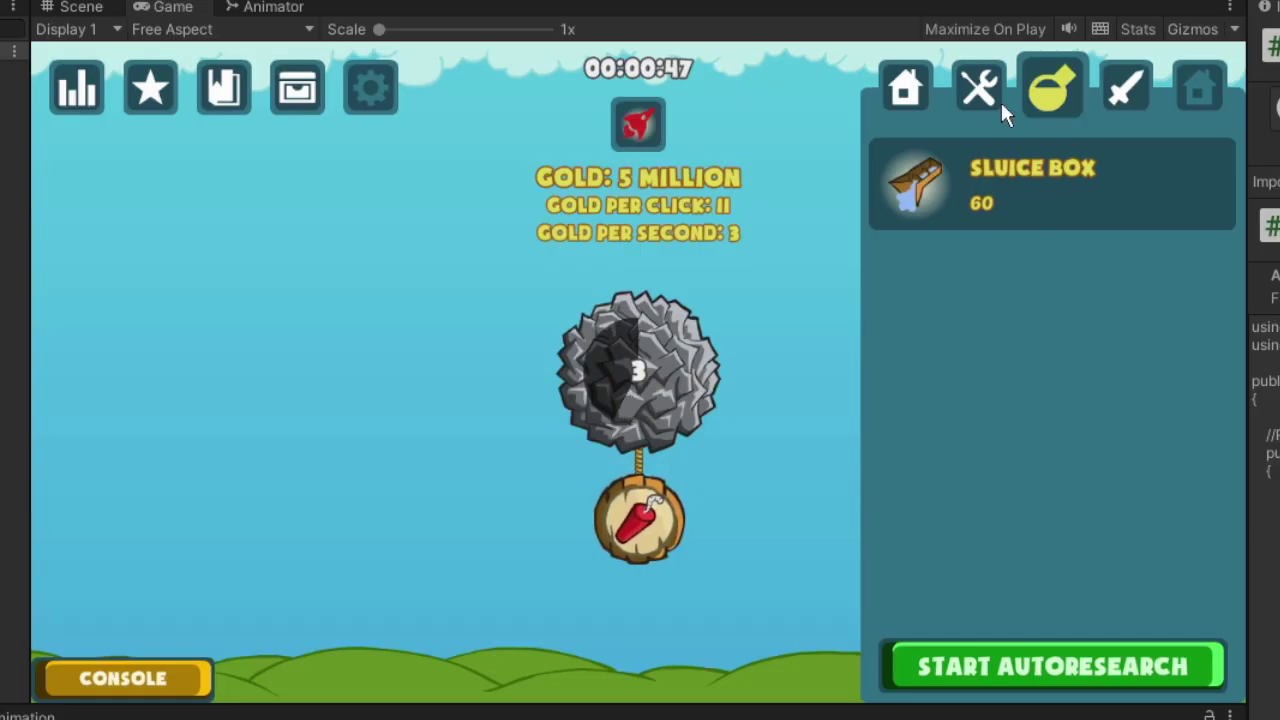
Step: Open the upgrades list, mine the rock and open the falling bonus crate
{"action": "left_click", "coordinate": [981, 97]}
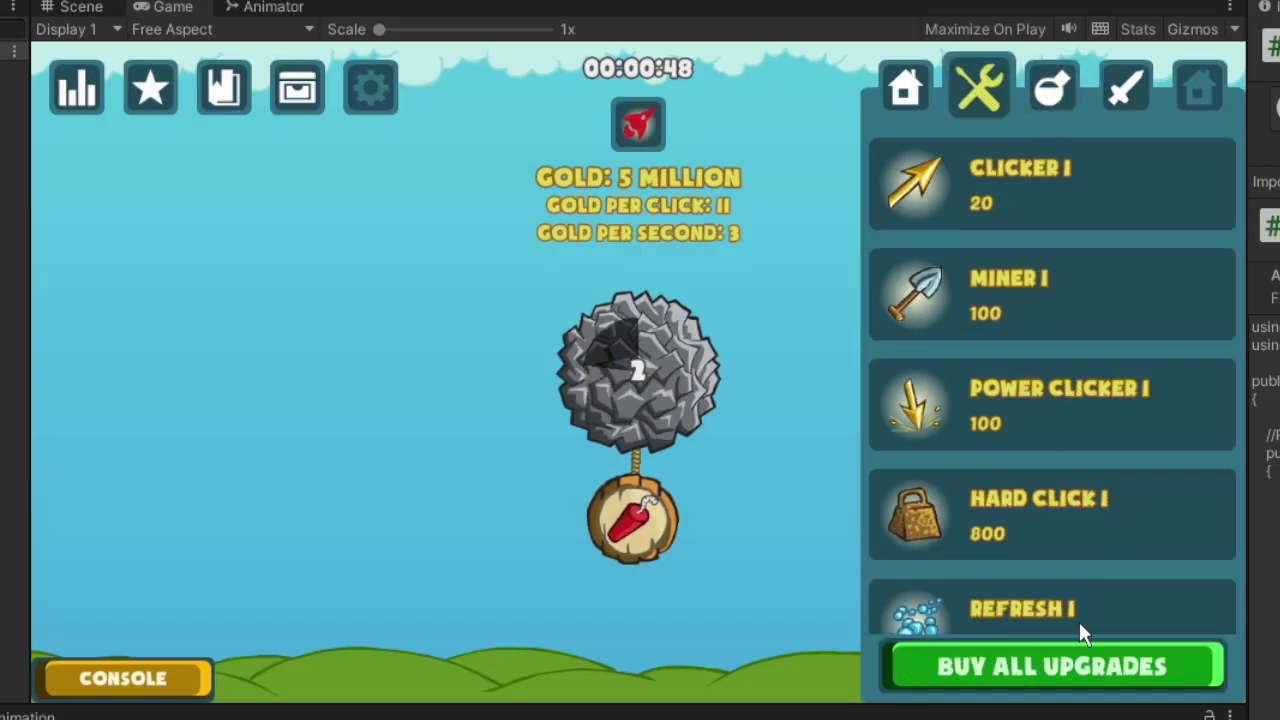
{"action": "left_click", "coordinate": [635, 379]}
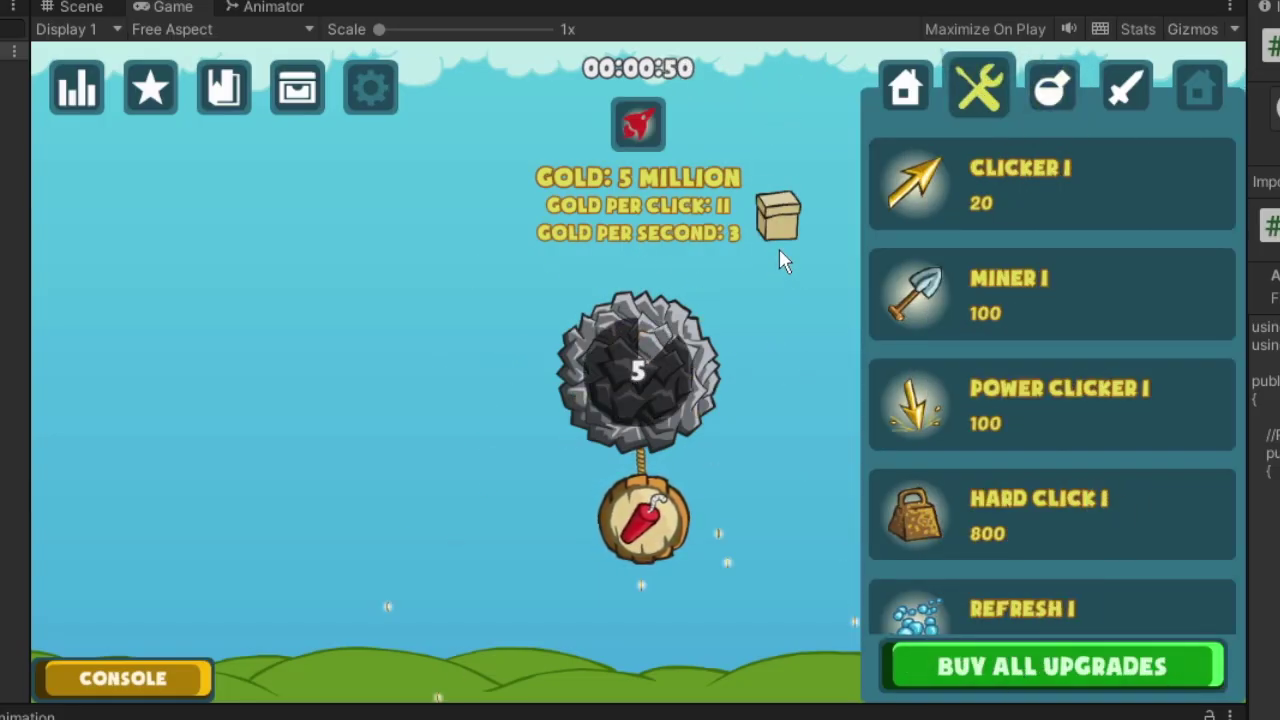
{"action": "left_click", "coordinate": [779, 245]}
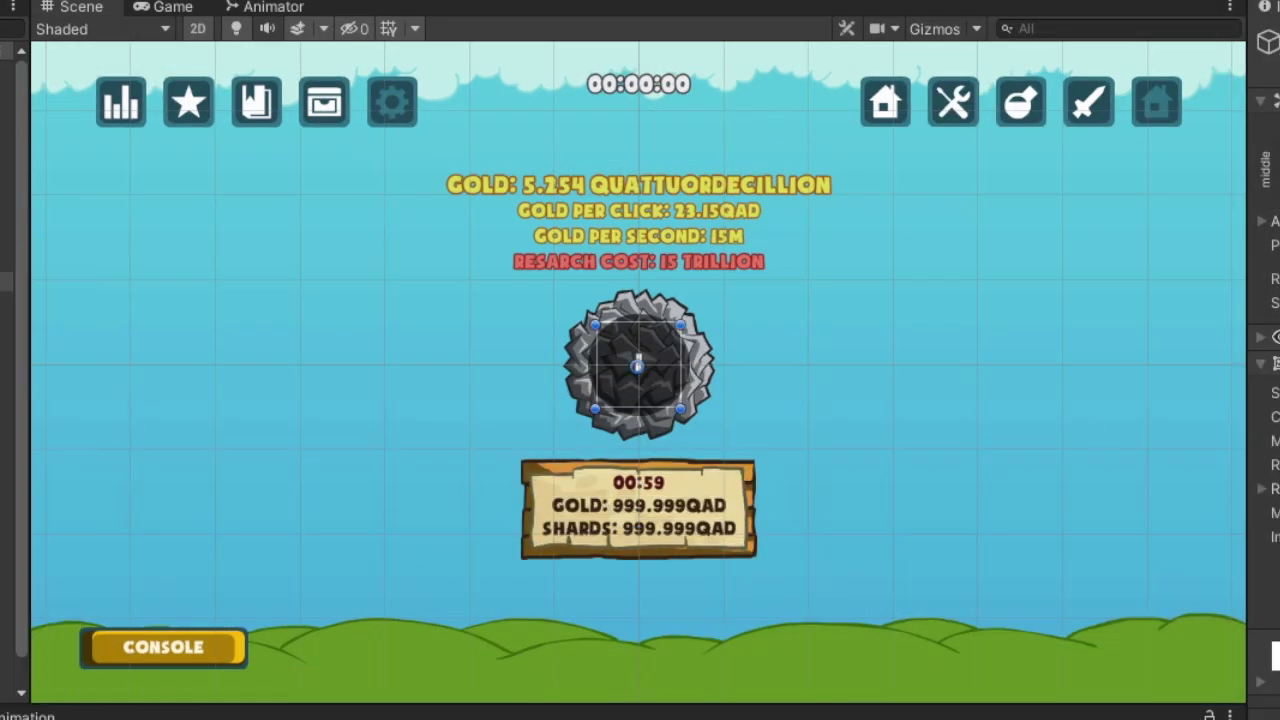
Step: Select the wooden timer sign and the rope objects it hangs from
{"action": "left_click", "coordinate": [617, 481]}
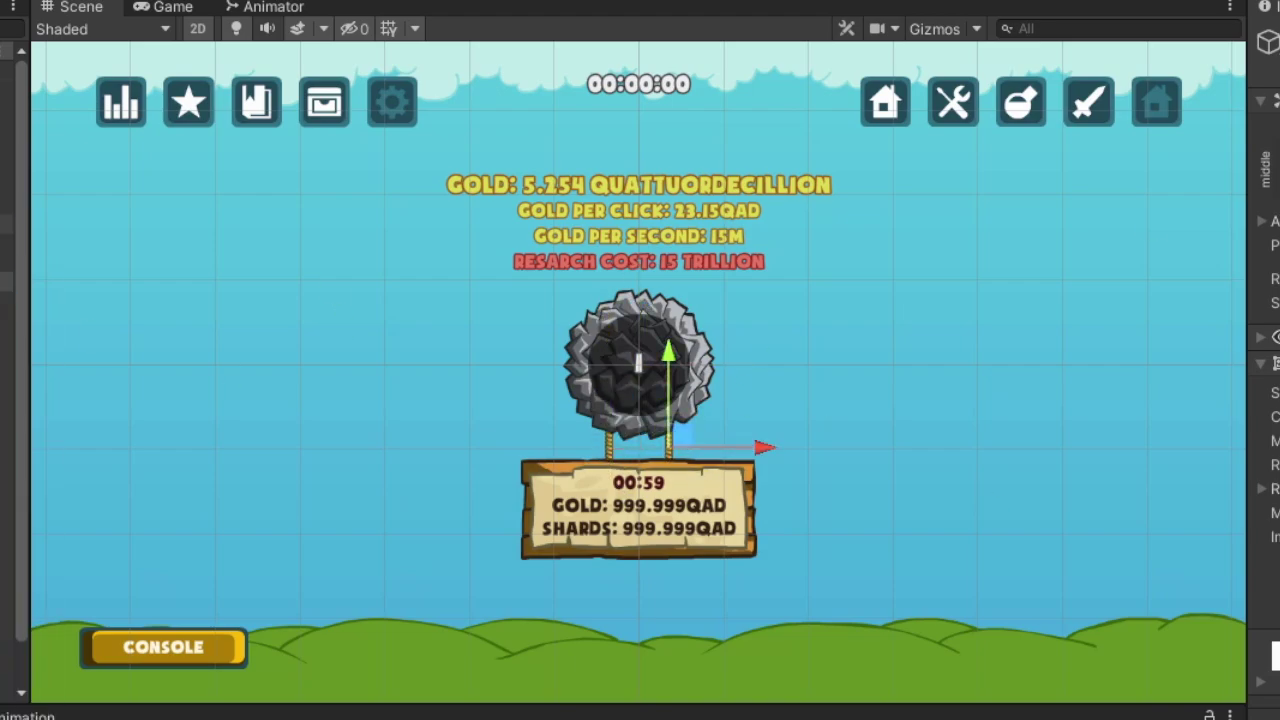
{"action": "left_click", "coordinate": [5, 262]}
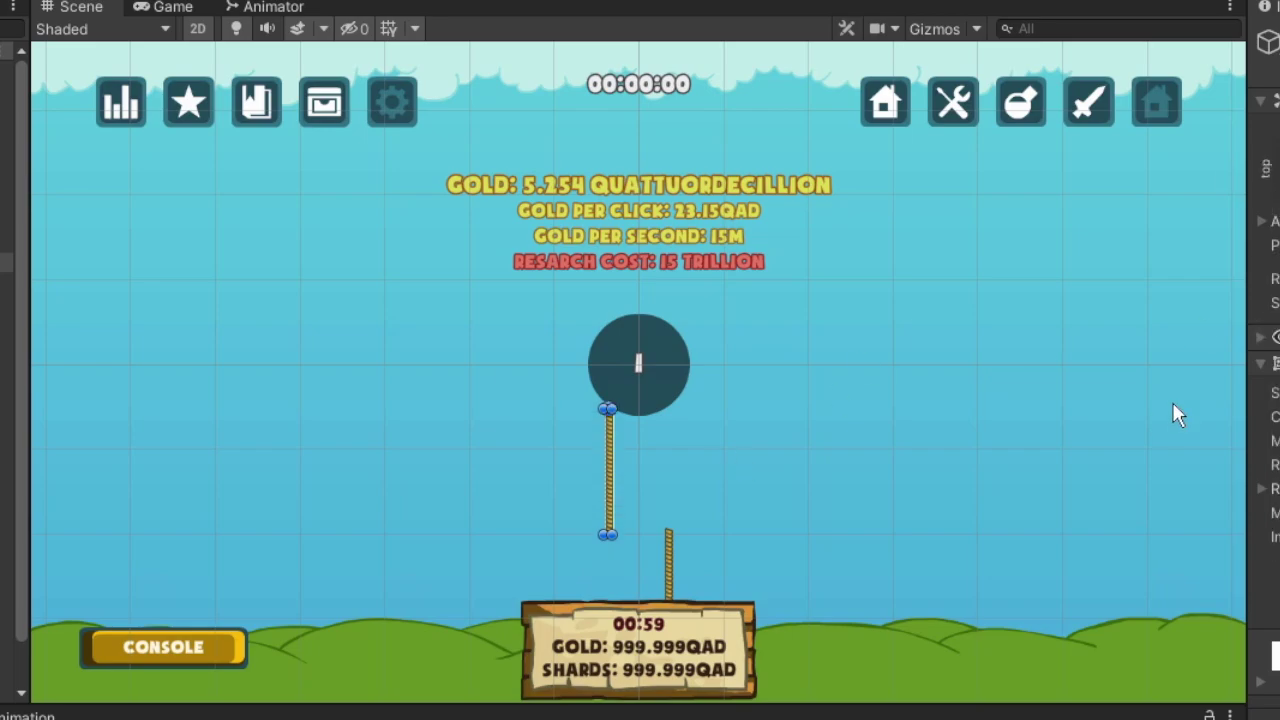
{"action": "left_click", "coordinate": [5, 240]}
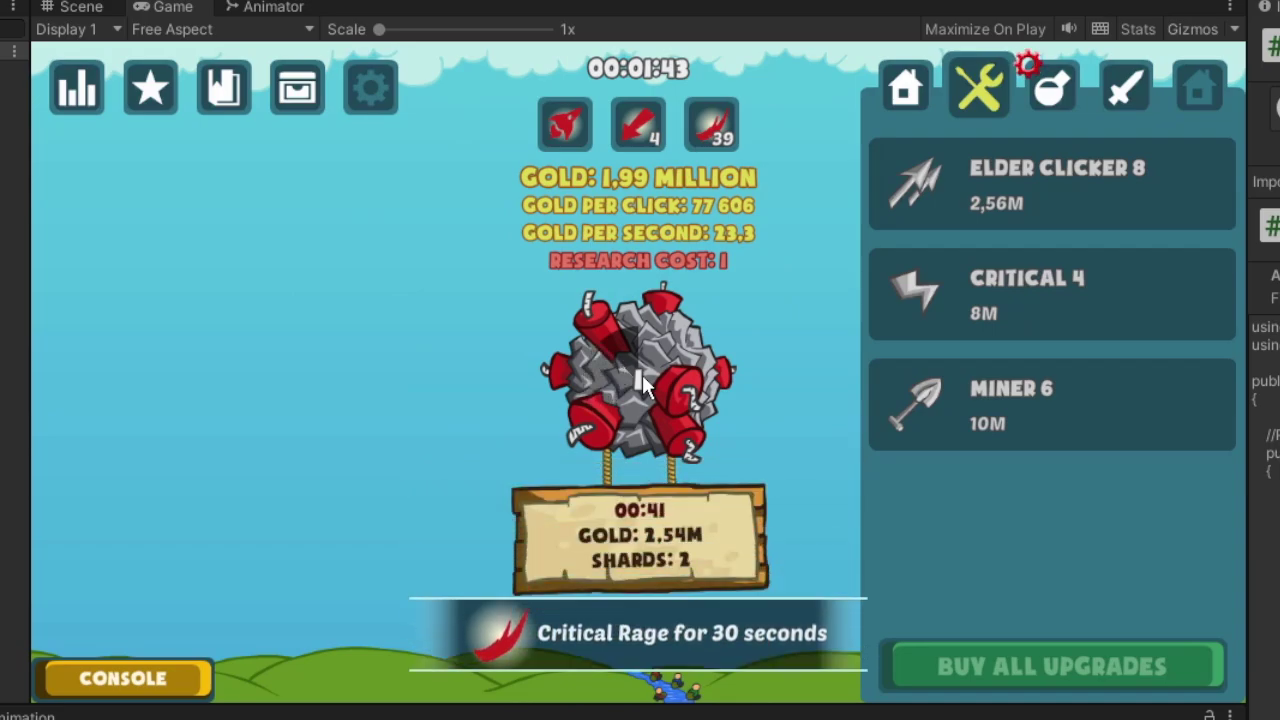
Step: Click the dynamite rock six times, raising gold from about 1.99 to 2.17 million until Critical Rage triggers
{"action": "left_click", "coordinate": [638, 378]}
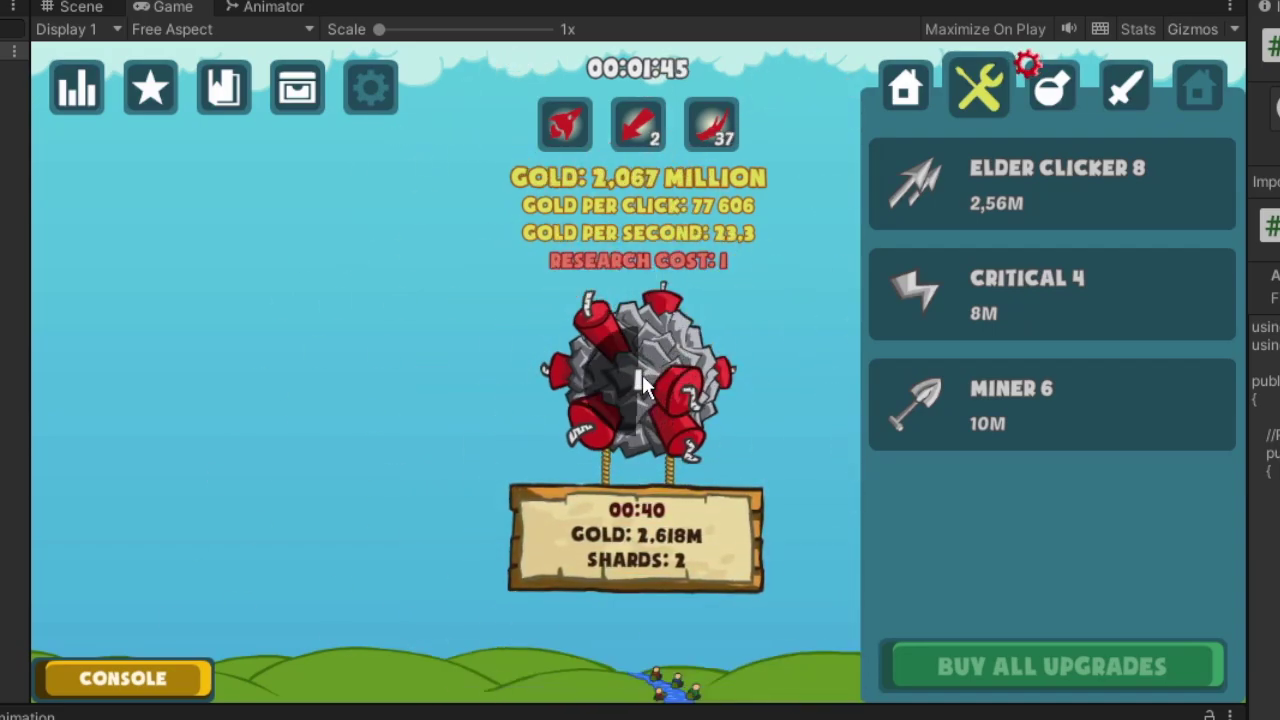
{"action": "left_click", "coordinate": [642, 374]}
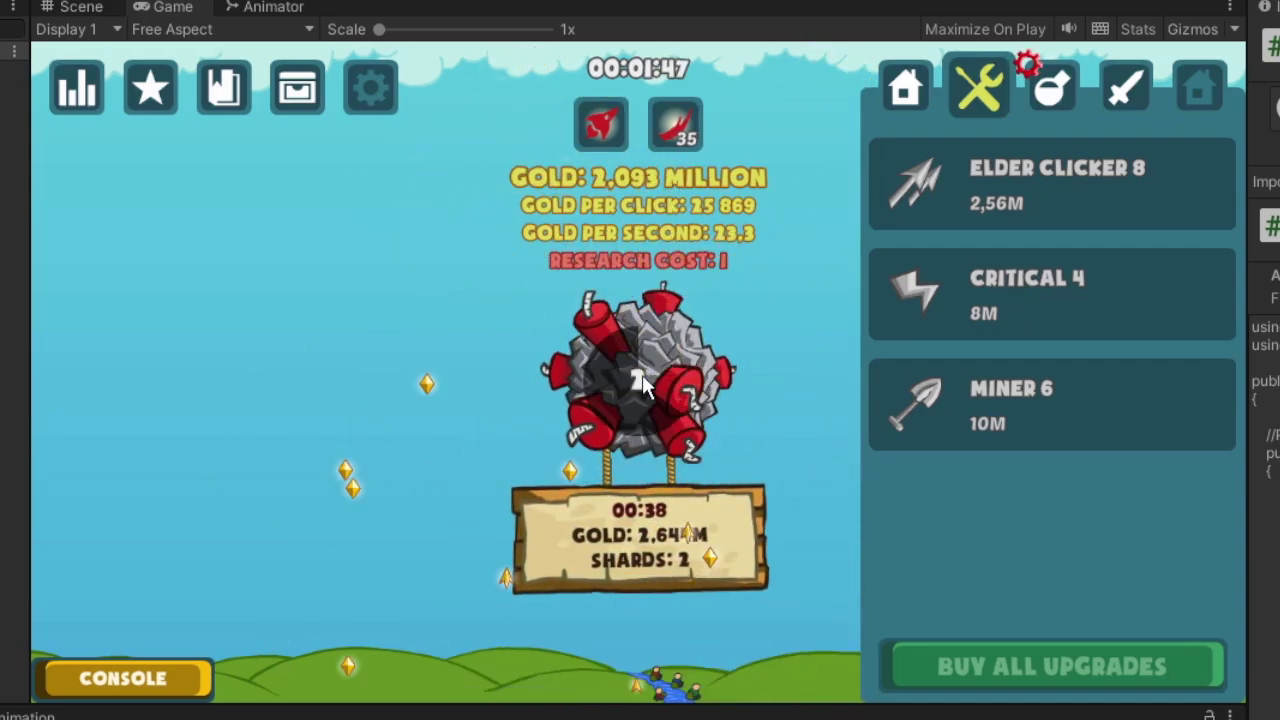
{"action": "left_click", "coordinate": [642, 374]}
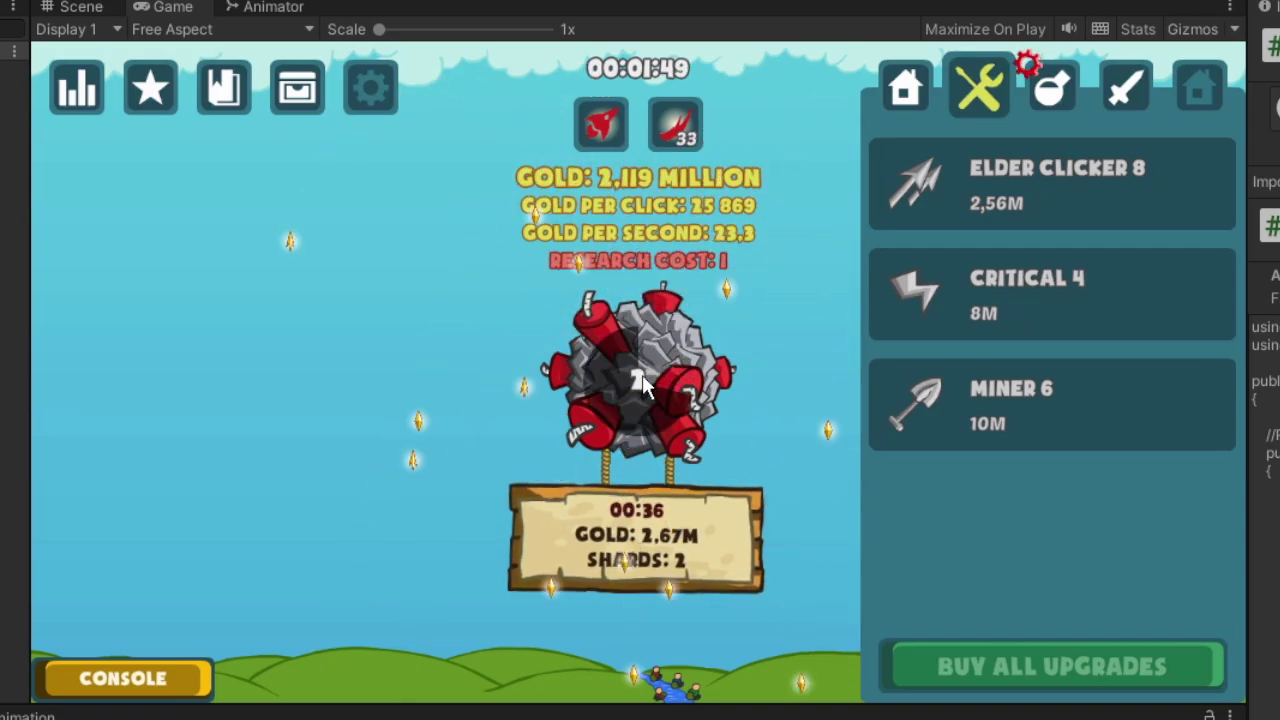
{"action": "left_click", "coordinate": [656, 375]}
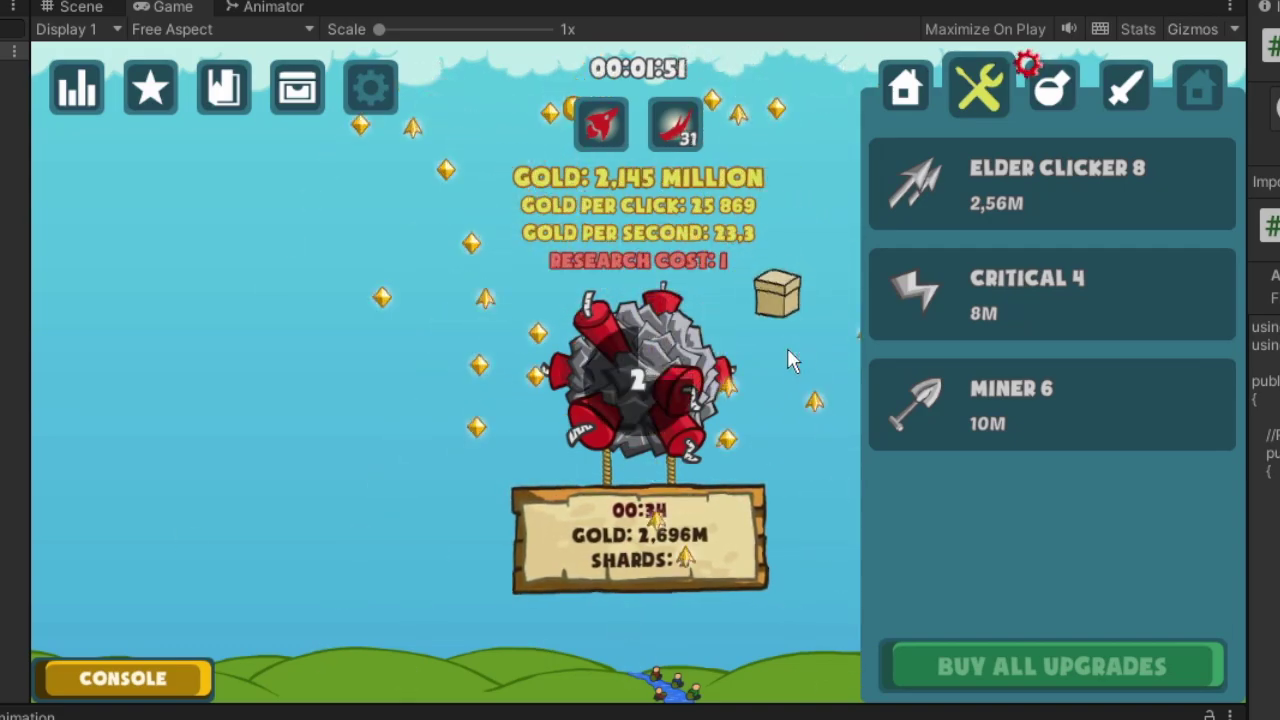
{"action": "left_click", "coordinate": [633, 381]}
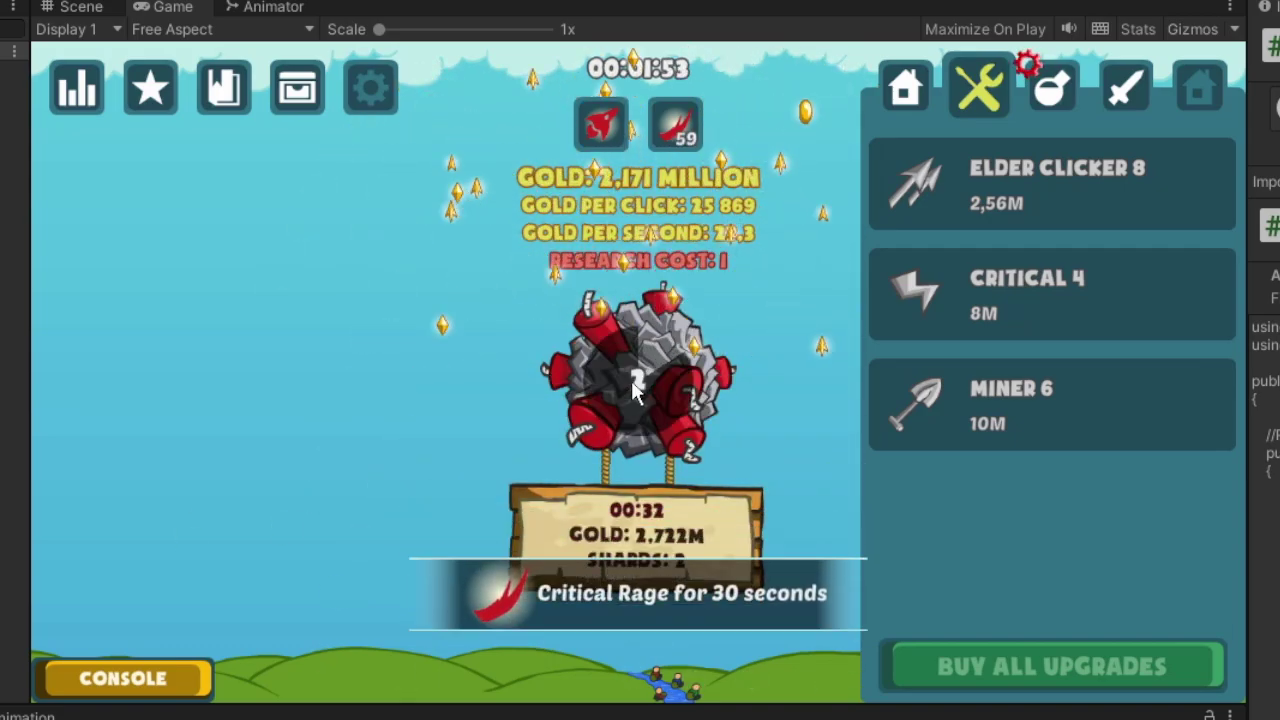
{"action": "left_click", "coordinate": [647, 390]}
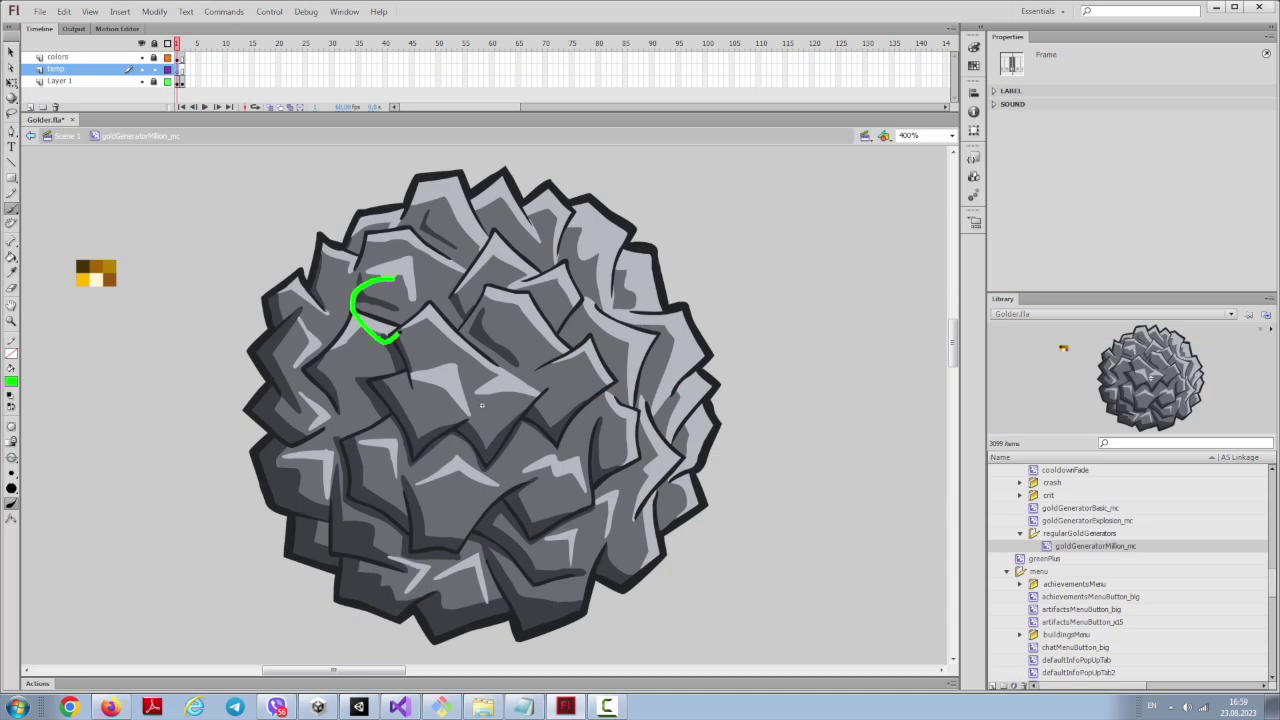
Step: Sketch nugget outline loops across the top and bottom of the rock with the Brush
{"action": "left_click_drag", "start_coordinate": [512, 247], "coordinate": [580, 276]}
{"action": "left_click_drag", "start_coordinate": [484, 169], "coordinate": [477, 171]}
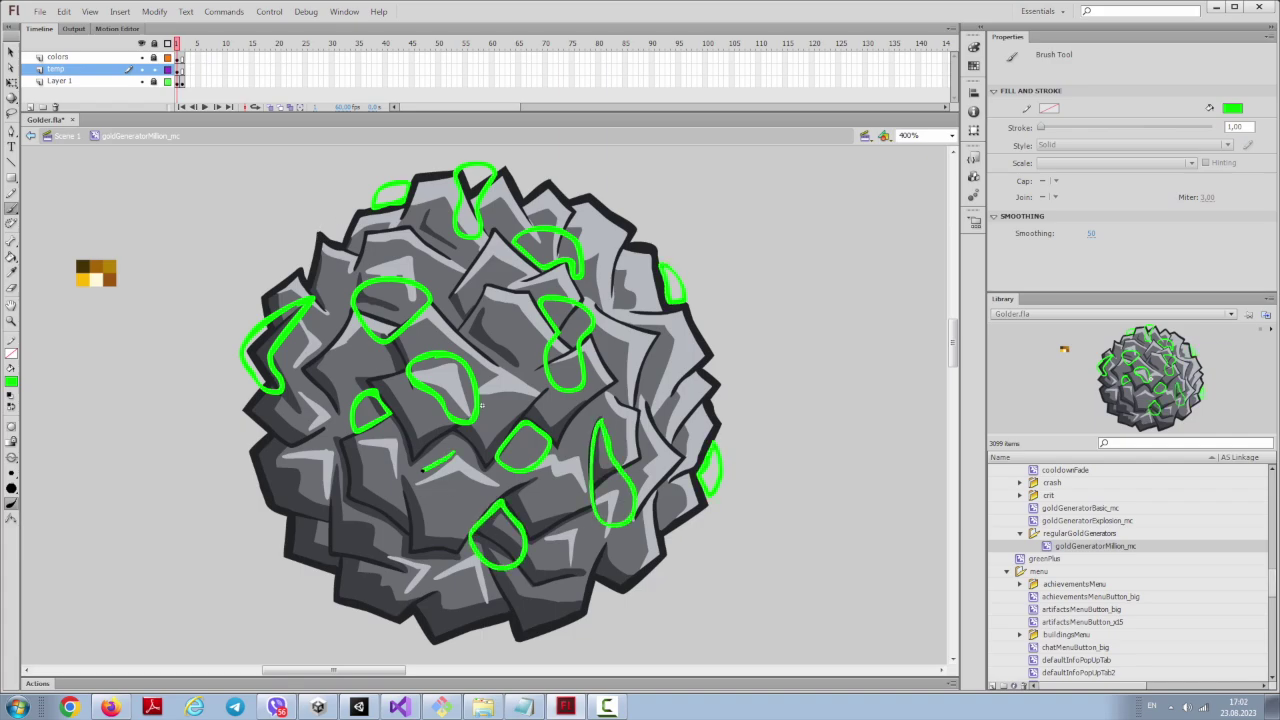
{"action": "left_click_drag", "start_coordinate": [513, 627], "coordinate": [462, 636]}
{"action": "left_click_drag", "start_coordinate": [588, 618], "coordinate": [584, 621]}
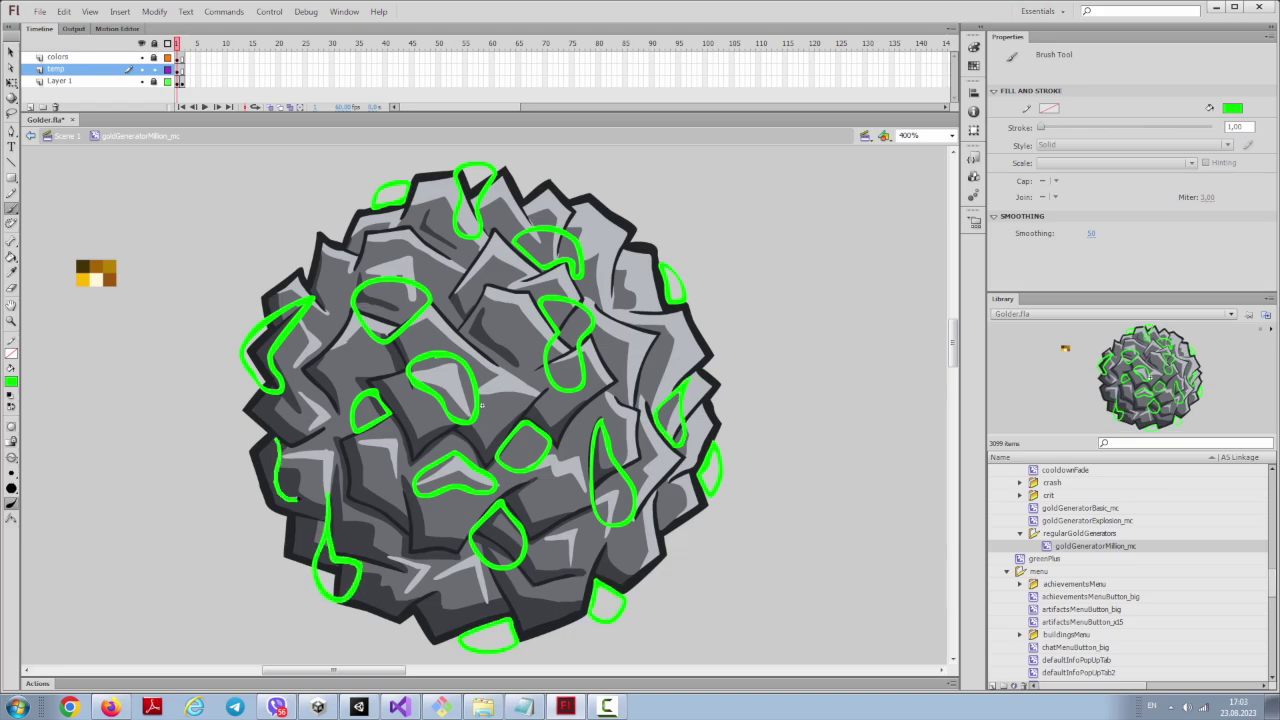
Step: On the colors layer, paint brown nugget outlines and freehand highlight strokes on the rock
{"action": "left_click", "coordinate": [591, 380]}
{"action": "left_click", "coordinate": [82, 267]}
{"action": "mouse_move", "coordinate": [478, 160]}
{"action": "left_mouse_down"}
{"action": "mouse_move", "coordinate": [452, 168]}
{"action": "mouse_move", "coordinate": [473, 227]}
{"action": "left_mouse_up"}
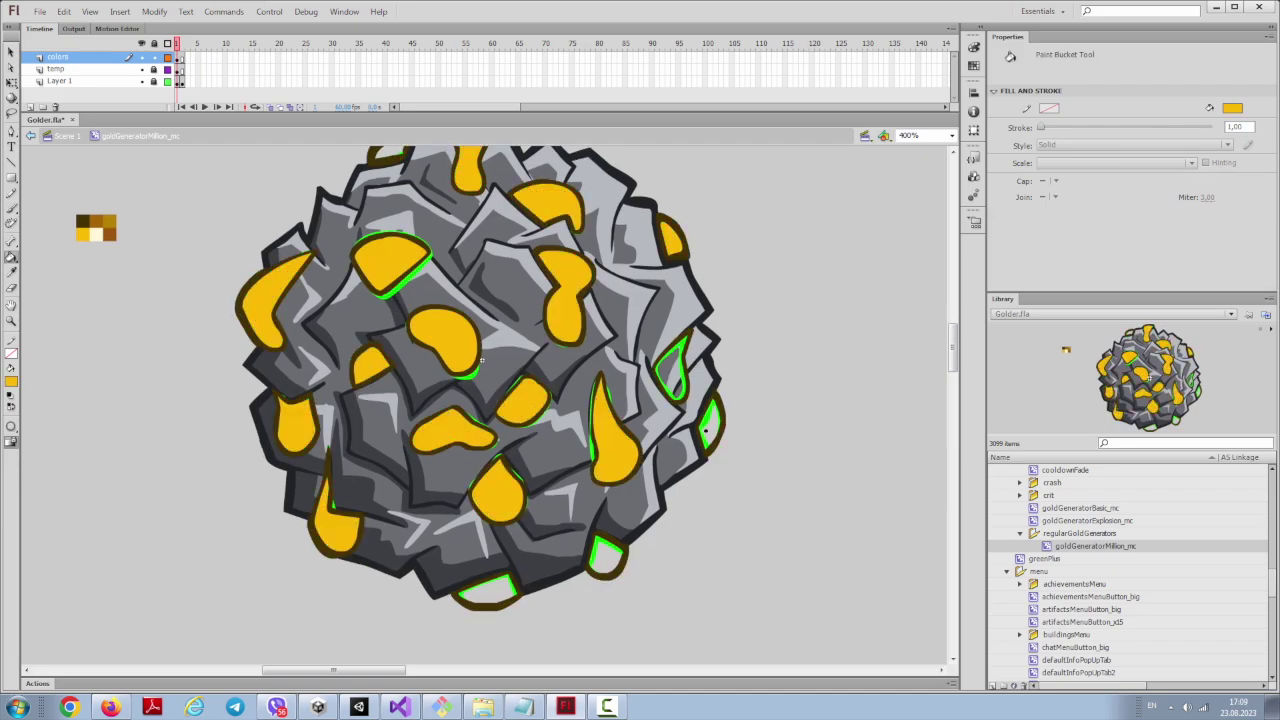
{"action": "key", "text": "b"}
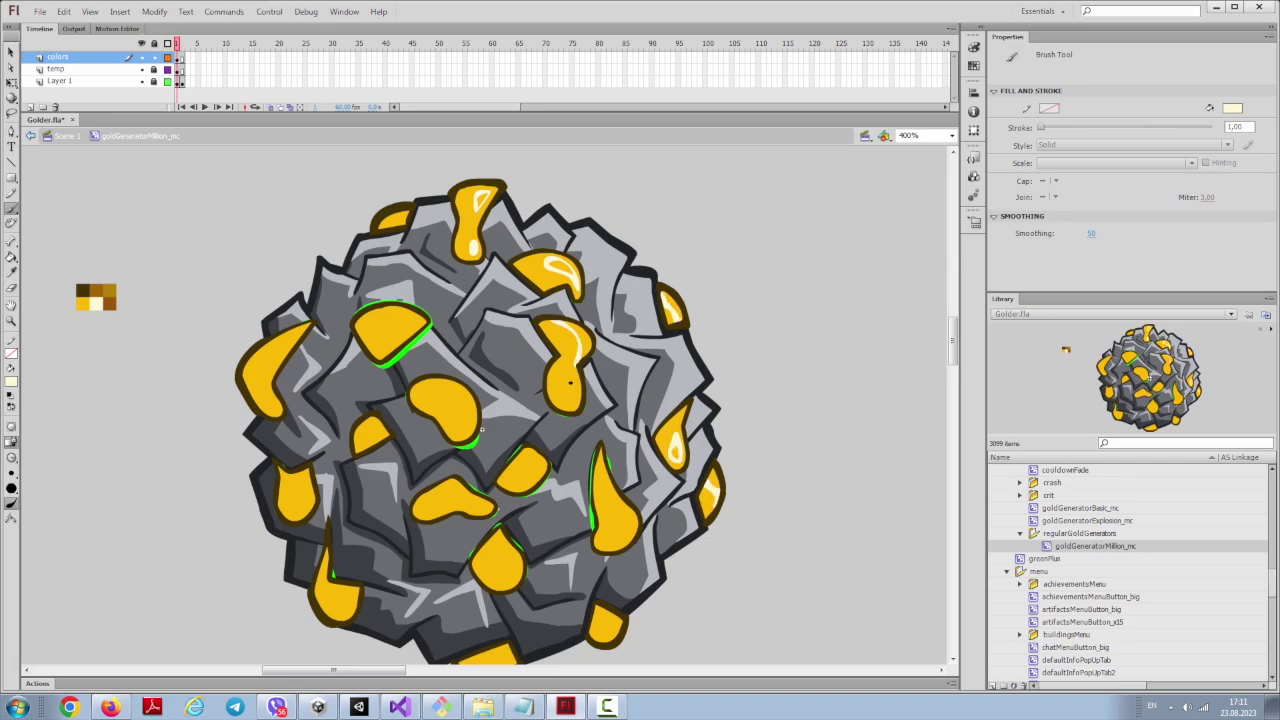
{"action": "left_click_drag", "start_coordinate": [479, 505], "coordinate": [433, 502]}
{"action": "scroll", "coordinate": [433, 502], "scroll_direction": "down", "scroll_amount": 2}
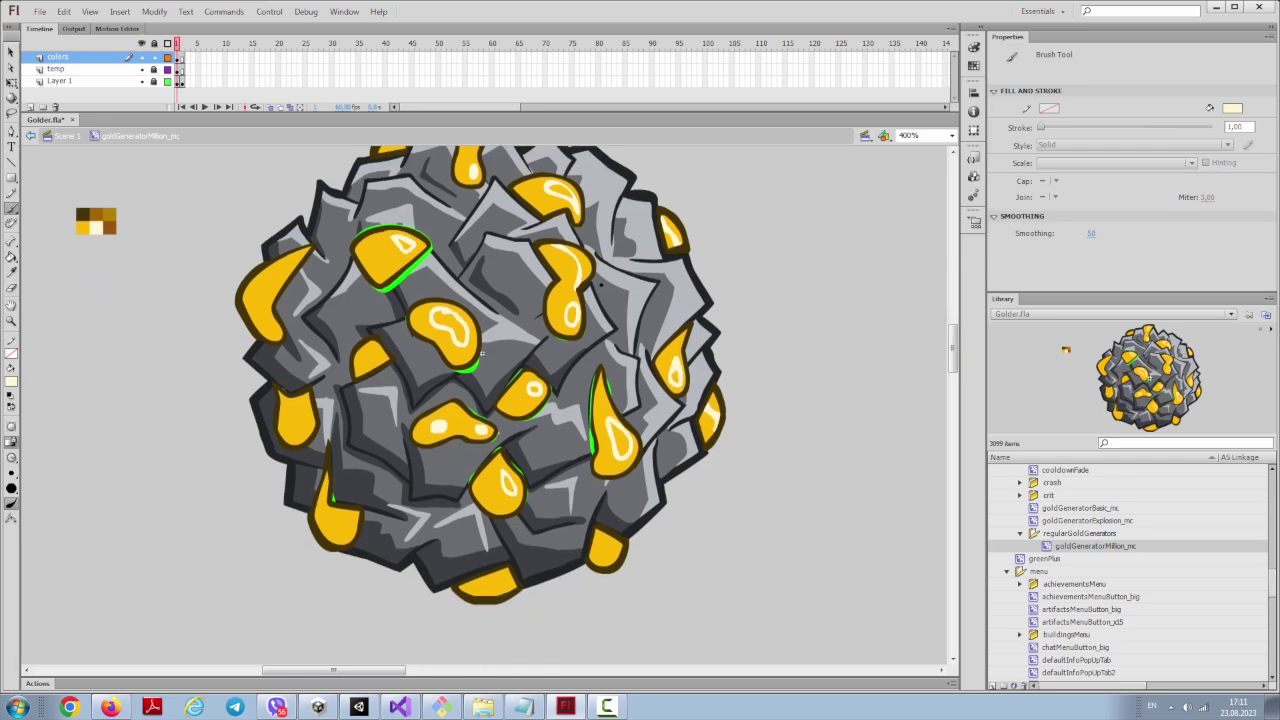
{"action": "key", "text": "k"}
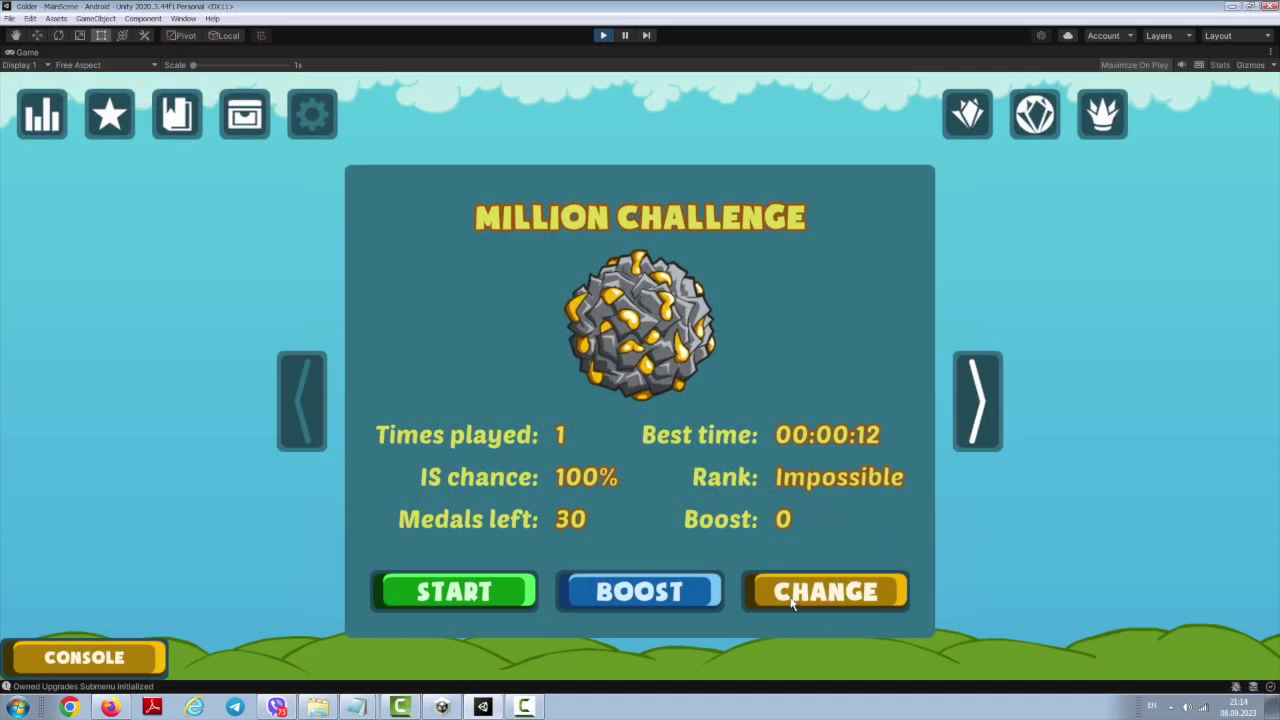
Step: Alternate twice between Billion and Trillion Challenges, checking the green and blue gem rocks
{"action": "left_click", "coordinate": [792, 598]}
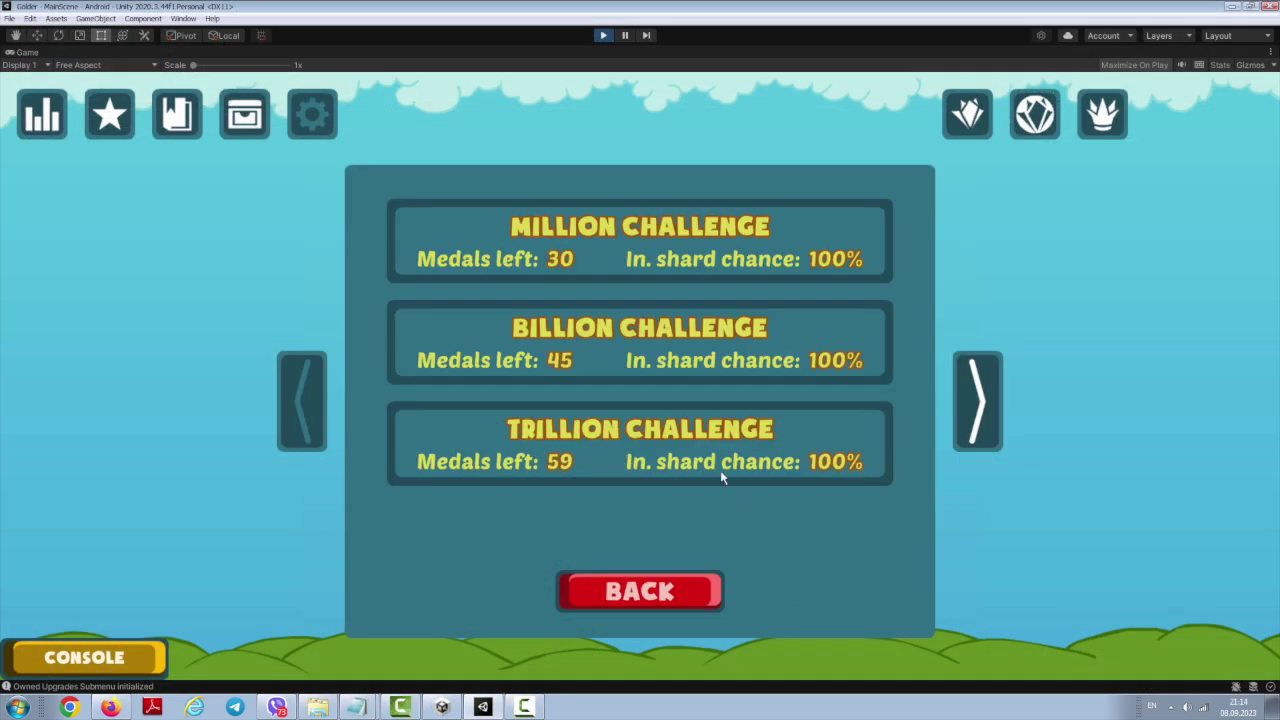
{"action": "left_click", "coordinate": [604, 336]}
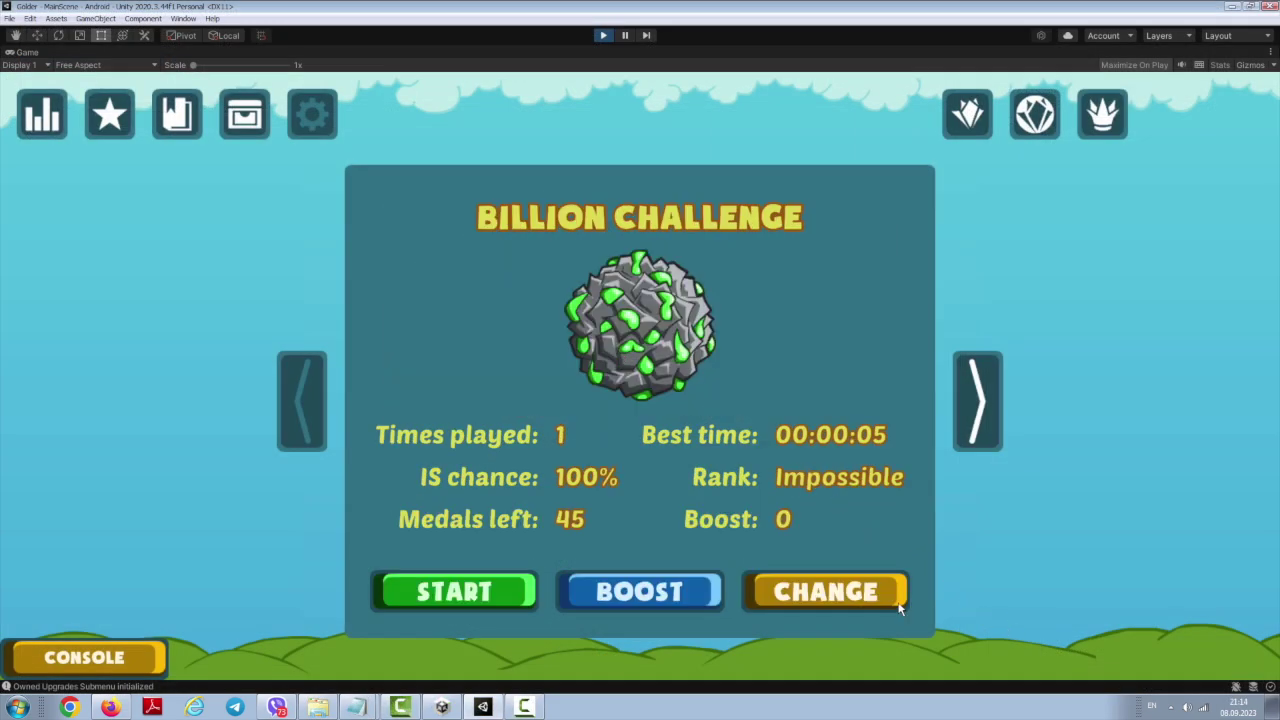
{"action": "left_click", "coordinate": [818, 592]}
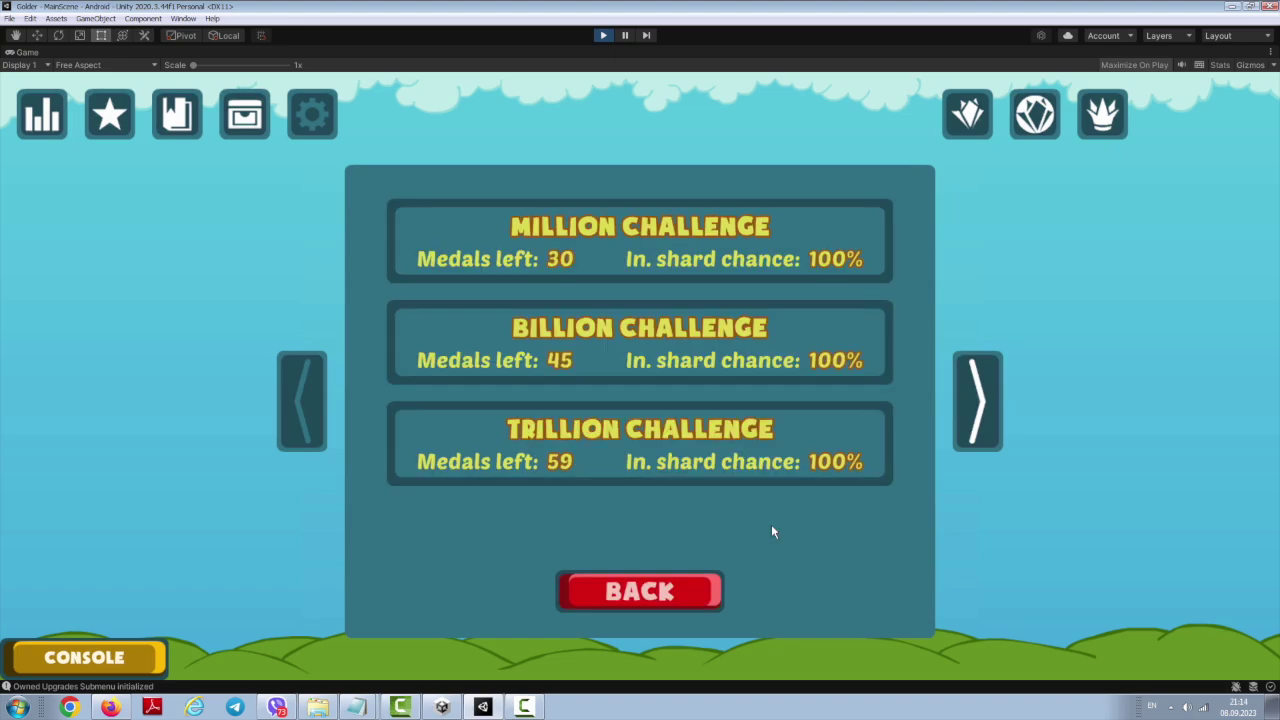
{"action": "left_click", "coordinate": [585, 450]}
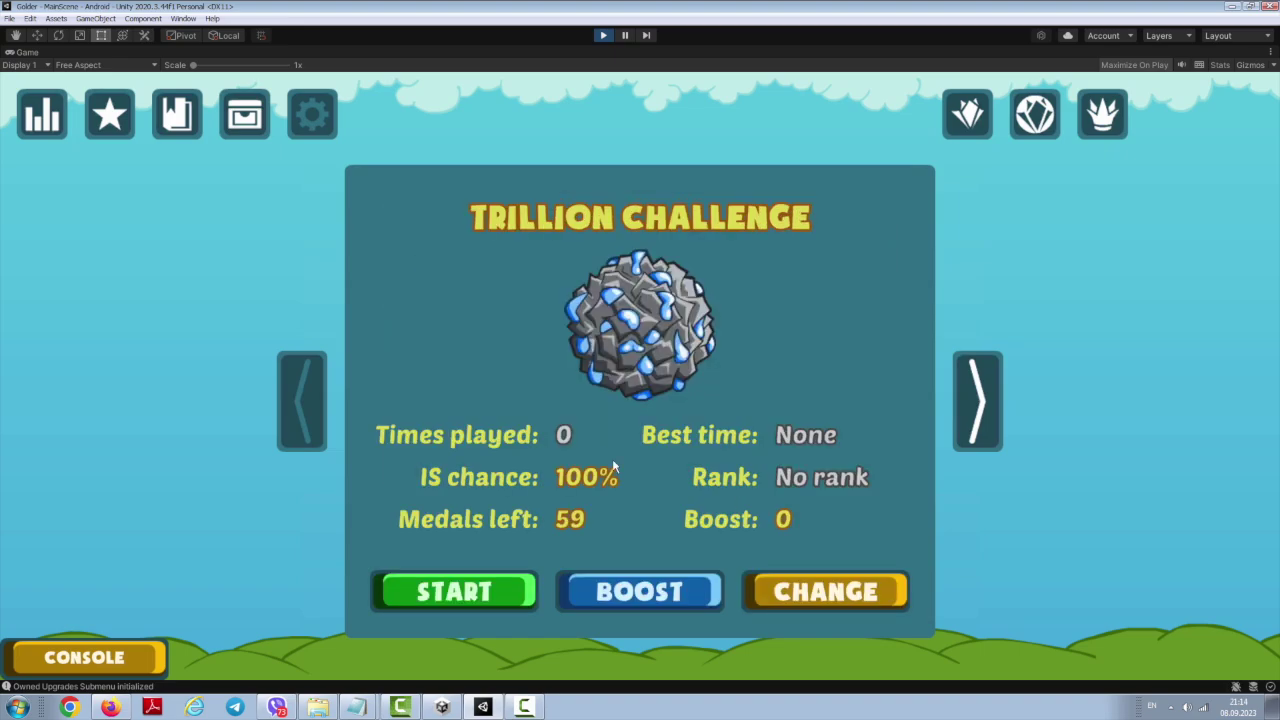
{"action": "left_click", "coordinate": [833, 594]}
{"action": "left_click", "coordinate": [800, 345]}
{"action": "left_click", "coordinate": [830, 594]}
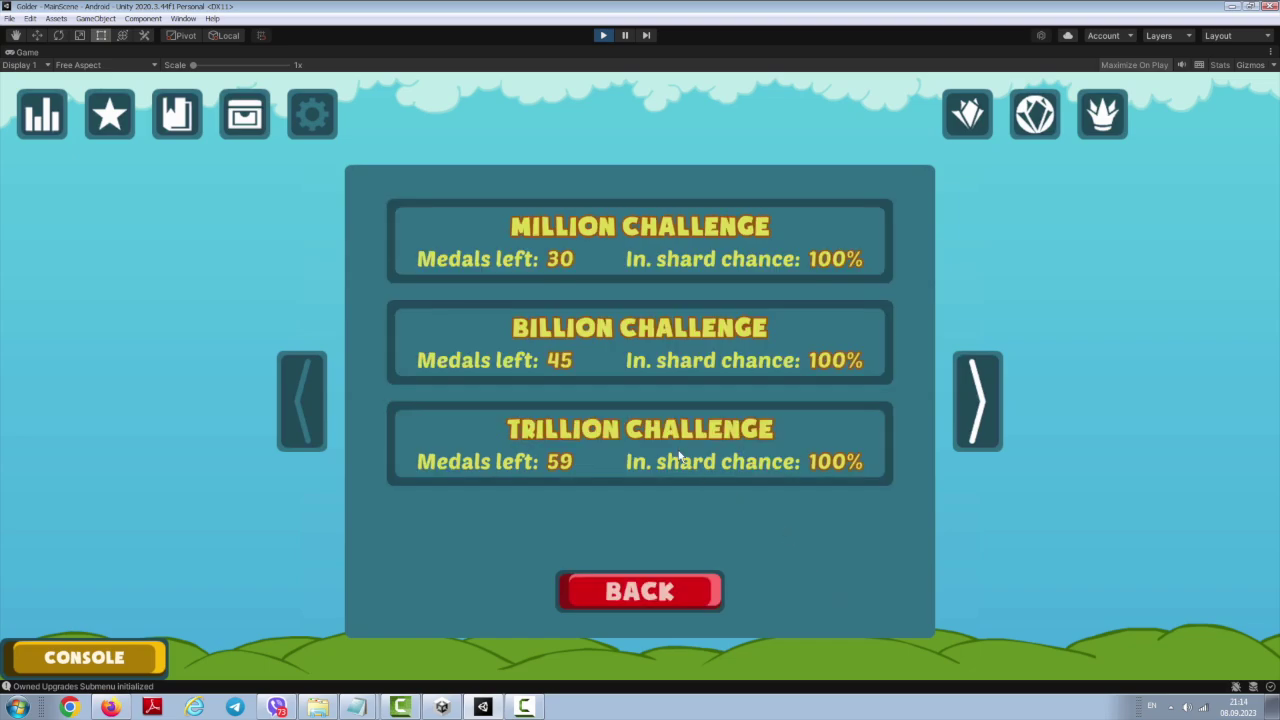
{"action": "left_click", "coordinate": [650, 438]}
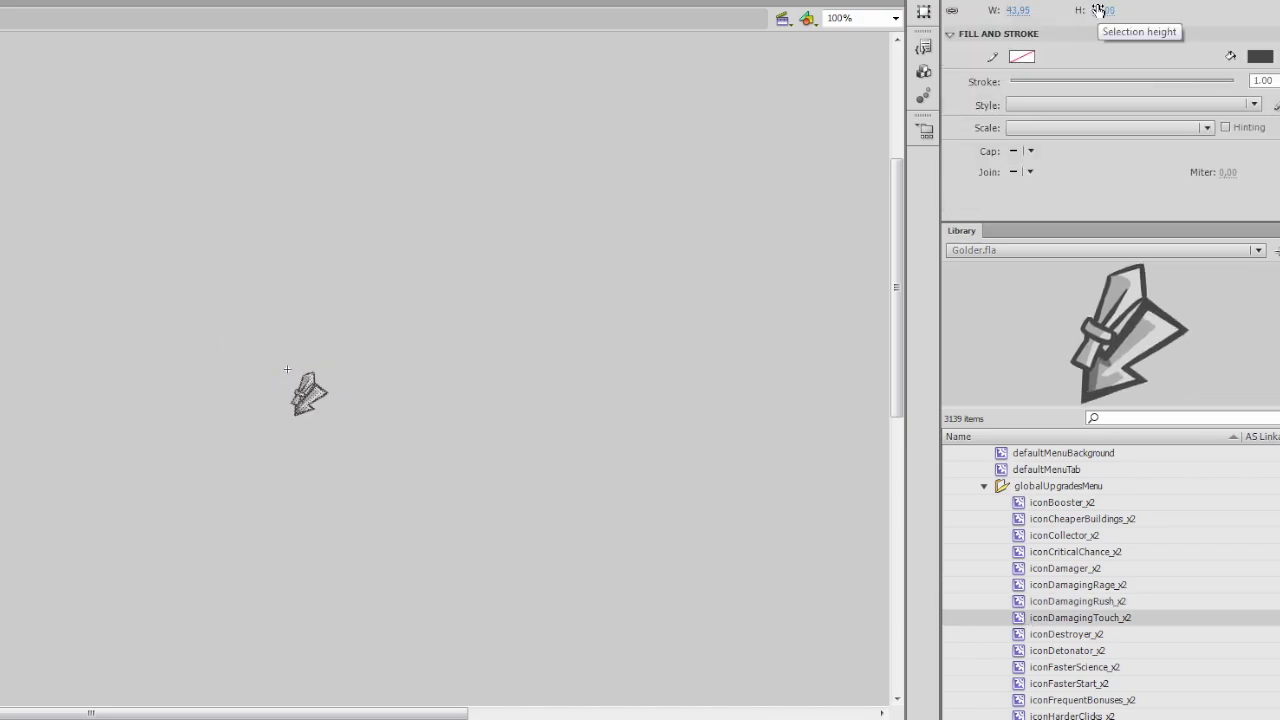
Step: Step down the library to iconDetonator_x2 and select the grenade icon on the stage
{"action": "key", "text": "Down"}
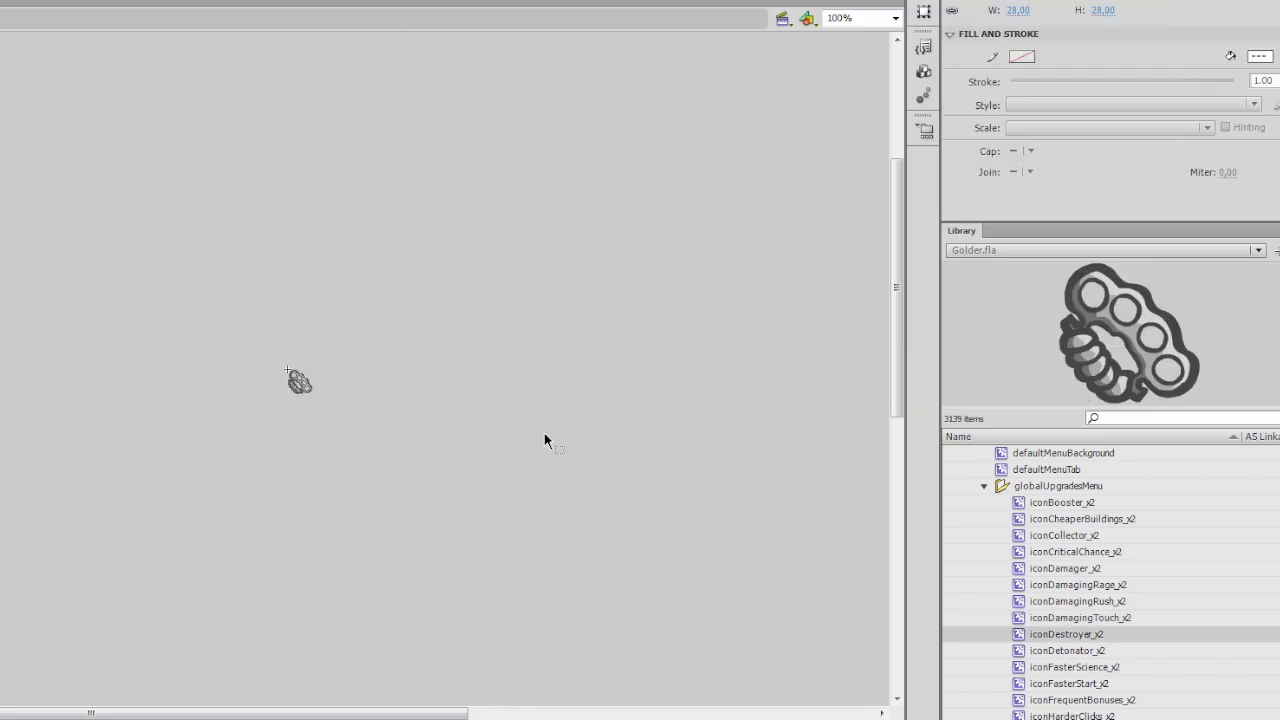
{"action": "key", "text": "Down"}
{"action": "left_click", "coordinate": [287, 370]}
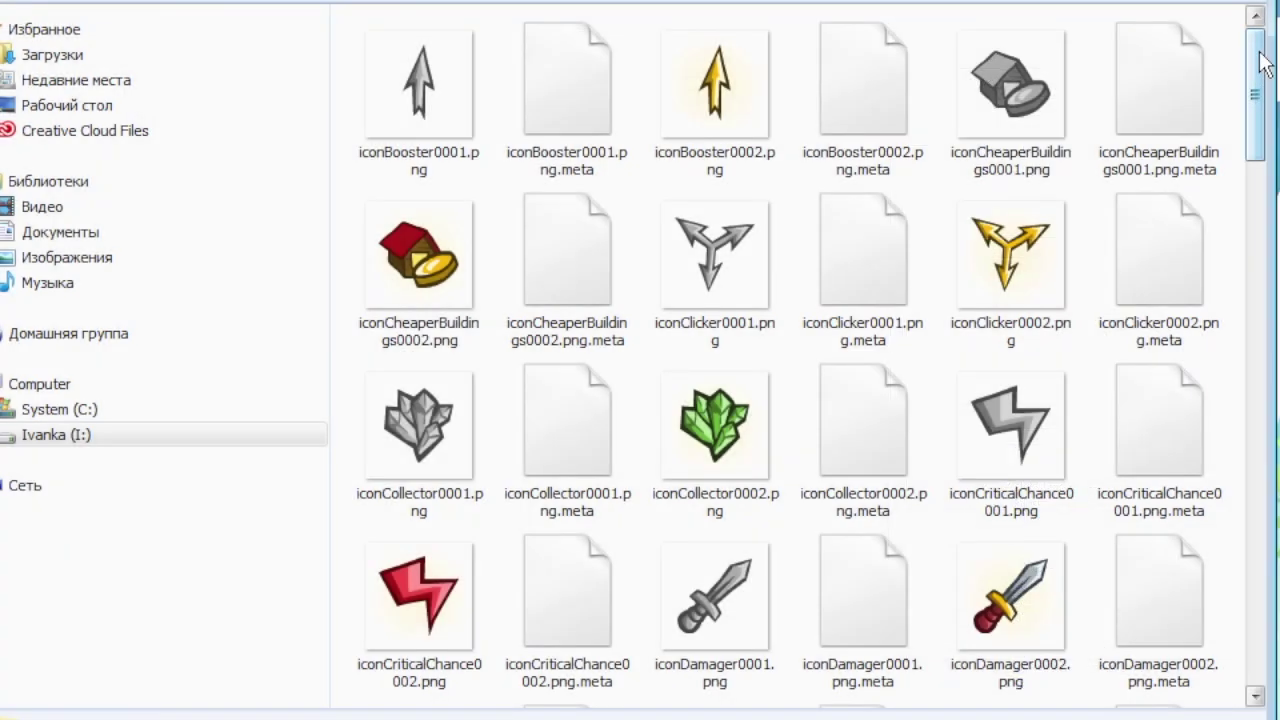
Step: Scroll through the exported upgrade icon PNGs in the GlobalSkillsIcons folder
{"action": "left_click_drag", "start_coordinate": [1264, 62], "coordinate": [1274, 620]}
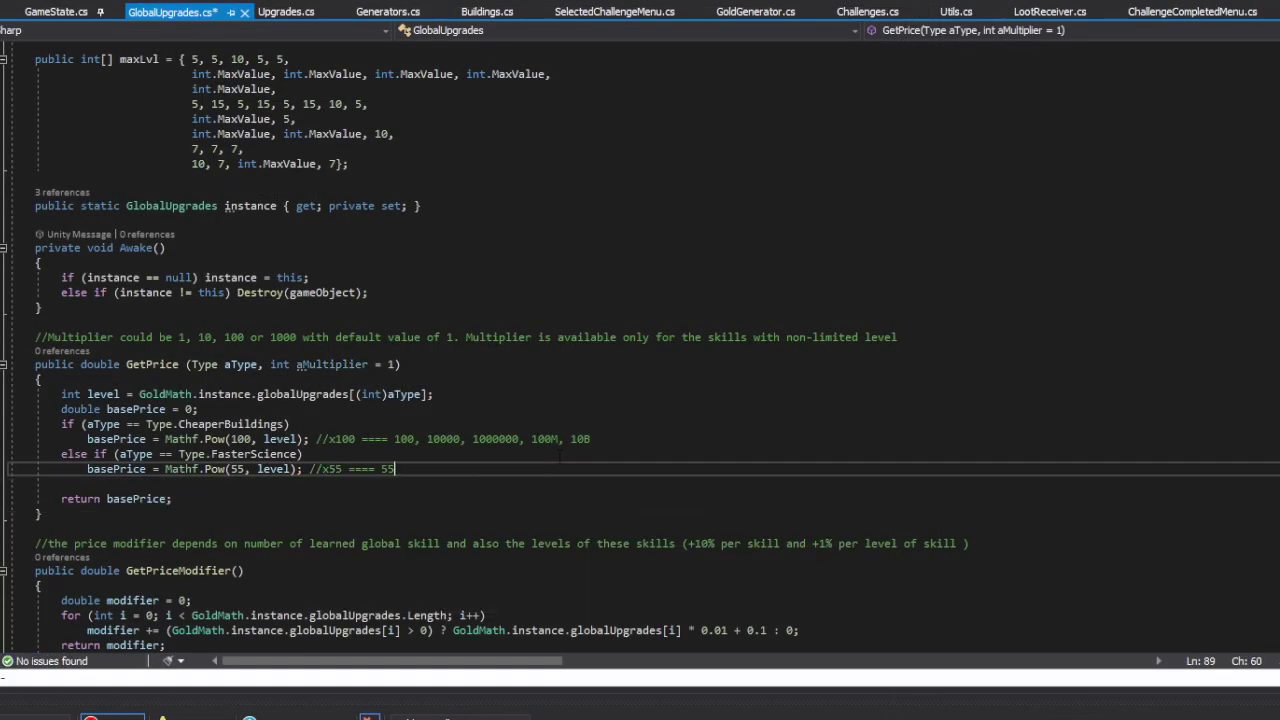
Step: Add a HarderClicks/FrequentBonuses branch to GetPrice priced at Mathf.Pow(level, 7)
{"action": "type", "text": "5"}
{"action": "key", "text": "Return"}
{"action": "type", "text": "else if (aType == Type.HarderClicks || aType == Type.FrequentBonuses)"}
{"action": "key", "text": "BackSpace"}
{"action": "key", "text": "BackSpace"}
{"action": "key", "text": "Return"}
{"action": "type", "text": "basePrice = Mathf.Pow(level, 7); //n7 ===="}
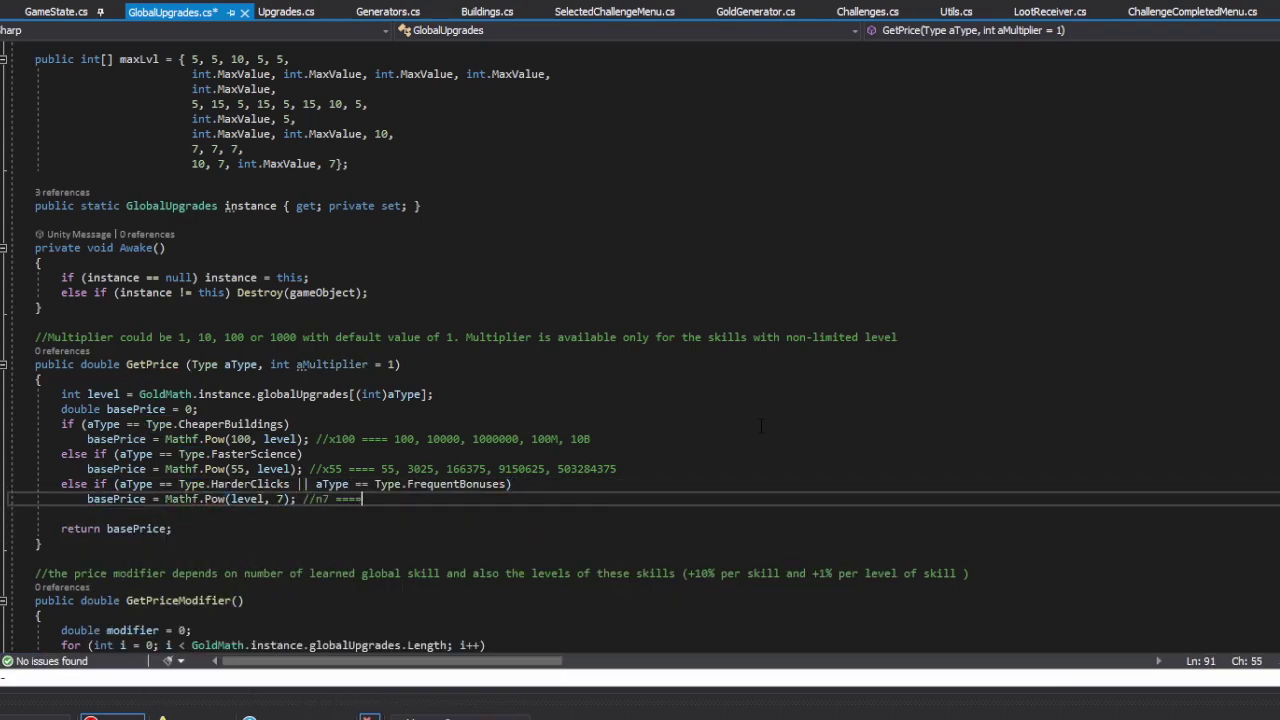
Step: Start a Refresh else-if branch with a Mathf.Pow(level, 9) price line
{"action": "key", "text": "Return"}
{"action": "type", "text": "else if (aType == Type.Refresh \""}
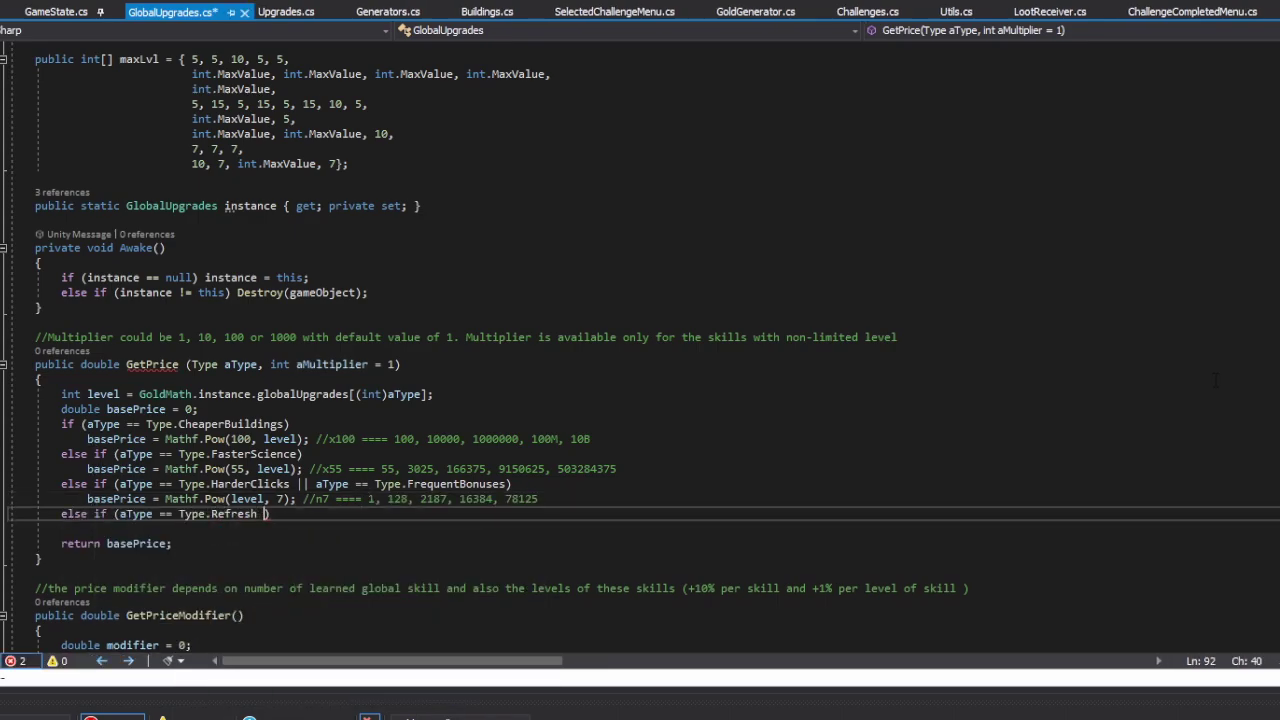
{"action": "type", "text": ".Destroyer)"}
{"action": "key", "text": "Return"}
{"action": "type", "text": "basePrice = Mathf.Pow(level, 9); //n9 ==== 1, 512, 19683, 262144"}
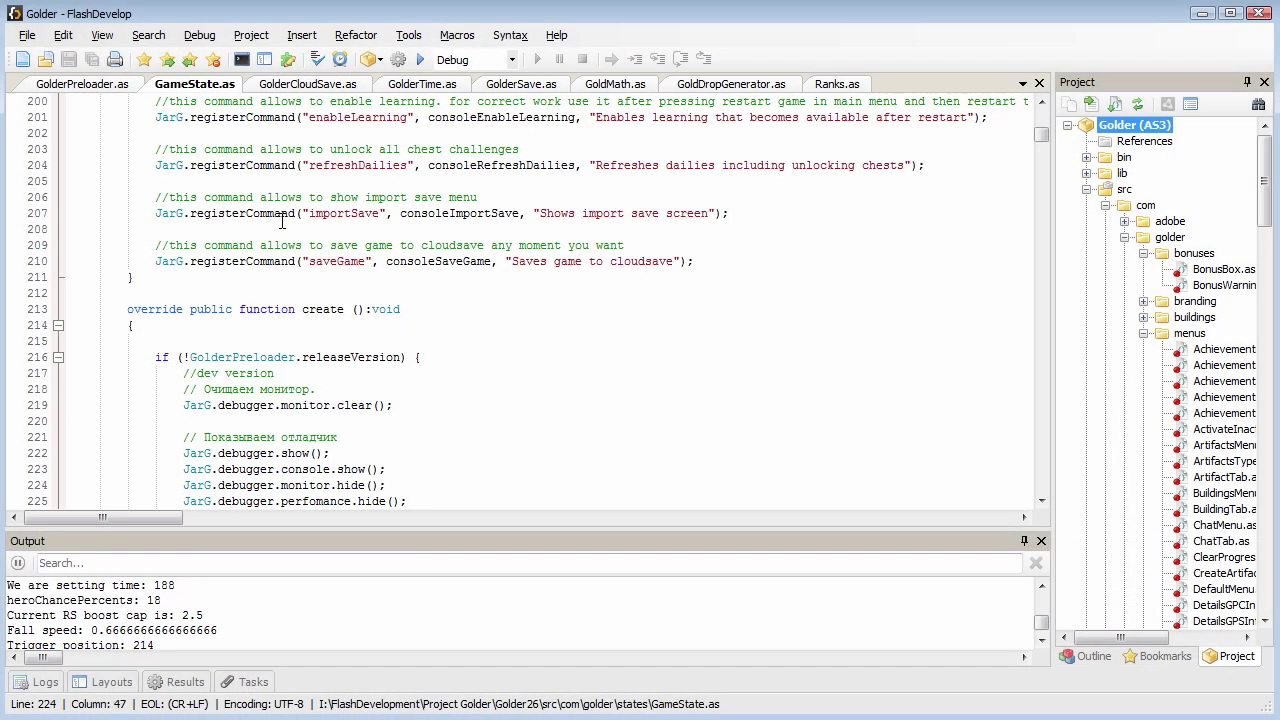
Step: Browse the GolderPreloader.as and GolderCloudSave.as sources in FlashDevelop
{"action": "scroll", "coordinate": [418, 250], "scroll_direction": "up", "scroll_amount": 12}
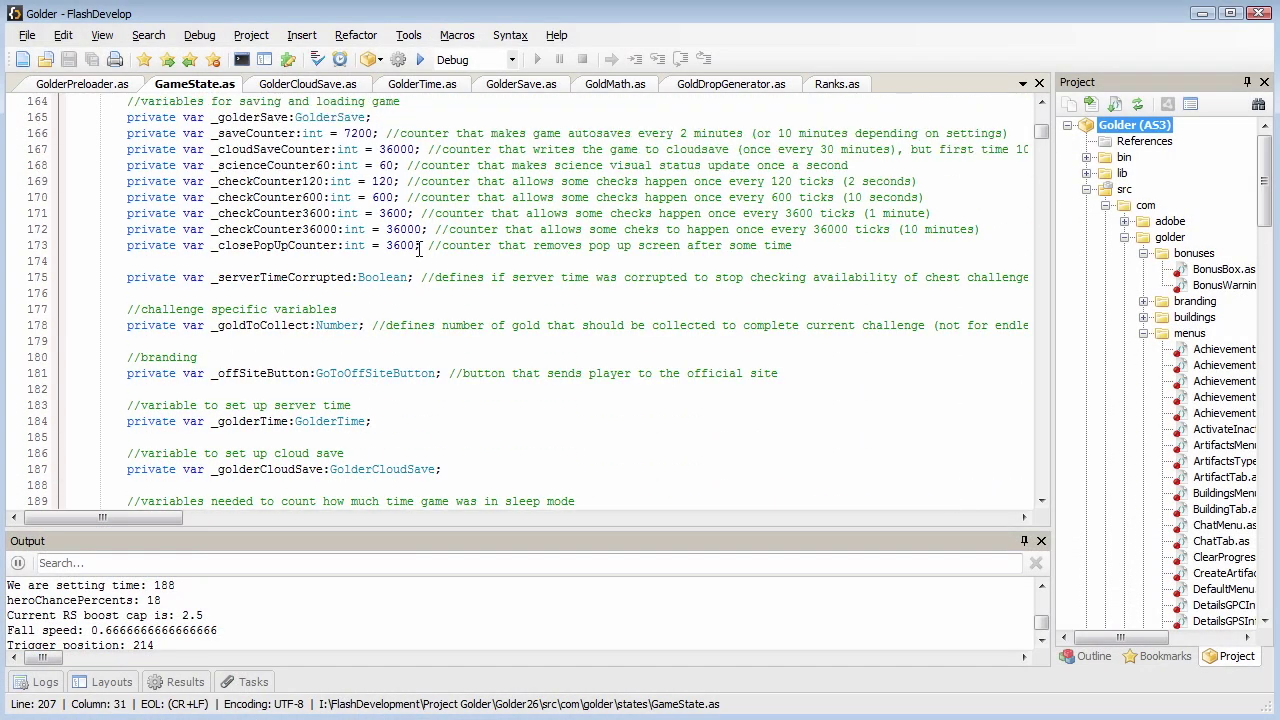
{"action": "scroll", "coordinate": [418, 250], "scroll_direction": "up", "scroll_amount": 1}
{"action": "left_click", "coordinate": [77, 85]}
{"action": "scroll", "coordinate": [474, 243], "scroll_direction": "down", "scroll_amount": 7}
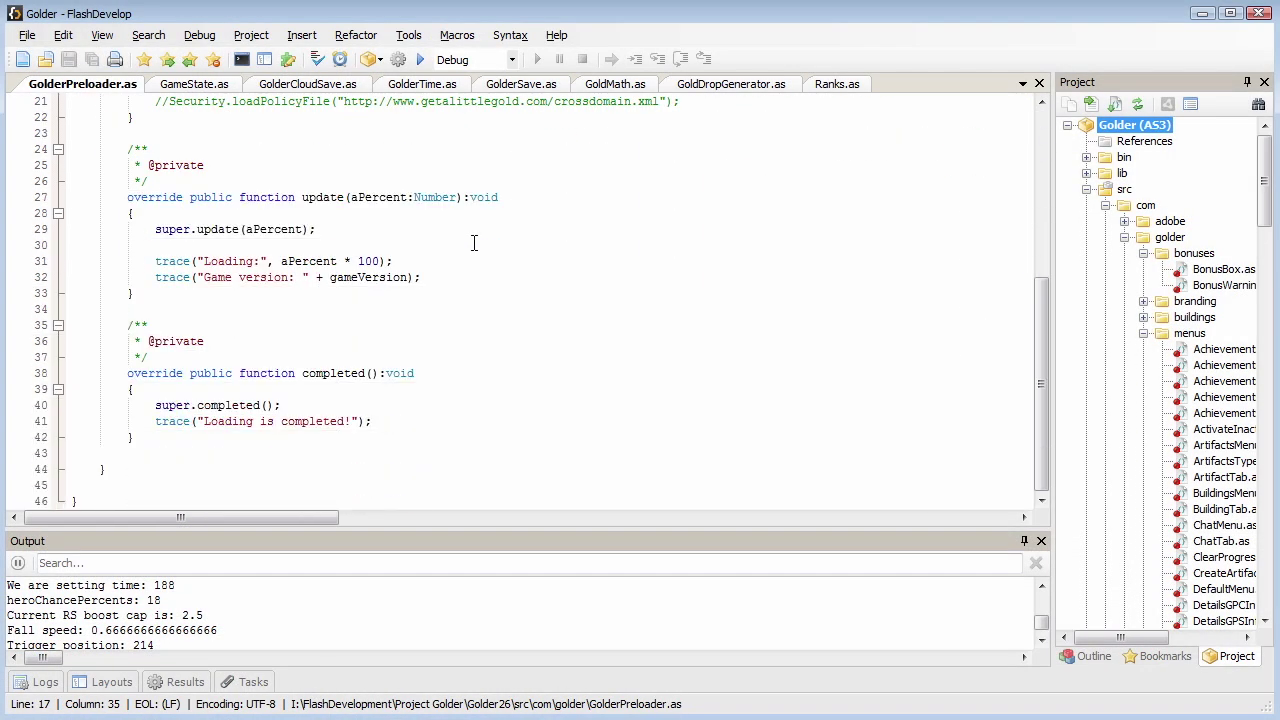
{"action": "left_click", "coordinate": [318, 86]}
{"action": "scroll", "coordinate": [497, 341], "scroll_direction": "down", "scroll_amount": 11}
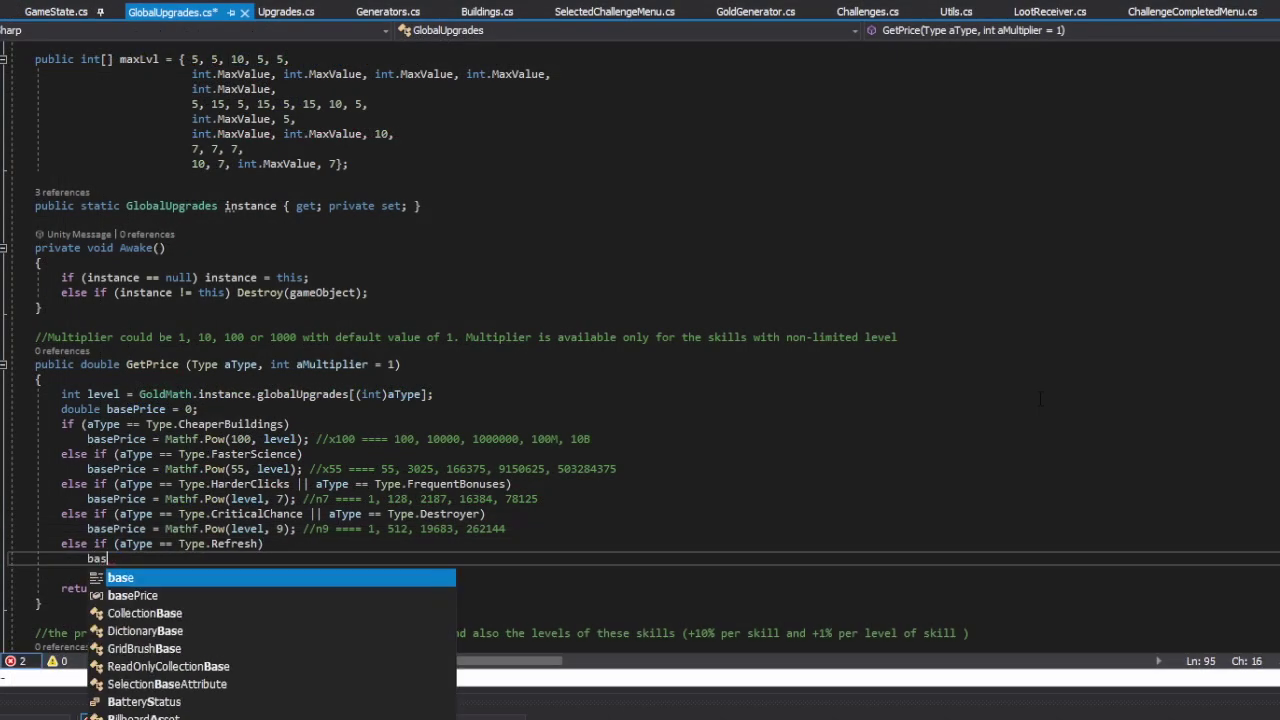
Step: Price Refresh at Mathf.Pow(77, level) with its price-table comment, and count levels from one
{"action": "type", "text": "ePrice = Mathf.Pow"}
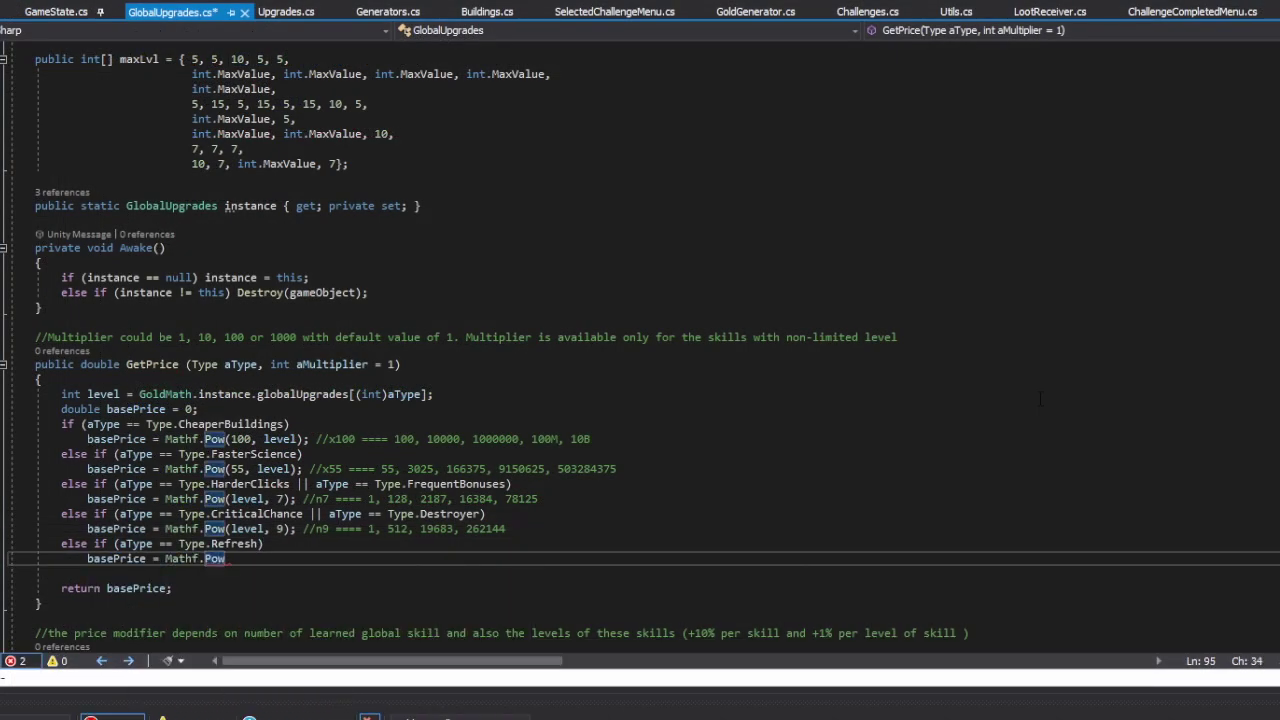
{"action": "type", "text": "(77, level); //x77 ==== 77, 5929, 456533, 35153041, 2706784157"}
{"action": "key", "text": "Return"}
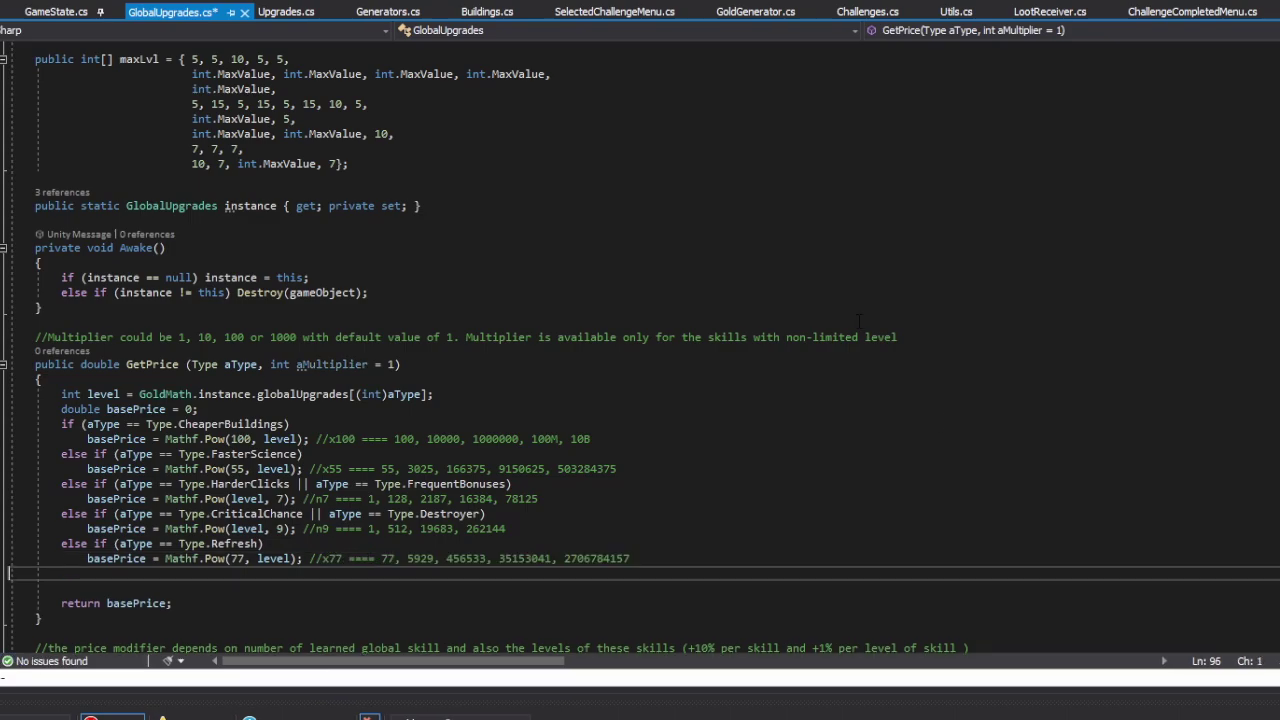
{"action": "left_click", "coordinate": [428, 394]}
{"action": "key", "text": "ctrl+minus"}
Step: Add a Rusher/Toucher/Rager/Timer branch priced at Mathf.Pow(level, 10) with its price comment
{"action": "type", "text": "else if (aType == Type.Producer || "}
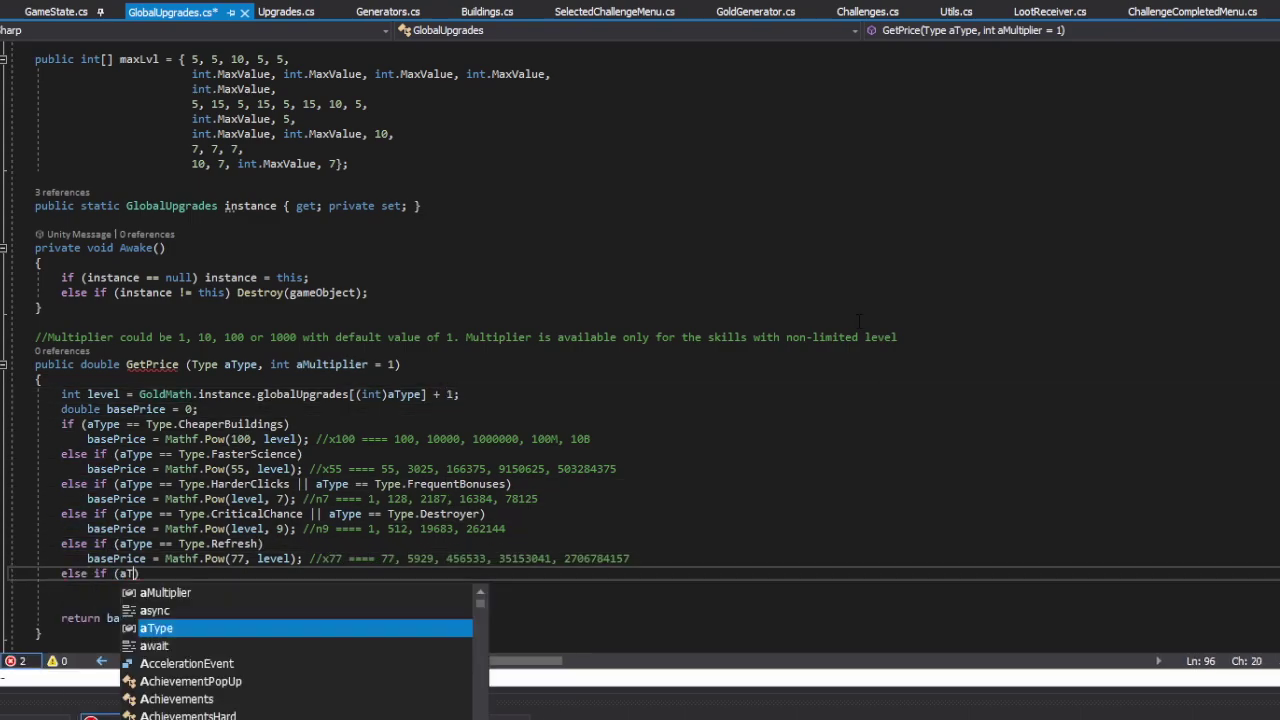
{"action": "type", "text": "aType == Clic"}
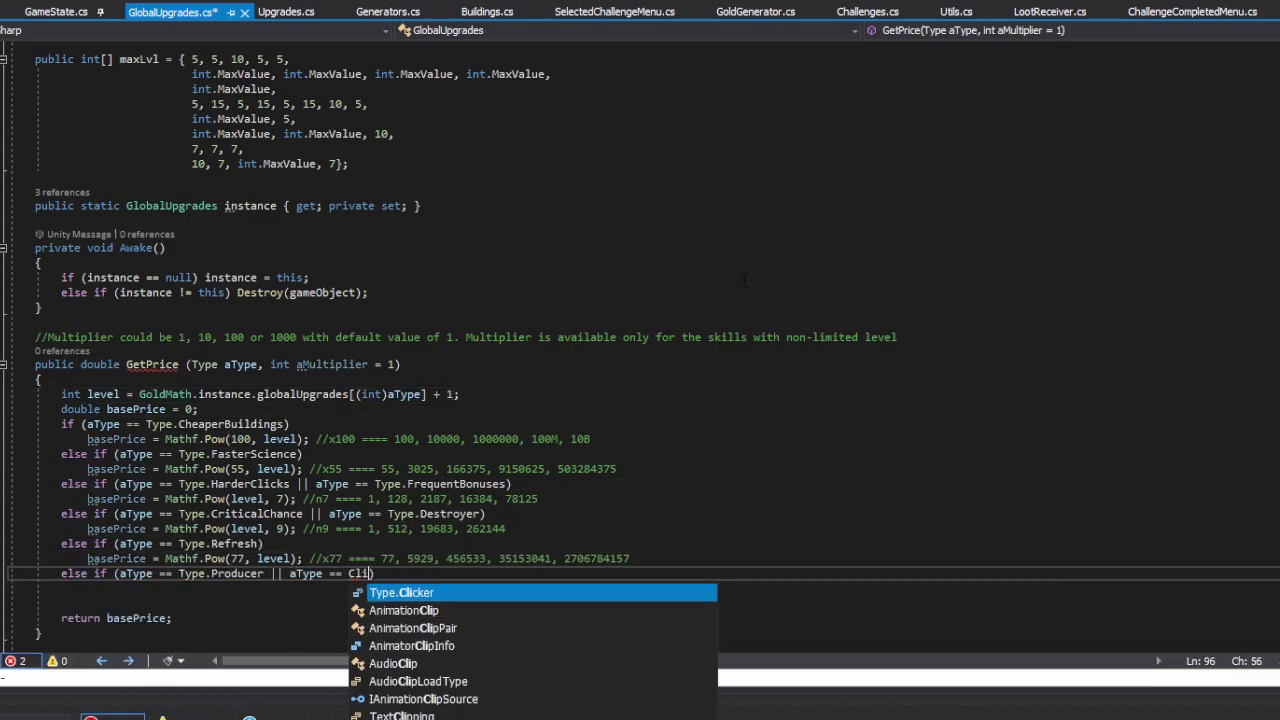
{"action": "type", "text": "ker"}
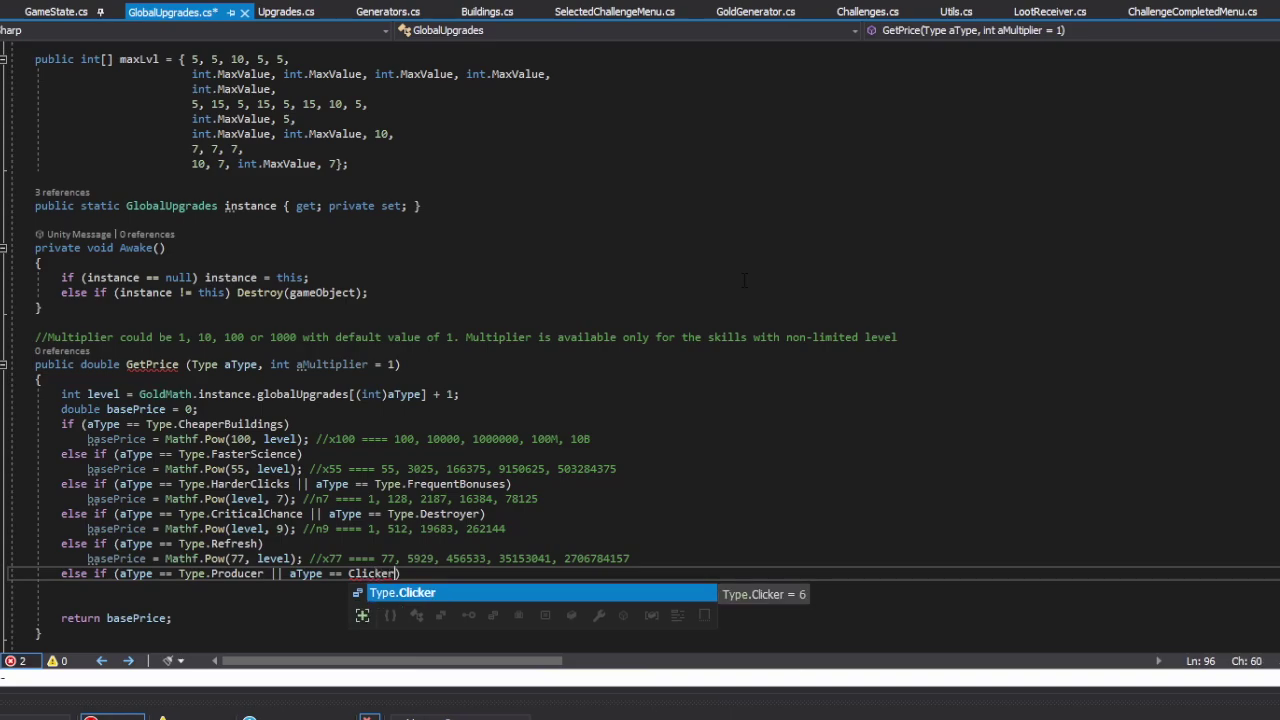
{"action": "key", "text": "ctrl+z"}
{"action": "key", "text": "ctrl+z"}
{"action": "key", "text": "ctrl+z"}
{"action": "key", "text": "ctrl+z"}
{"action": "type", "text": "aType == Type.Rusher || aType == Type.Toucher"}
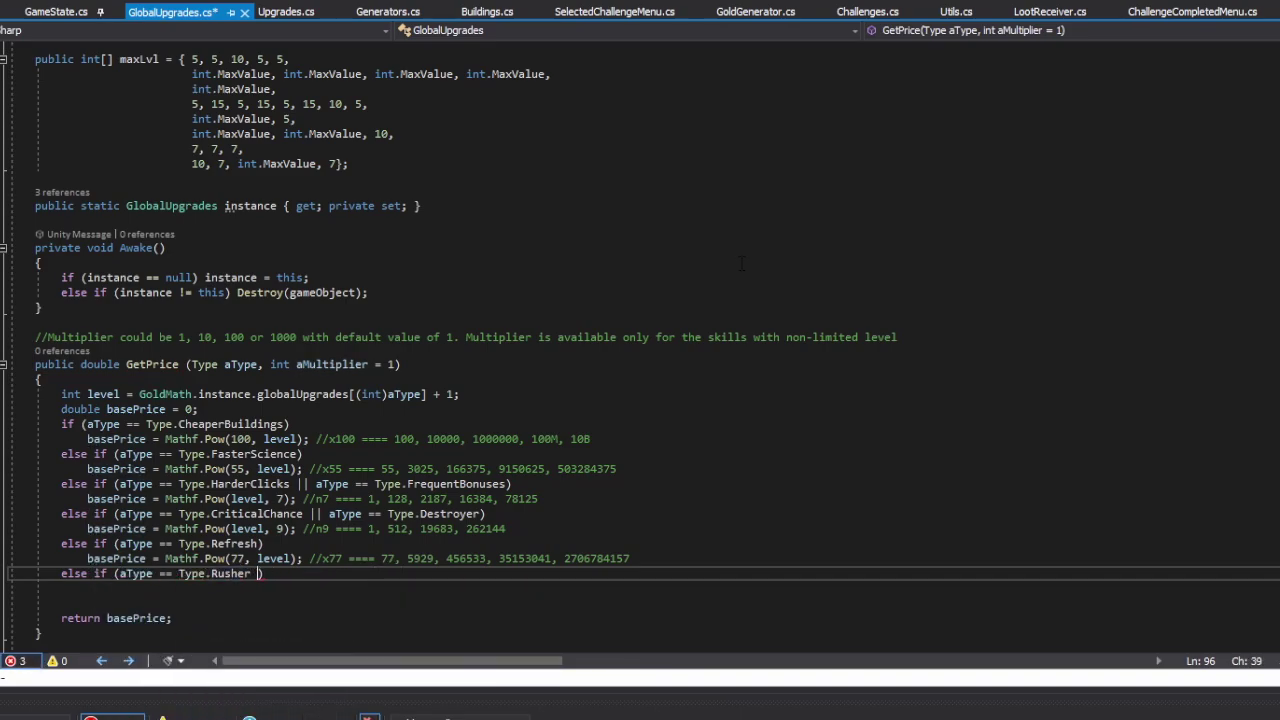
{"action": "type", "text": " || aType == Type.Rager || aType == "}
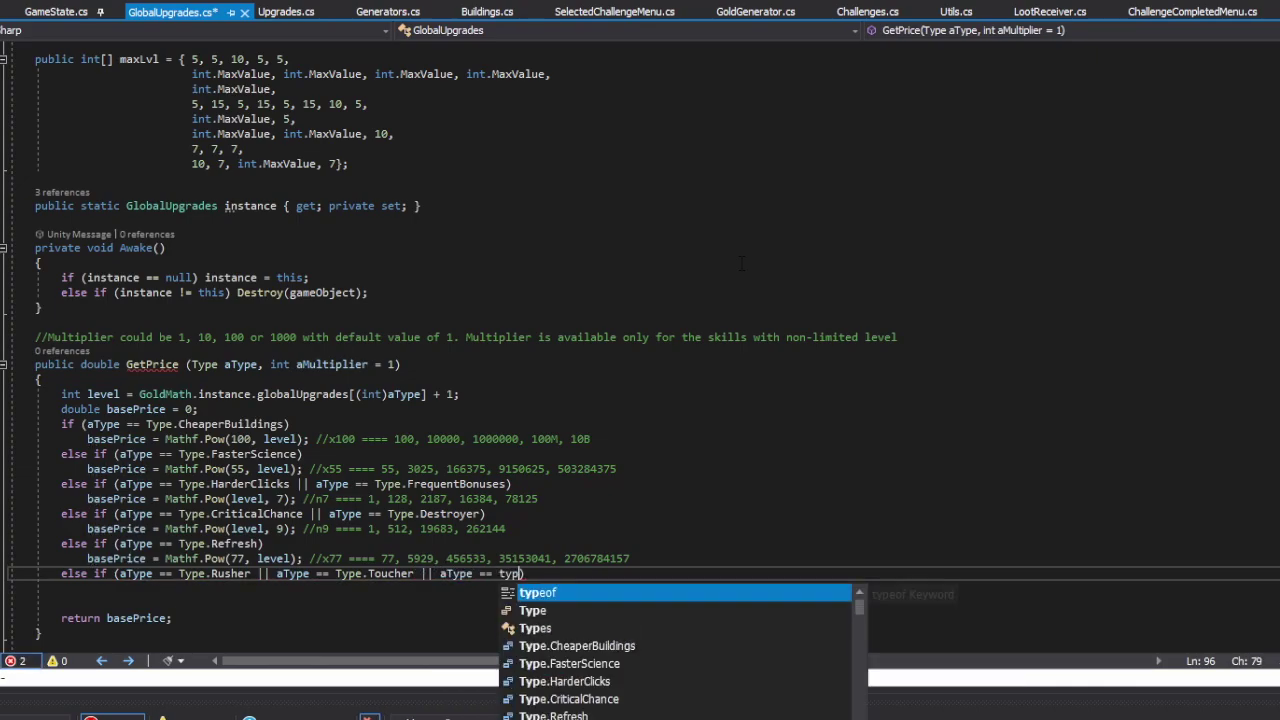
{"action": "type", "text": "Type.Timer"}
{"action": "key", "text": "End"}
{"action": "key", "text": "Return"}
{"action": "type", "text": "b"}
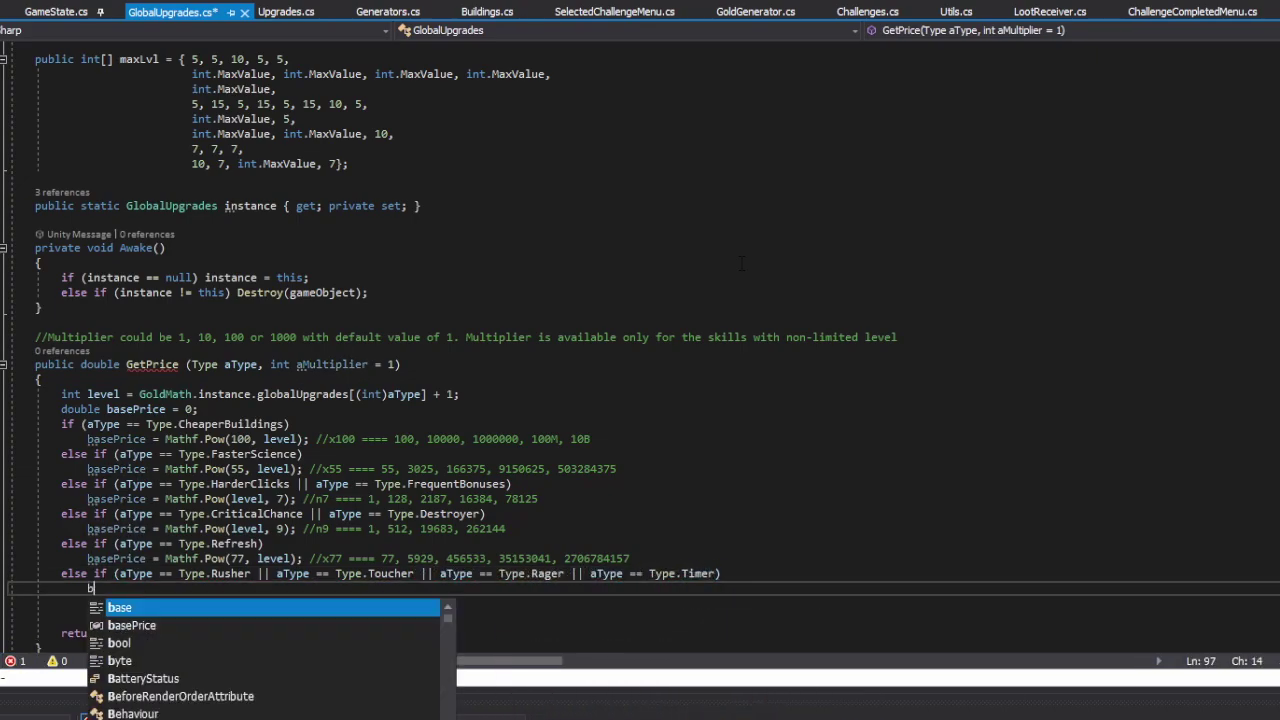
{"action": "type", "text": "asePrice == Mathf.Pow()"}
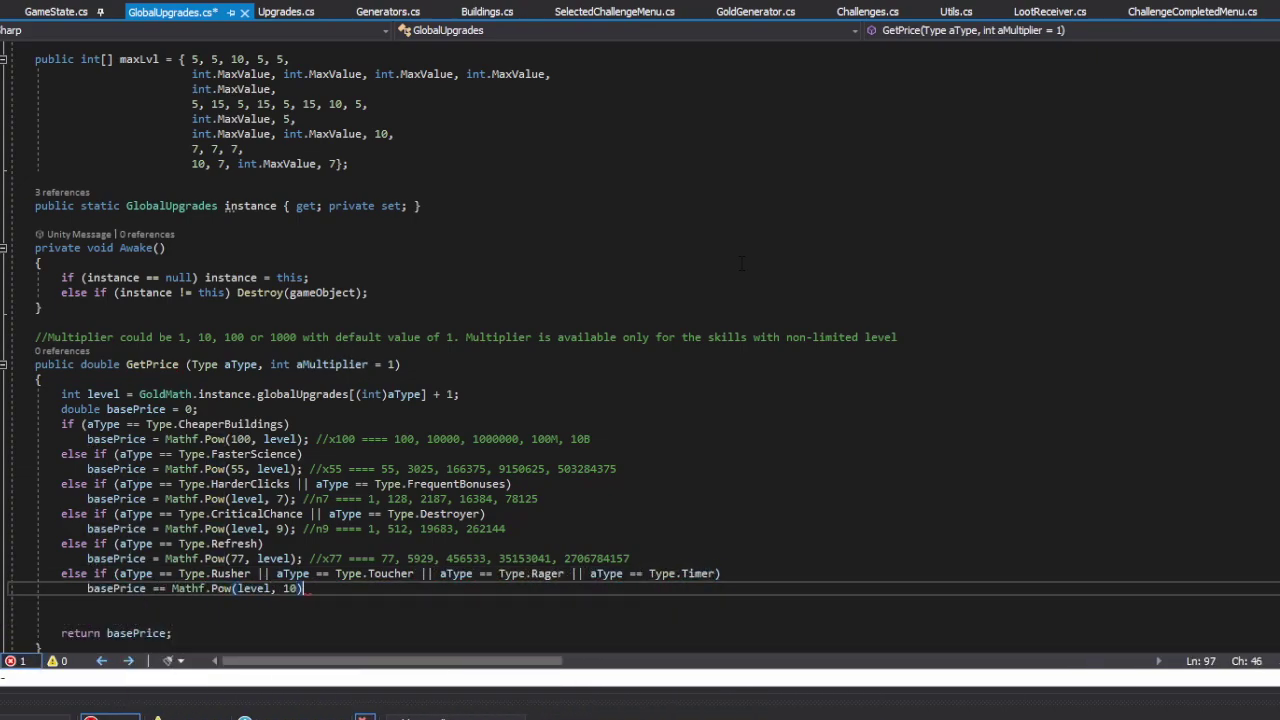
{"action": "type", "text": "; //n10 ==== 1, 1024, 59049, 1048576, 9765625"}
{"action": "key", "text": "Return"}
{"action": "type", "text": "e"}
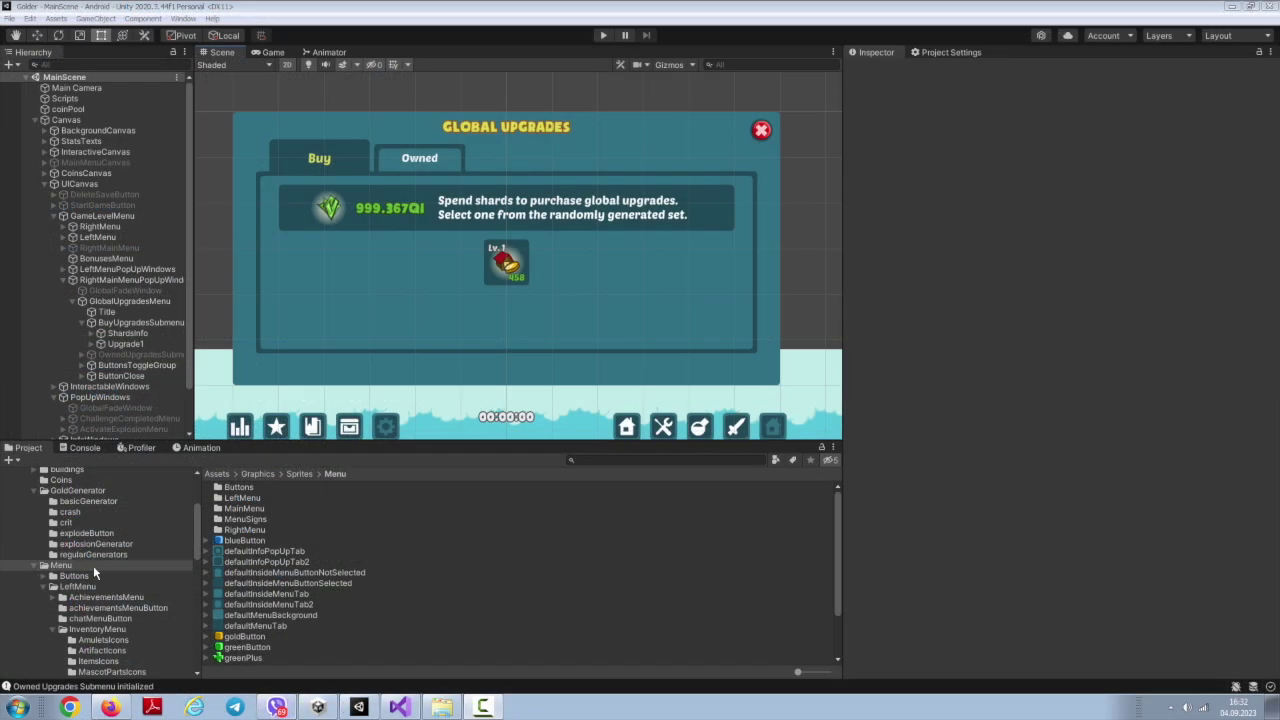
Step: Create a BuyGlobalUpgradeTab C# script in the GlobalUpgradesMenu scripts folder, then select Upgrade1
{"action": "scroll", "coordinate": [103, 590], "scroll_direction": "down", "scroll_amount": 3}
{"action": "left_click", "coordinate": [76, 642]}
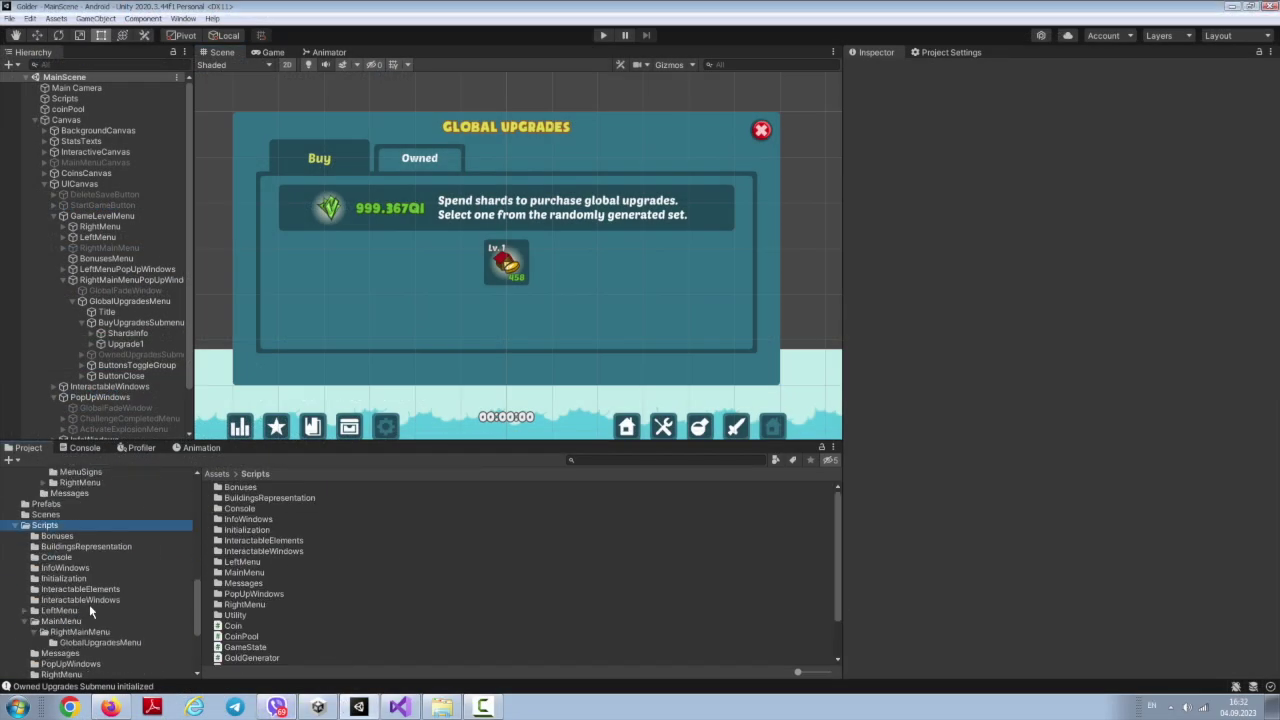
{"action": "scroll", "coordinate": [100, 638], "scroll_direction": "down", "scroll_amount": 2}
{"action": "left_click", "coordinate": [90, 602]}
{"action": "right_click", "coordinate": [280, 586]}
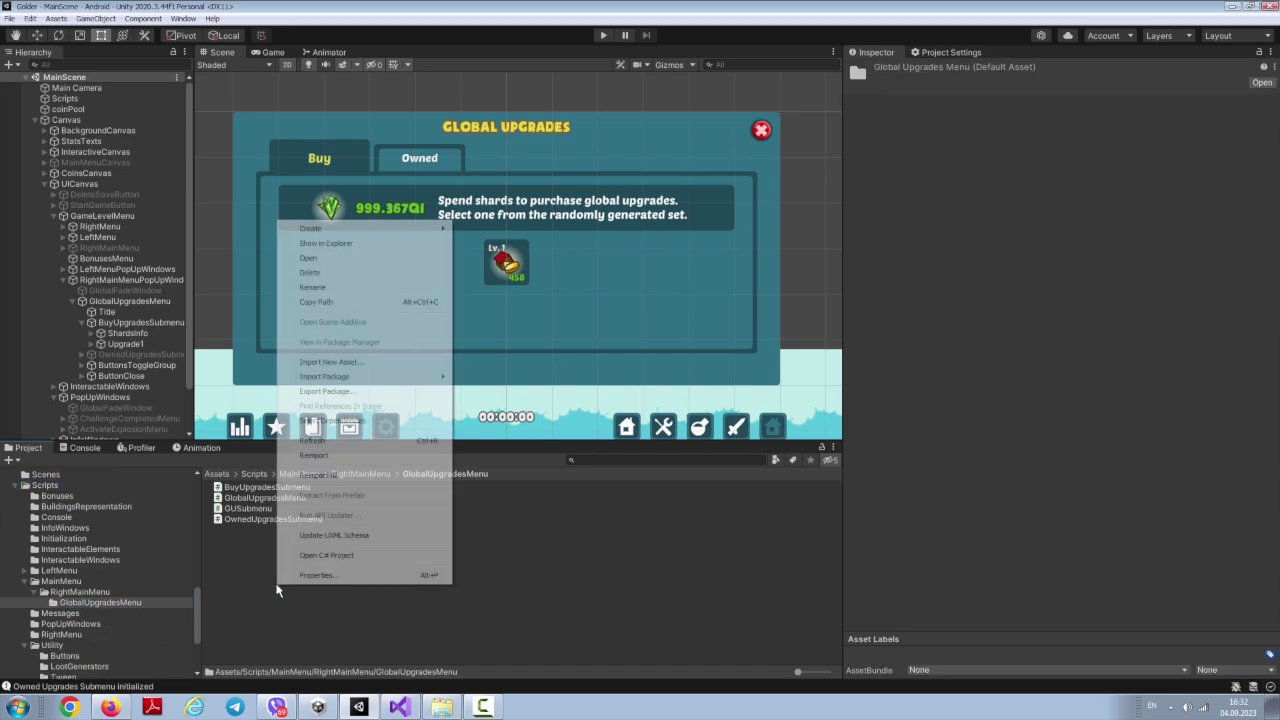
{"action": "mouse_move", "coordinate": [360, 229]}
{"action": "left_click", "coordinate": [177, 195]}
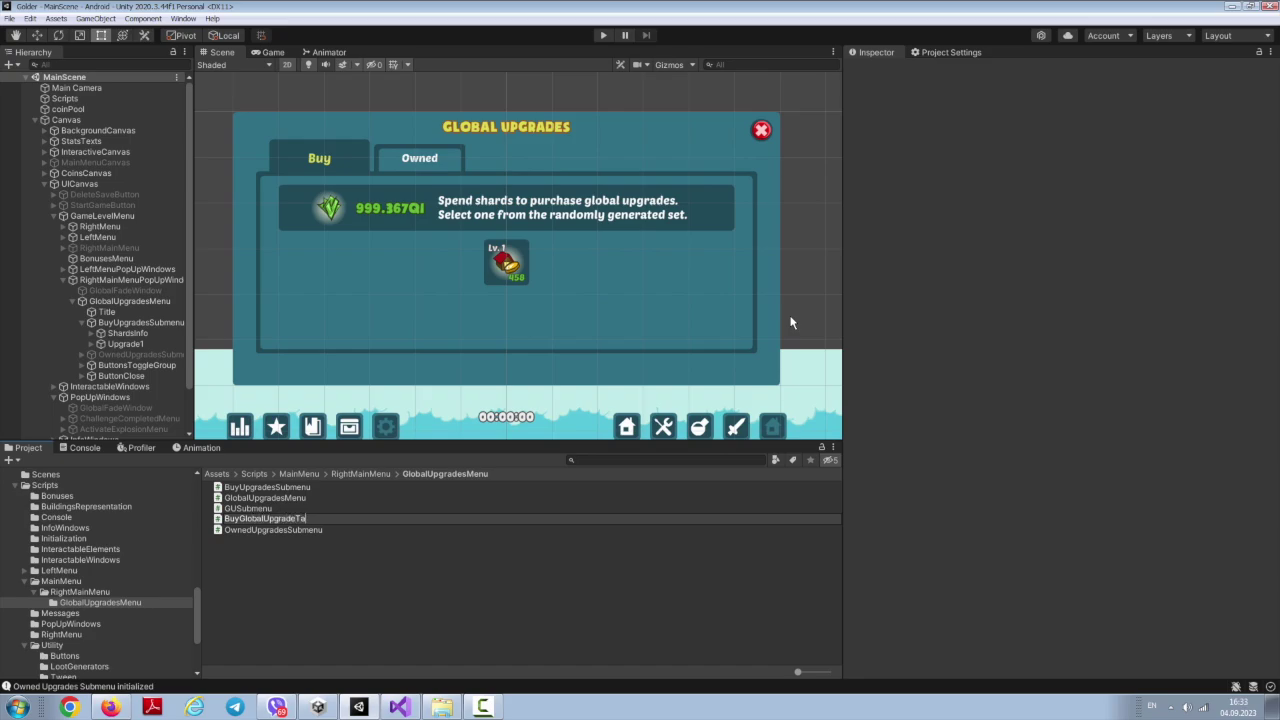
{"action": "type", "text": "BuyGlobalUpgradeTab"}
{"action": "key", "text": "Return"}
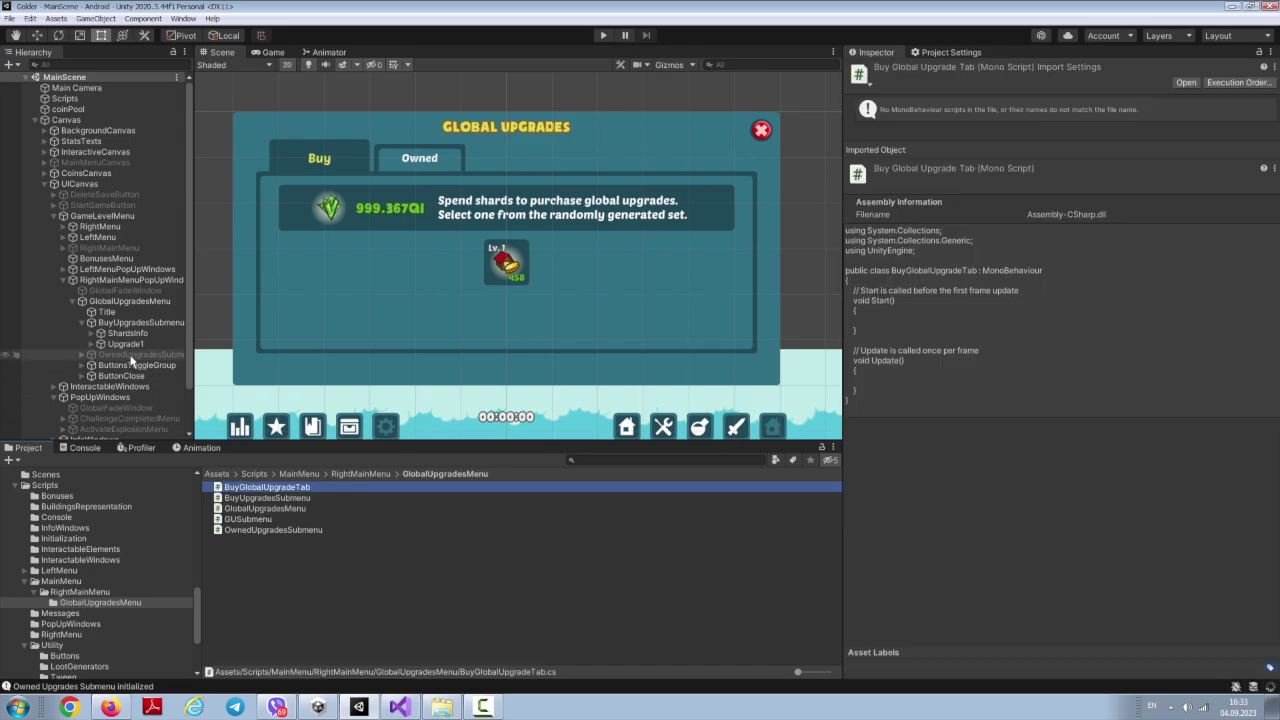
{"action": "left_click", "coordinate": [122, 344]}
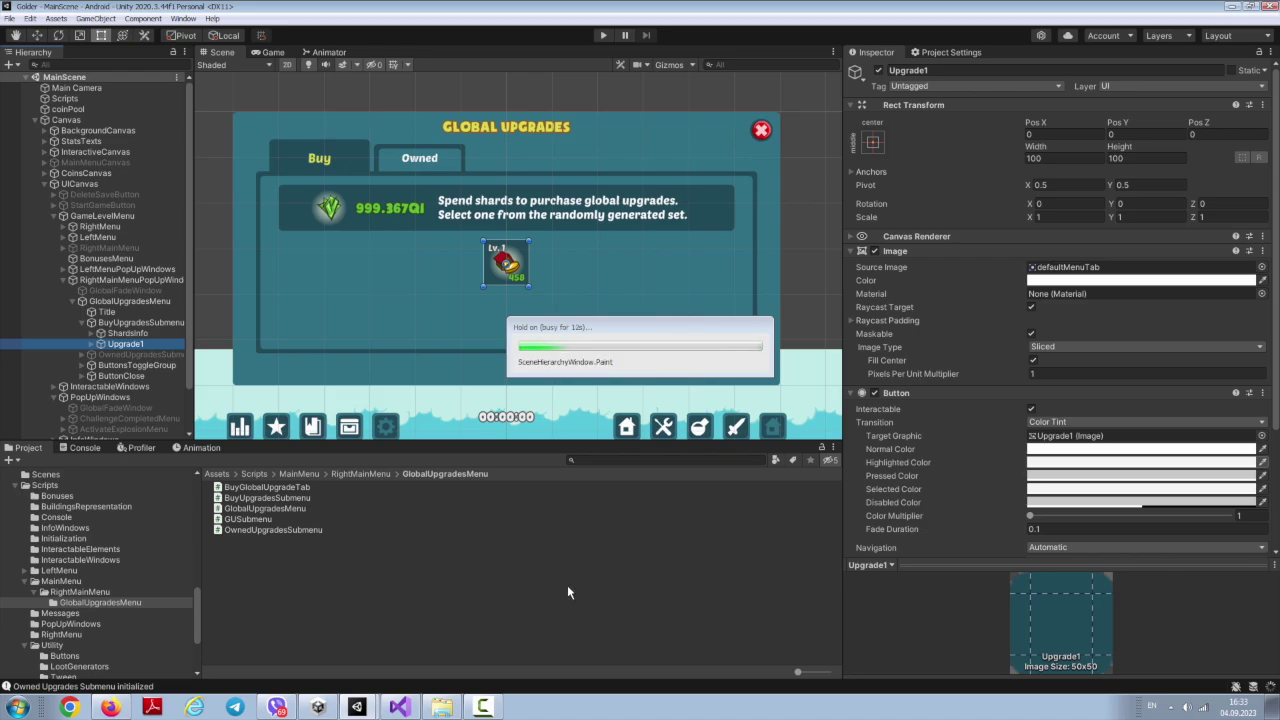
{"action": "scroll", "coordinate": [1276, 178], "scroll_direction": "down", "scroll_amount": 3}
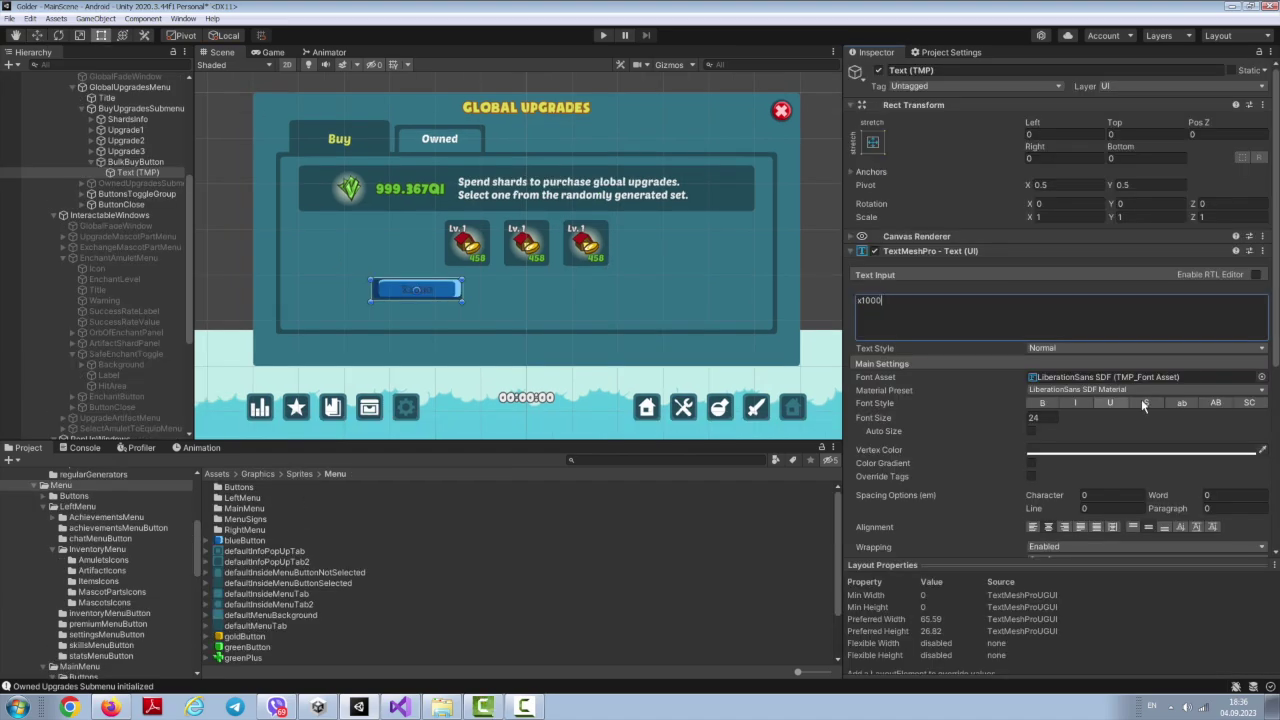
Step: Style the x1000 text with the soupofjustice font, light blue, size 36, vertically centred
{"action": "left_click", "coordinate": [1145, 390]}
{"action": "left_click", "coordinate": [1140, 450]}
{"action": "double_click", "coordinate": [1040, 417]}
{"action": "type", "text": "36"}
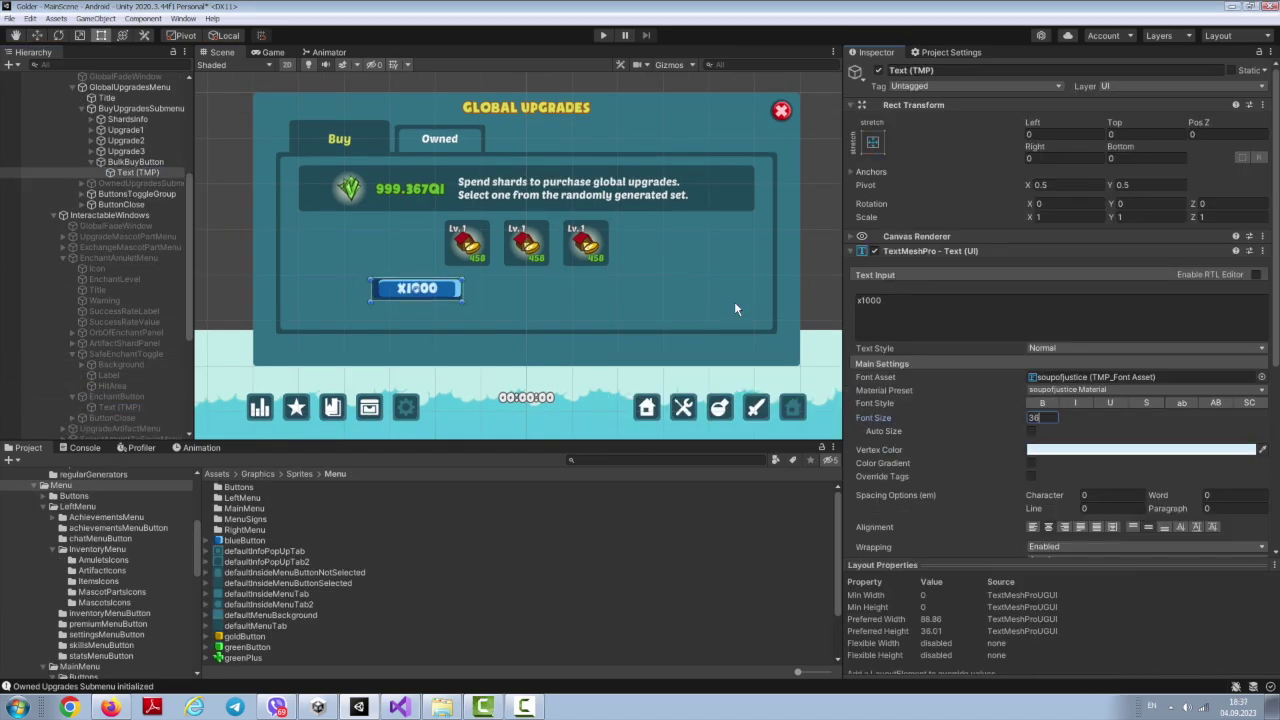
{"action": "left_click", "coordinate": [1211, 527]}
{"action": "left_click", "coordinate": [1170, 531]}
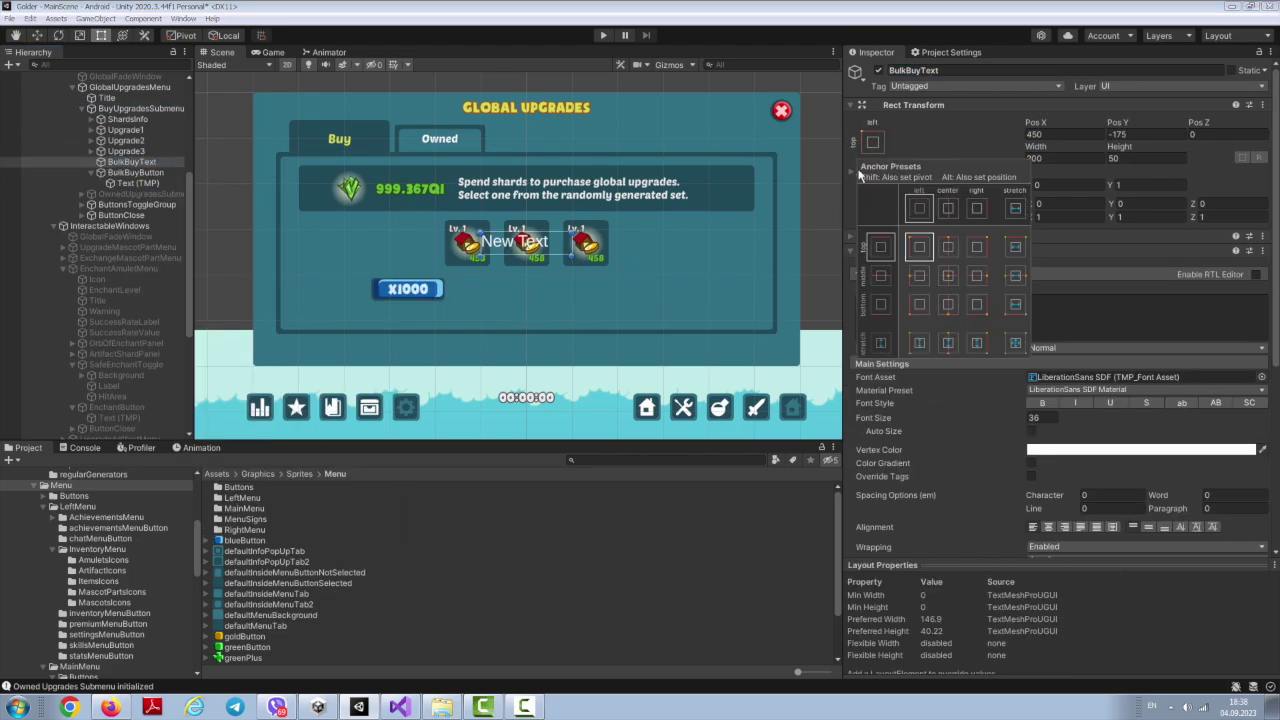
Step: Give the BULK BUY label the soupofjustice font and set the reroll price text to 237
{"action": "left_click", "coordinate": [1262, 400]}
{"action": "double_click", "coordinate": [932, 437]}
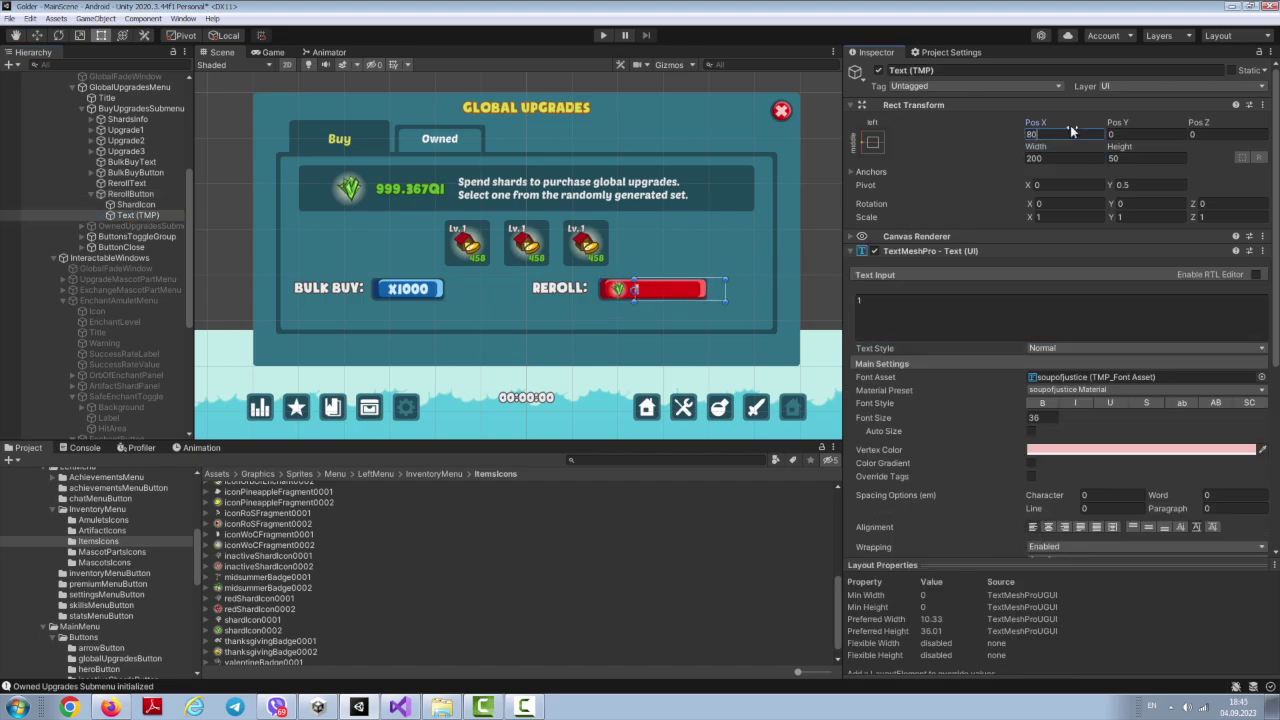
{"action": "double_click", "coordinate": [888, 300]}
{"action": "type", "text": "237.4Qa"}
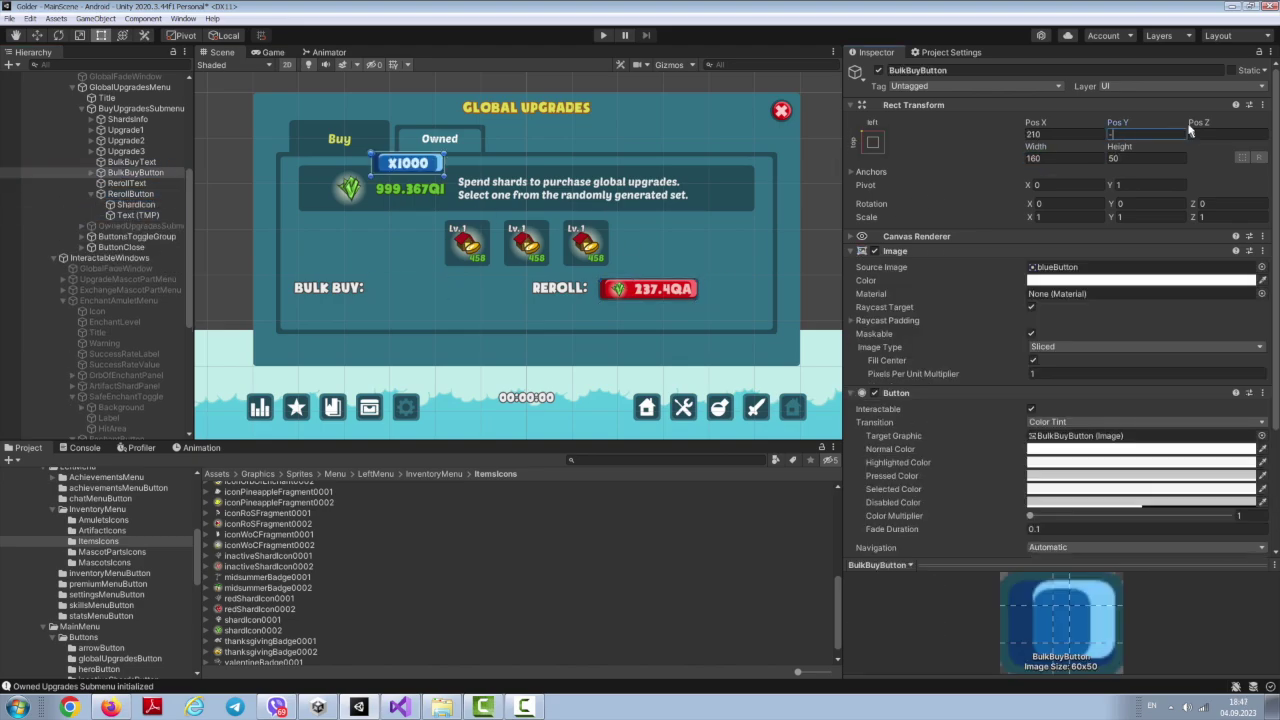
Step: Move the x1000 button closer to its label and position the 'No reroll' toggle
{"action": "left_click_drag", "start_coordinate": [386, 163], "coordinate": [478, 282]}
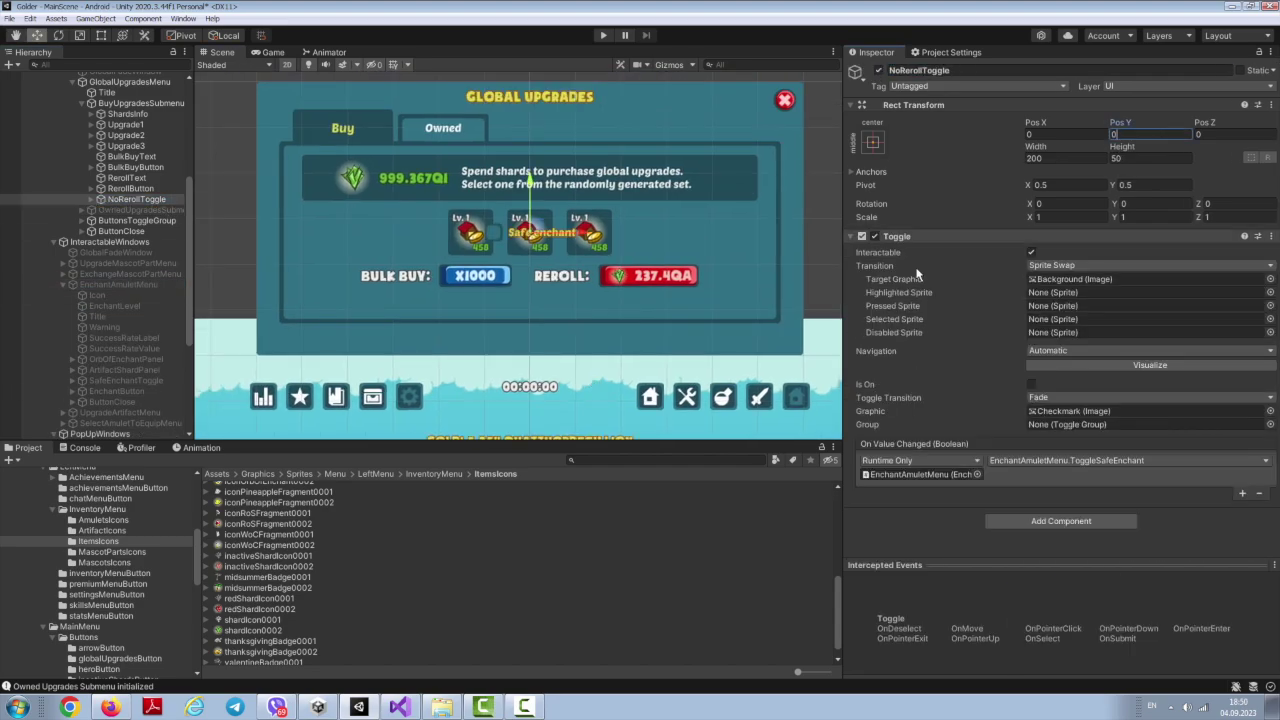
{"action": "left_click", "coordinate": [1074, 142]}
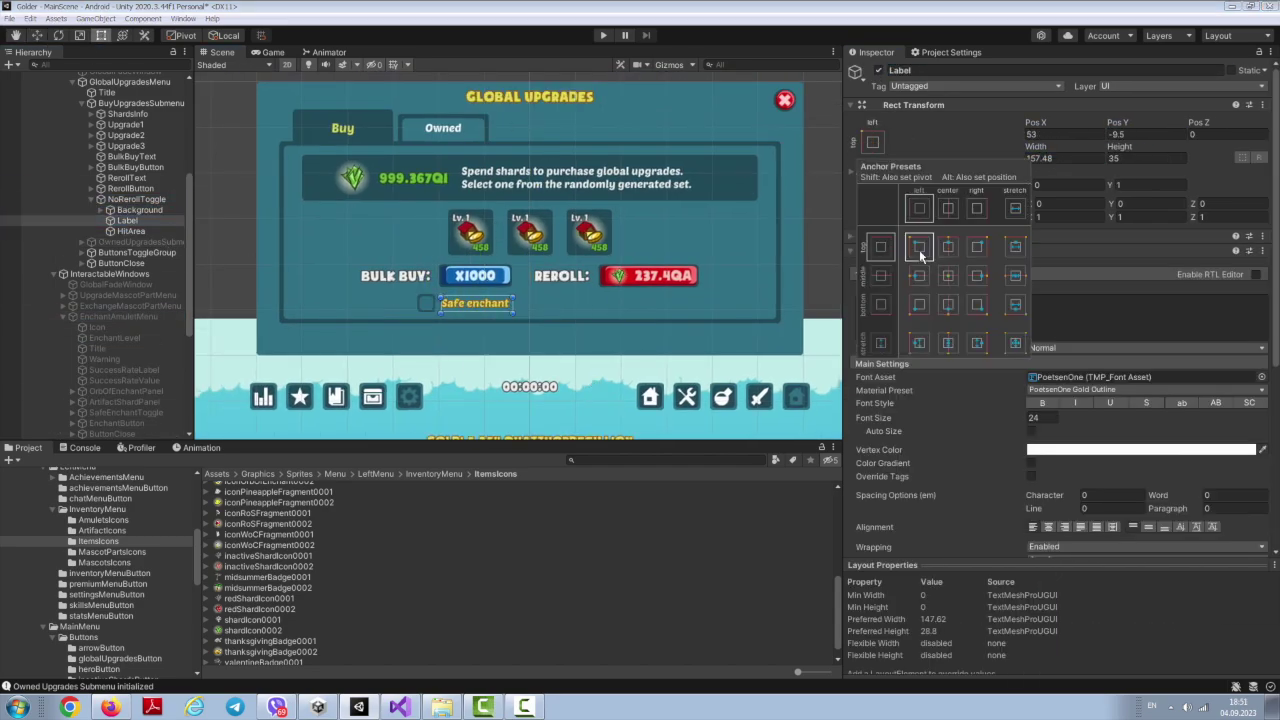
{"action": "type", "text": "No"}
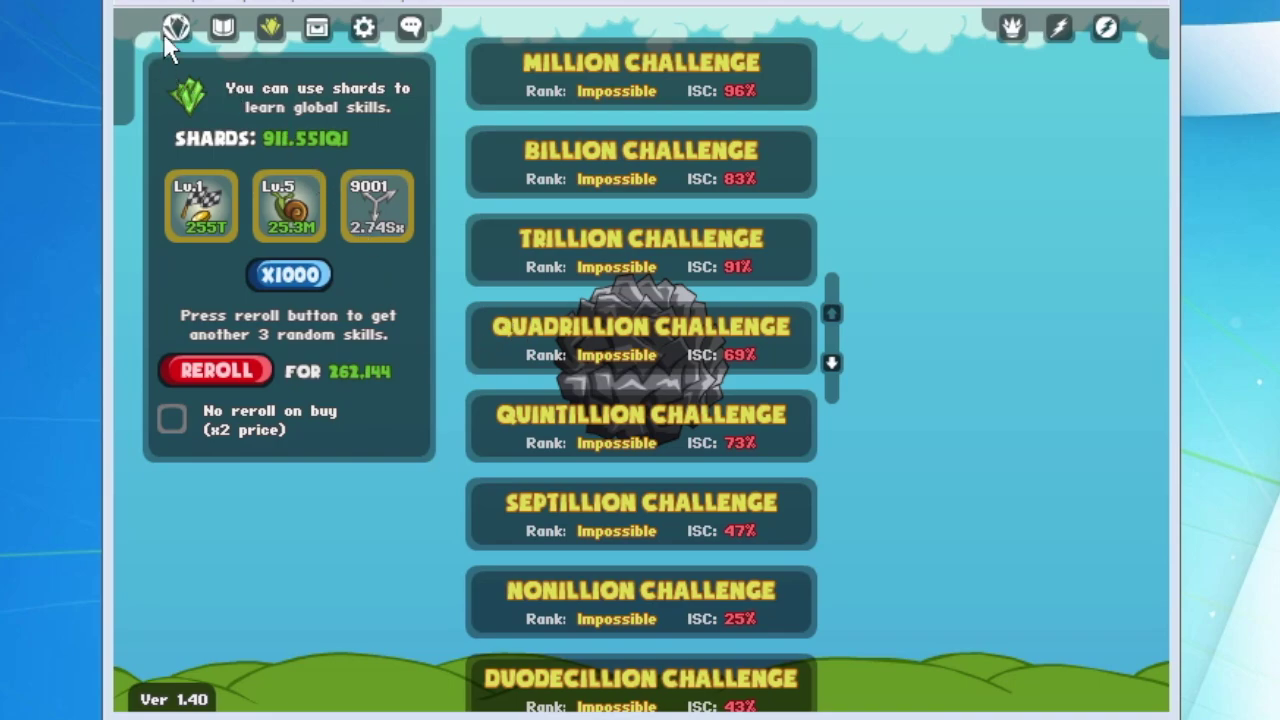
Step: Reopen the shards skills panel and view the Faster Start and level 5 Slower skill details
{"action": "left_click", "coordinate": [270, 40]}
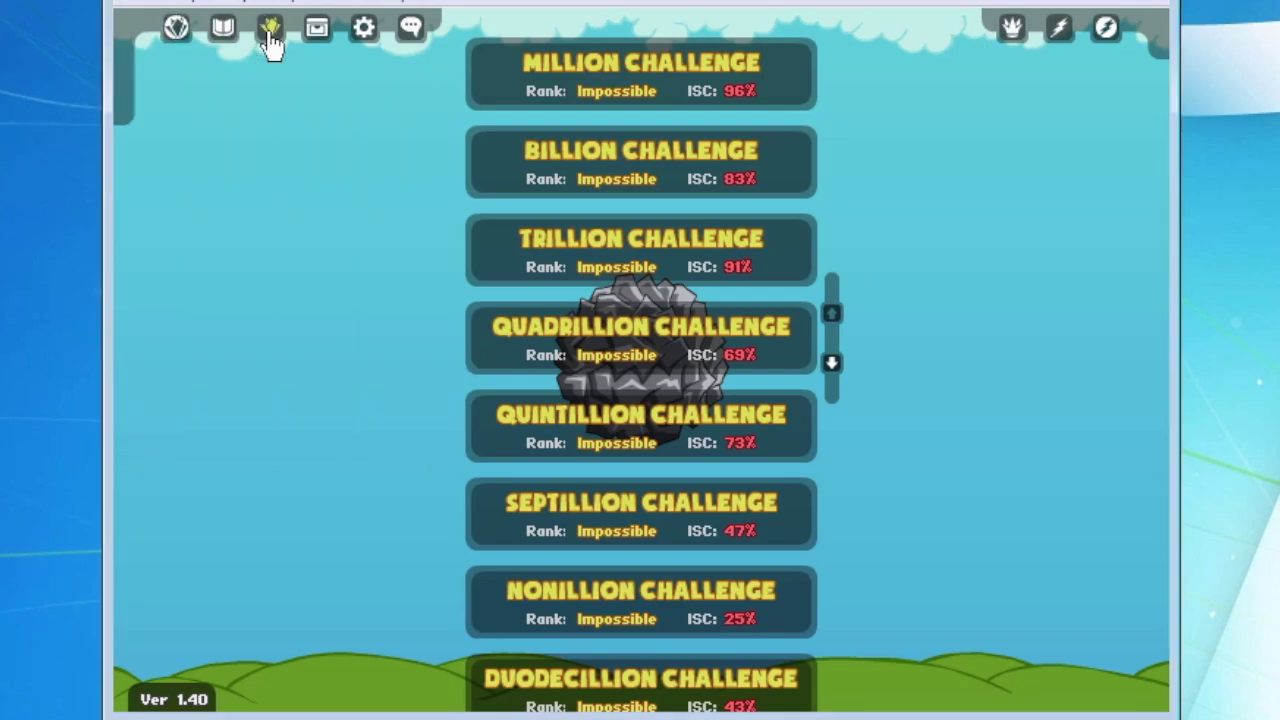
{"action": "left_click", "coordinate": [272, 40]}
{"action": "left_click", "coordinate": [195, 232]}
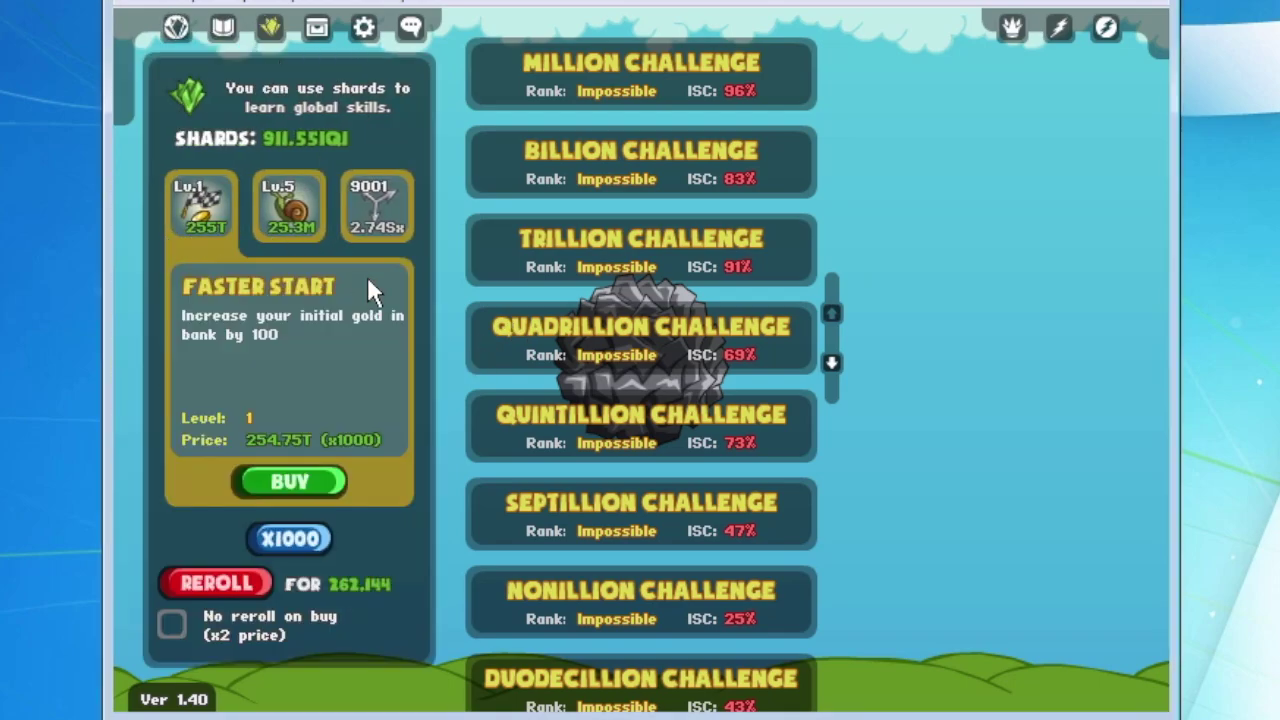
{"action": "left_click", "coordinate": [290, 212]}
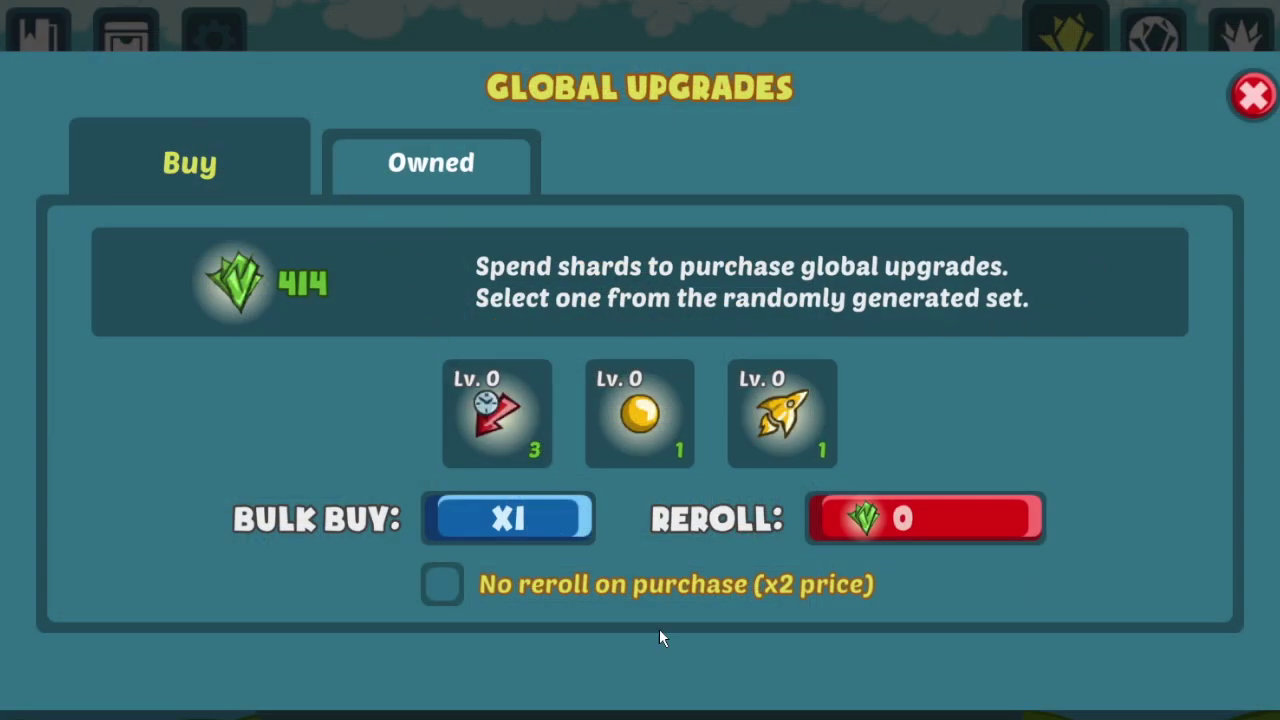
Step: Raise the Bulk Buy multiplier twice, then cycle it back to x1
{"action": "left_click", "coordinate": [508, 520]}
{"action": "left_click", "coordinate": [508, 520]}
{"action": "left_click", "coordinate": [508, 520]}
{"action": "left_click", "coordinate": [508, 520]}
Step: Inspect the Rusher, Starter and Longer Touch upgrades, then reroll the offered upgrades
{"action": "left_click", "coordinate": [782, 414]}
{"action": "left_click", "coordinate": [1000, 420]}
{"action": "left_click", "coordinate": [634, 411]}
{"action": "left_click", "coordinate": [1067, 391]}
{"action": "left_click", "coordinate": [500, 411]}
{"action": "left_click", "coordinate": [1010, 421]}
{"action": "left_click", "coordinate": [880, 525]}
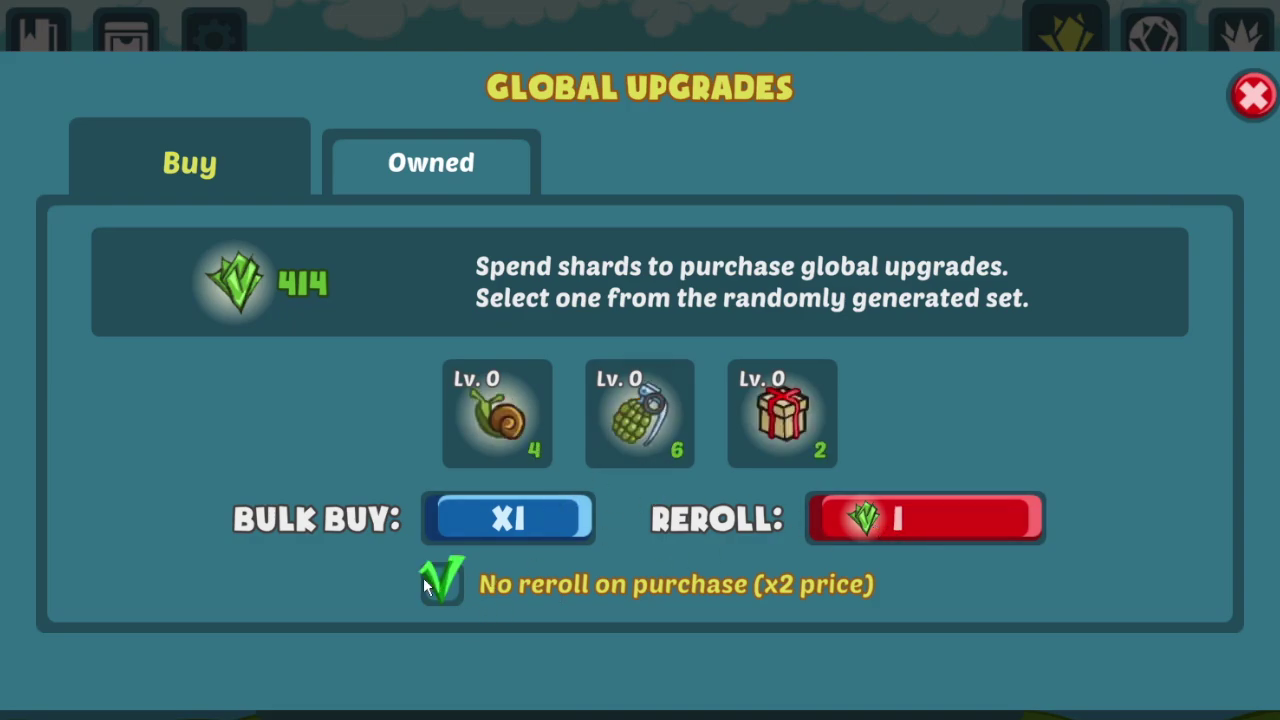
Step: Check Frequent Bonuses, finish the LongerRush/LongerTouch/LongerRage type condition, and trigger a Gold Rush
{"action": "left_click", "coordinate": [783, 413]}
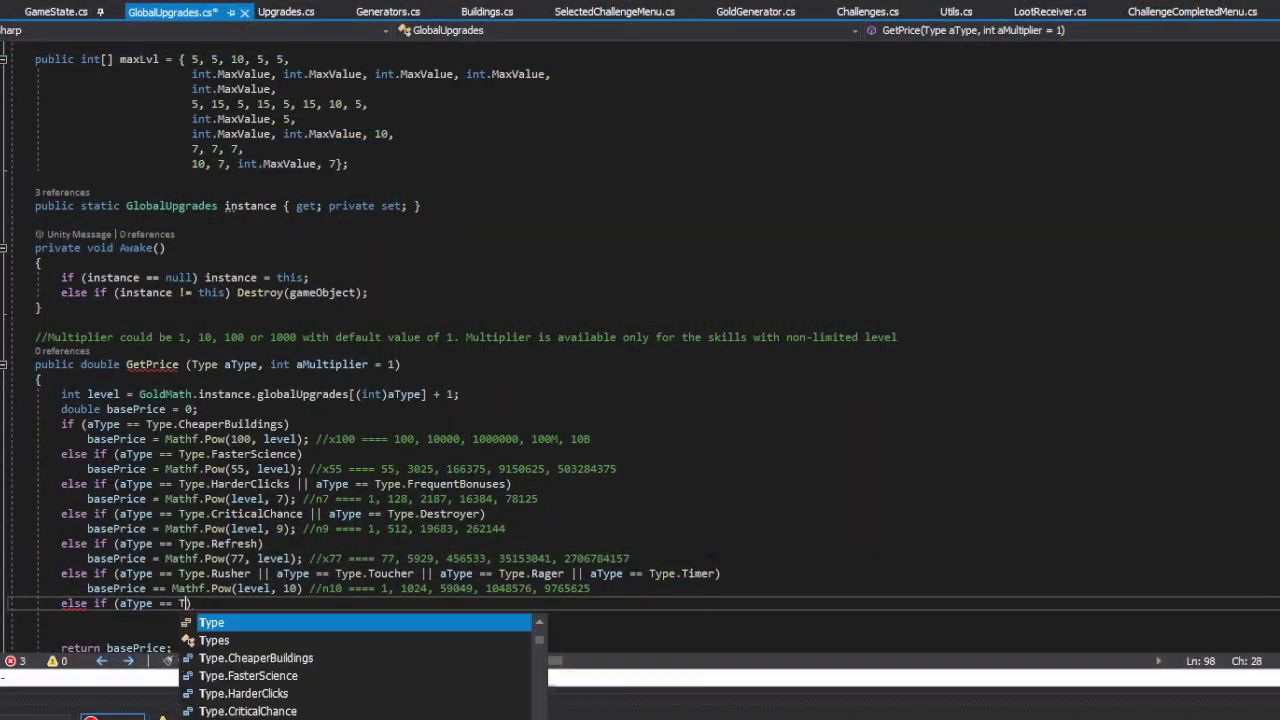
{"action": "type", "text": "pe.LongerRush || aType == Type.LongerTouch || aType == Type.LongerRage)"}
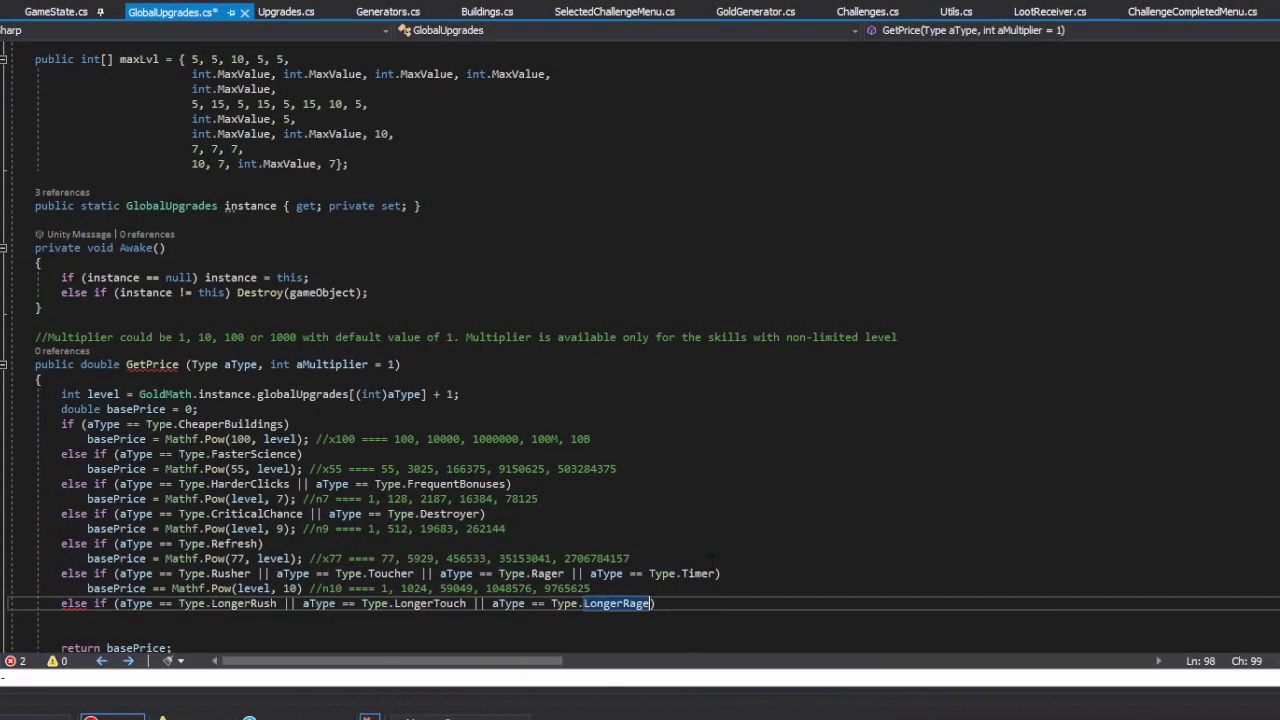
{"action": "key", "text": "Return"}
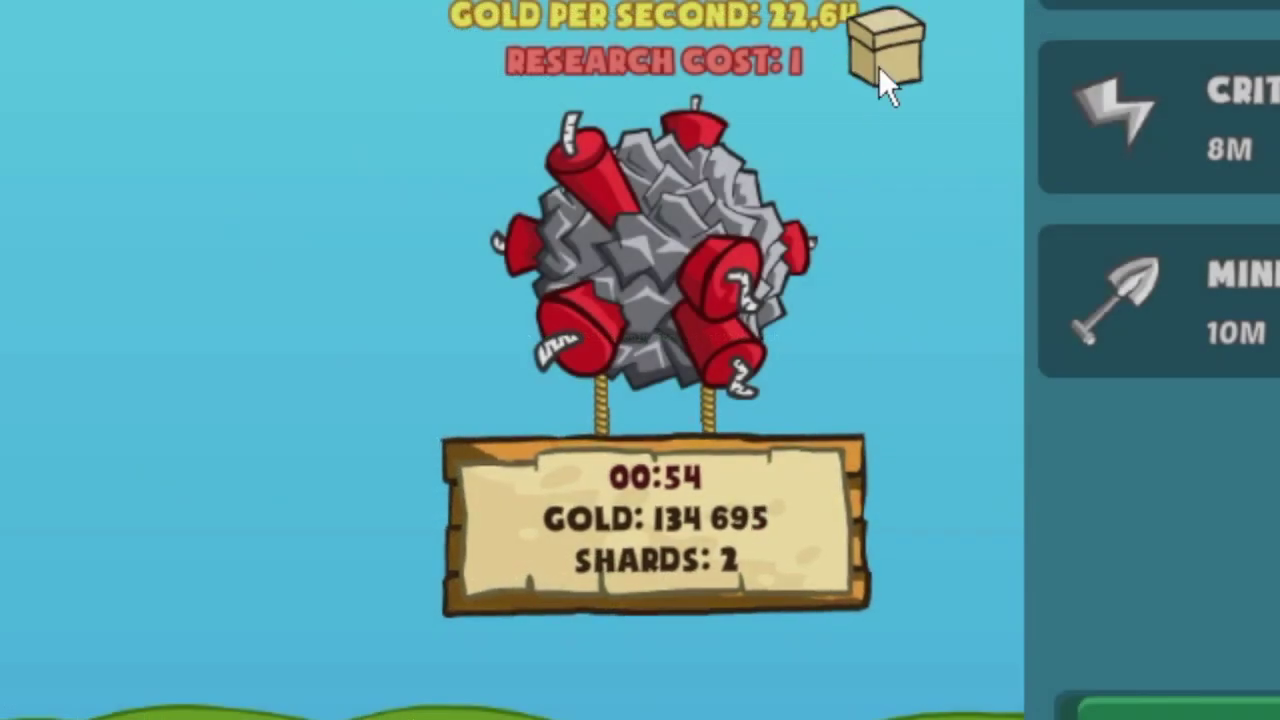
{"action": "left_click", "coordinate": [652, 223]}
Step: Mine the rock for critical hits, then buy a Clicker level and a Refresh level
{"action": "left_click", "coordinate": [666, 259]}
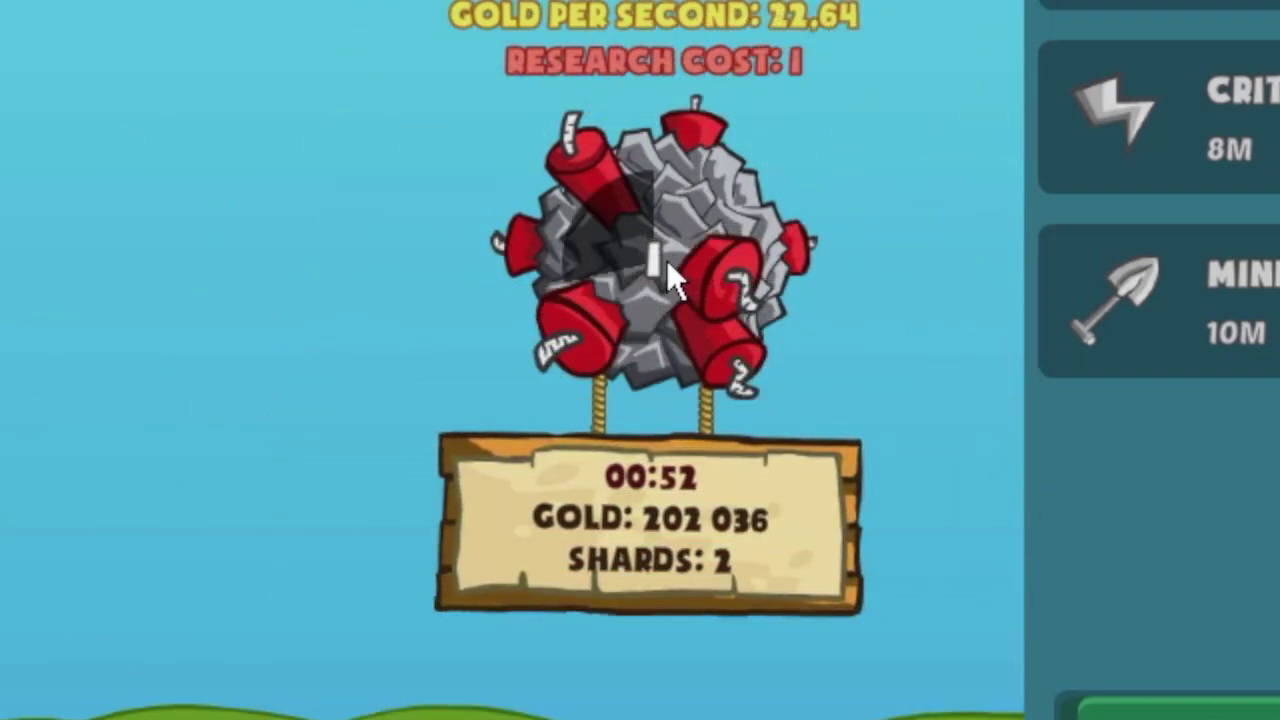
{"action": "left_click", "coordinate": [668, 266]}
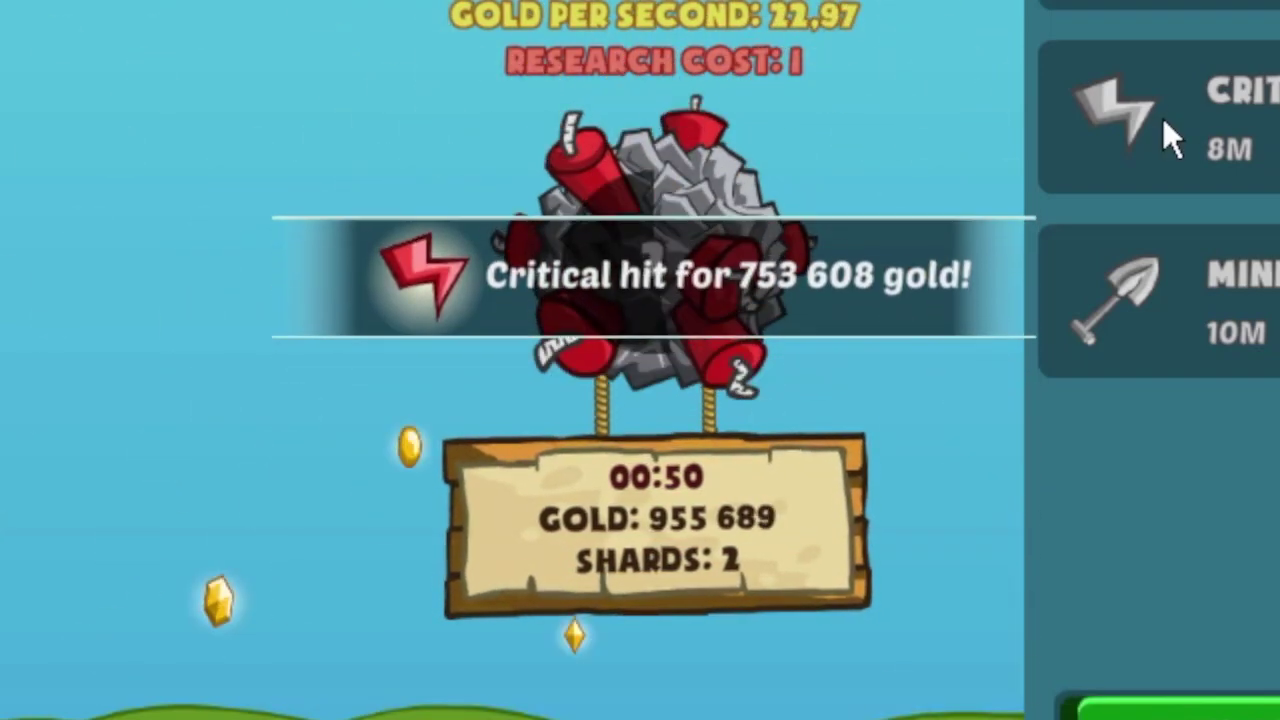
{"action": "left_click", "coordinate": [632, 275]}
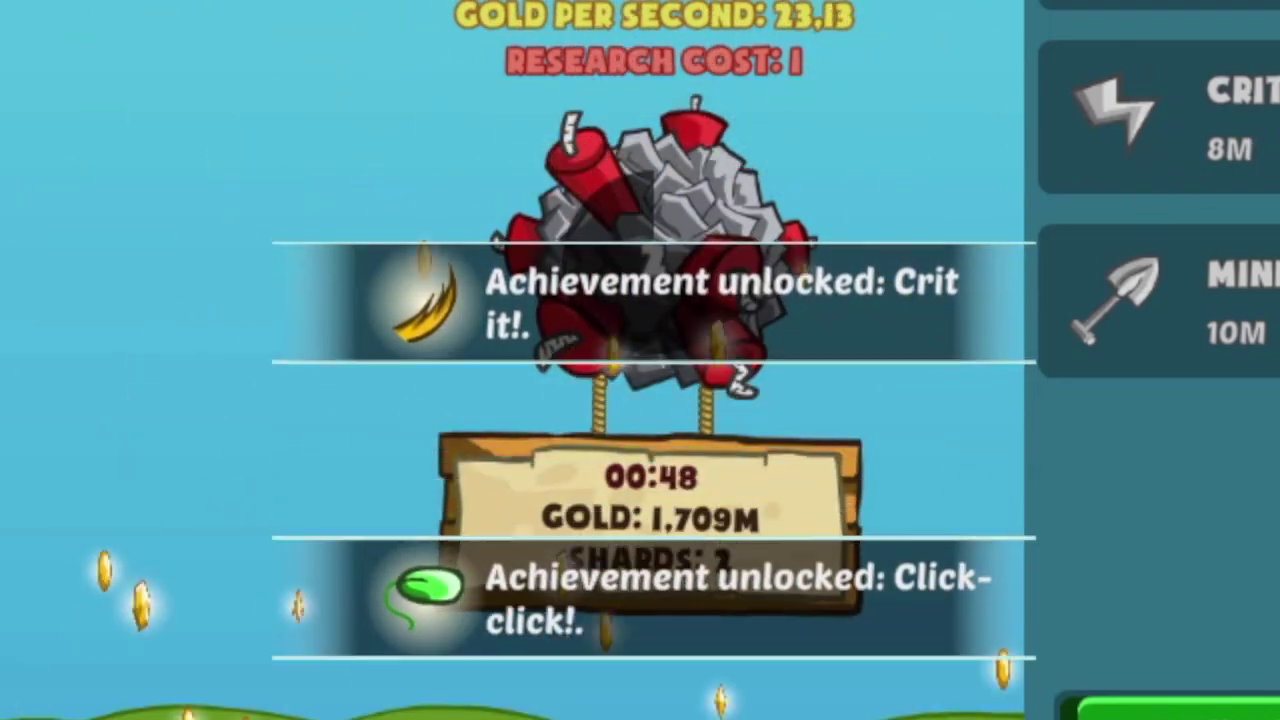
{"action": "left_click", "coordinate": [652, 270]}
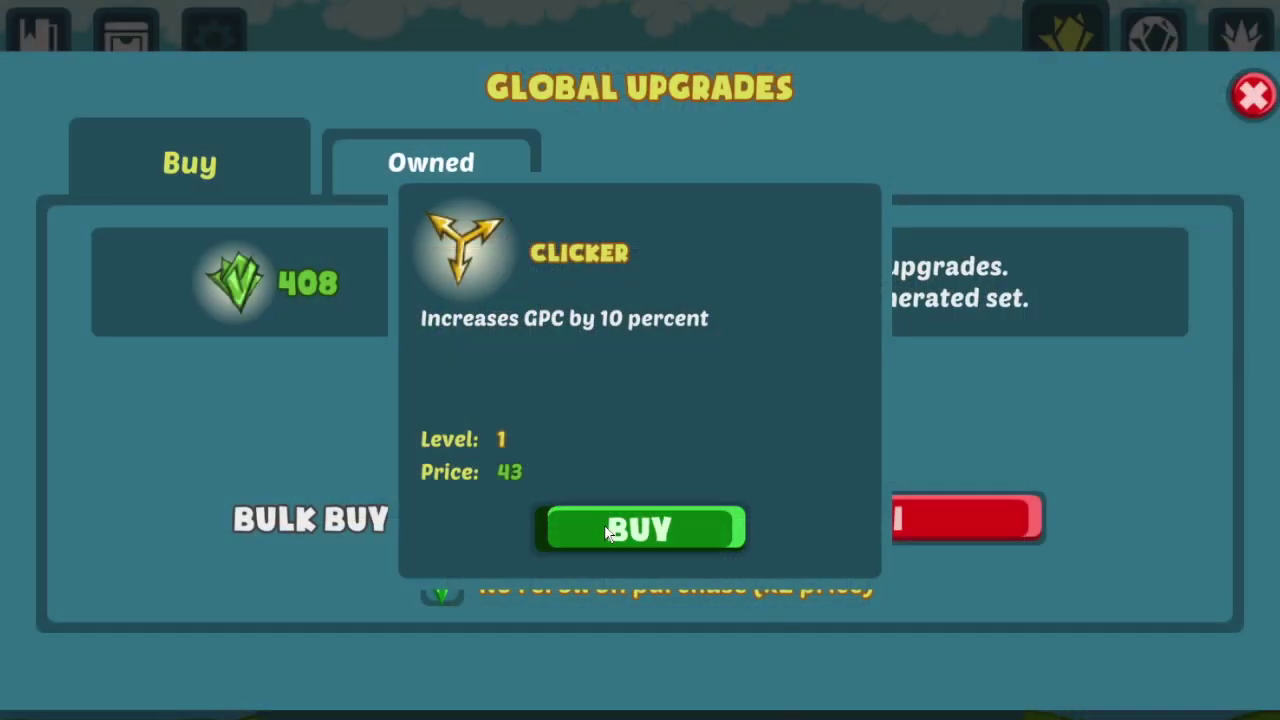
{"action": "left_click", "coordinate": [700, 529]}
{"action": "left_click", "coordinate": [655, 435]}
{"action": "left_click", "coordinate": [695, 526]}
Step: Turn off no-reroll-on-purchase, reroll, compare Producer, Collector and Longer Touch, and buy Producer
{"action": "left_click", "coordinate": [442, 580]}
{"action": "left_click", "coordinate": [879, 521]}
{"action": "left_click", "coordinate": [815, 405]}
{"action": "left_click", "coordinate": [822, 410]}
{"action": "left_click", "coordinate": [640, 405]}
{"action": "left_click", "coordinate": [900, 400]}
{"action": "left_click", "coordinate": [495, 415]}
{"action": "left_click", "coordinate": [988, 412]}
{"action": "left_click", "coordinate": [781, 423]}
{"action": "left_click", "coordinate": [626, 534]}
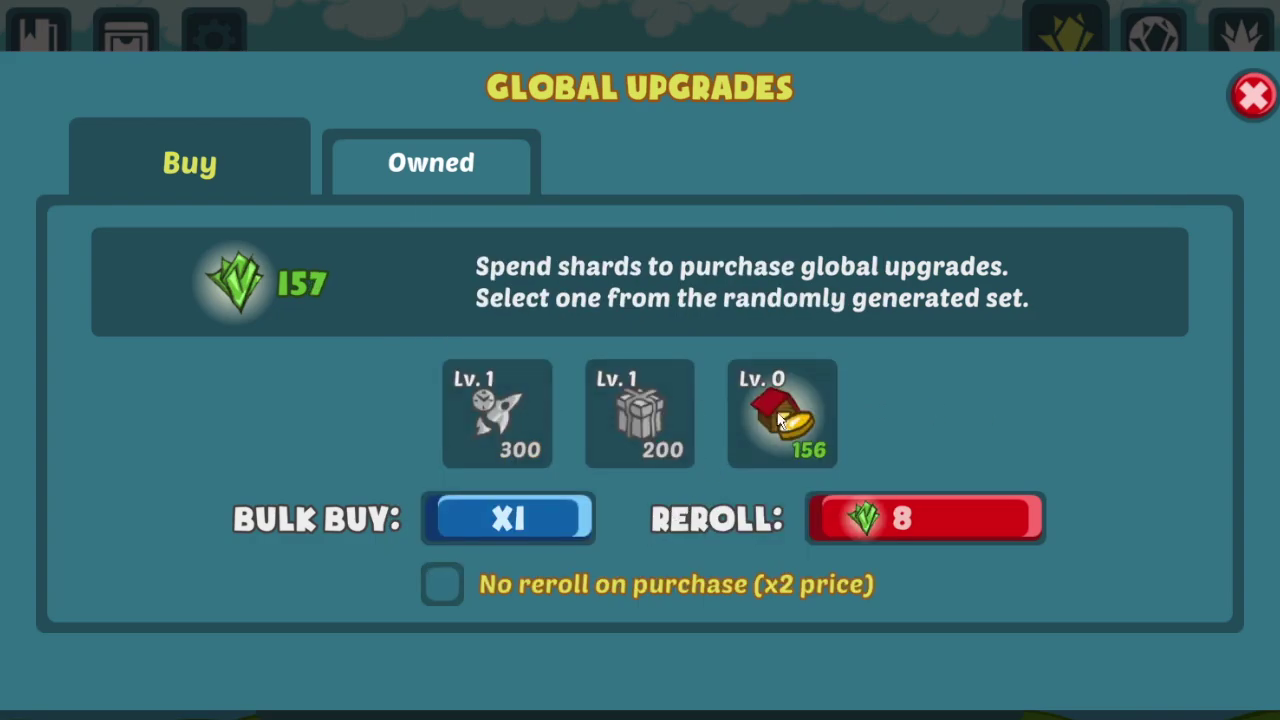
{"action": "left_click", "coordinate": [637, 412]}
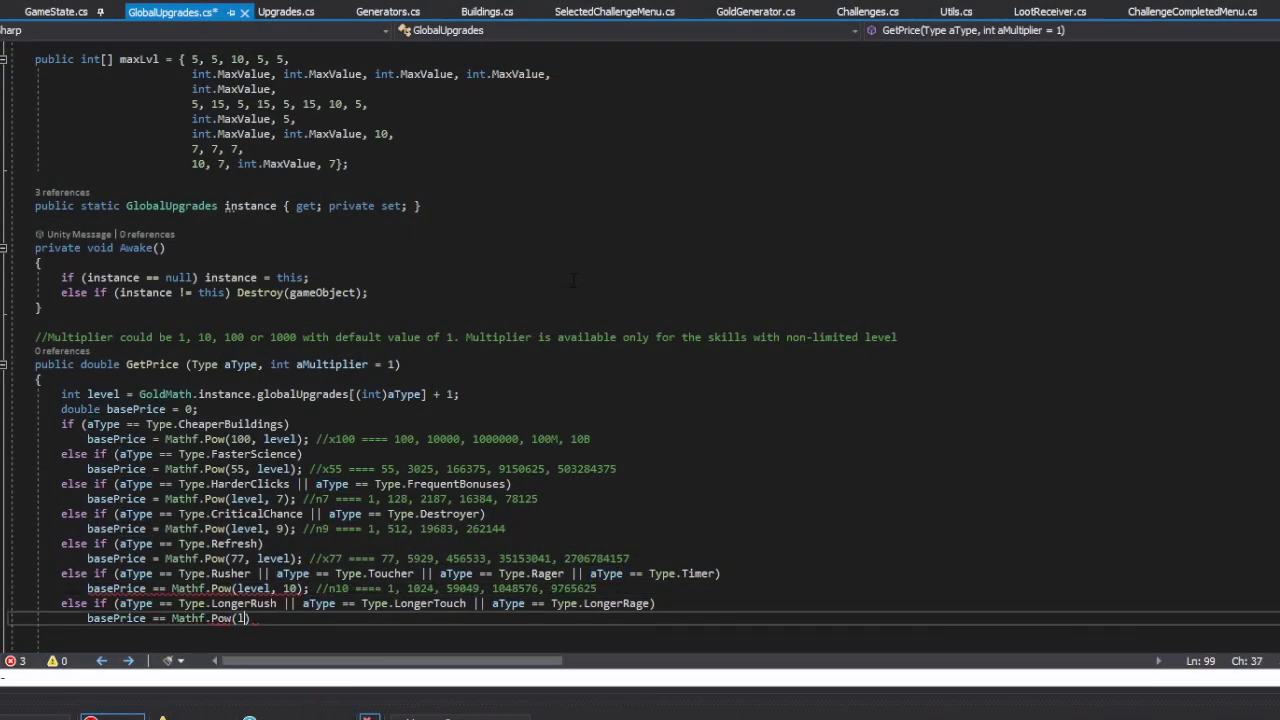
Step: Price the Longer upgrades at Mathf.Pow(level, 6) * 3 and add an else-if branch for Type.Slower
{"action": "type", "text": "* 3; //n6 * 3 ==== 3, 192, 2187, 12288, 46875"}
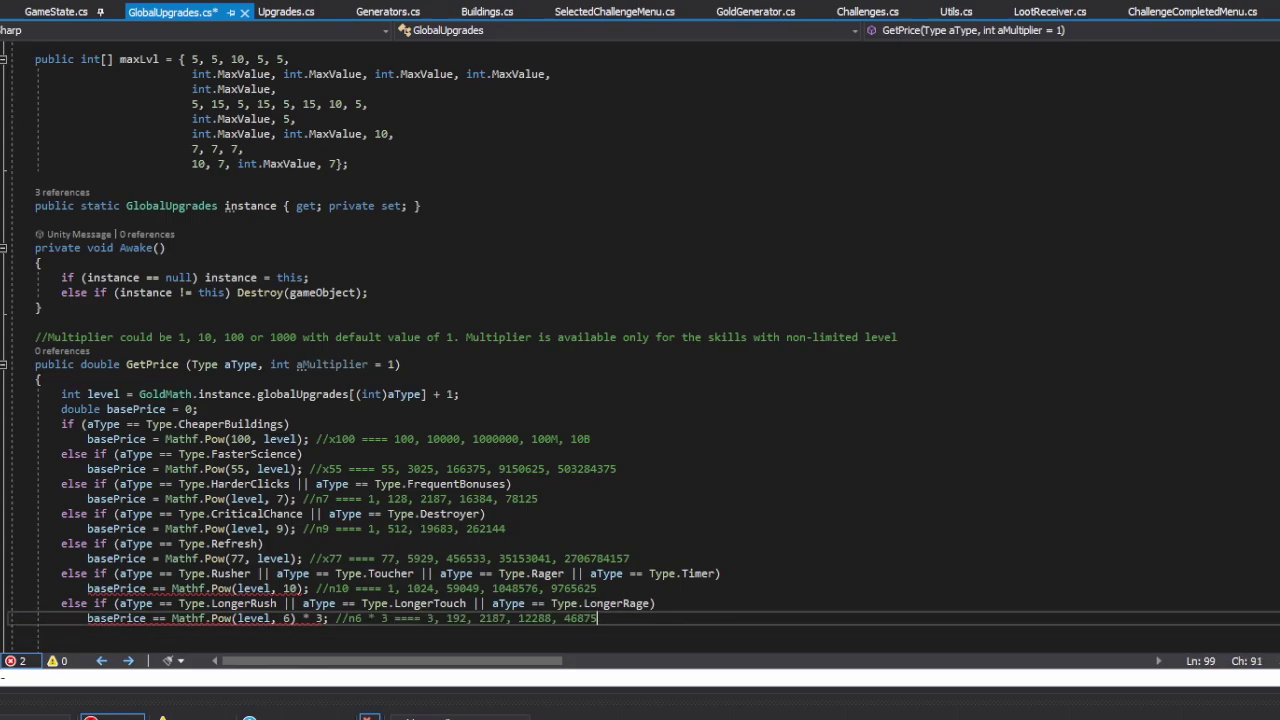
{"action": "key", "text": "Return"}
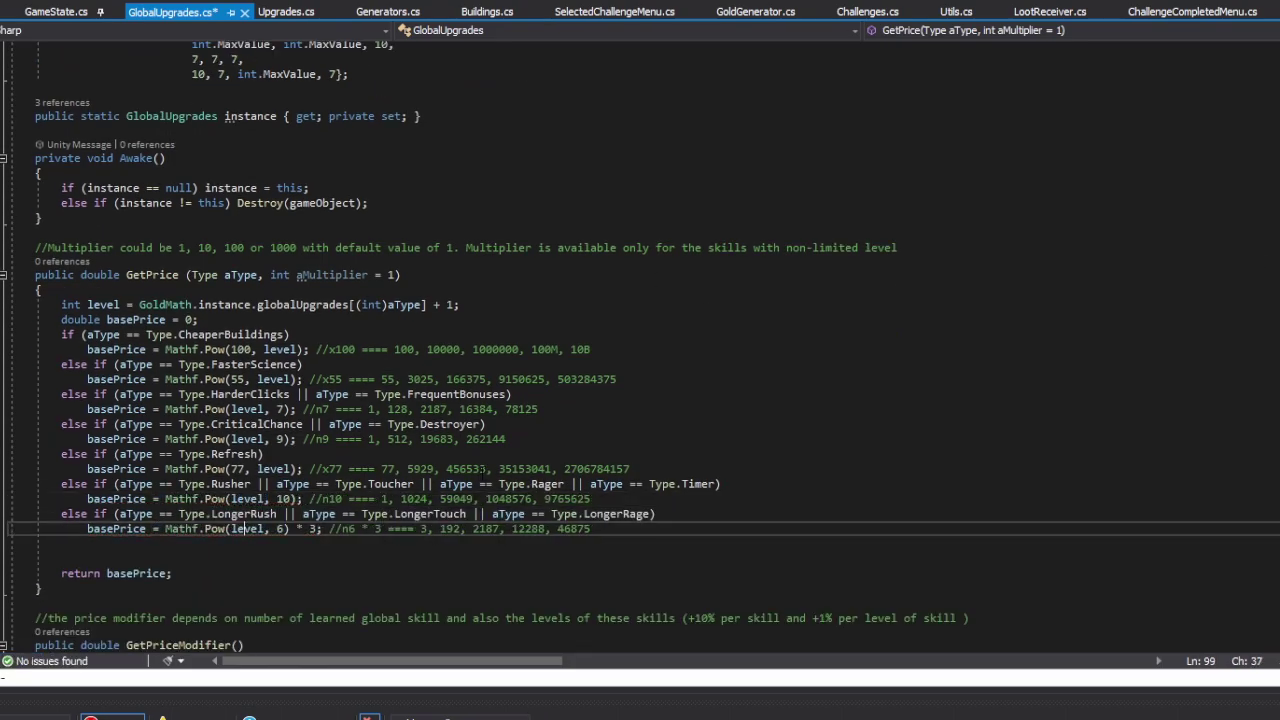
{"action": "type", "text": "else if ()"}
{"action": "key", "text": "Left"}
{"action": "type", "text": "aType == Type.Slower"}
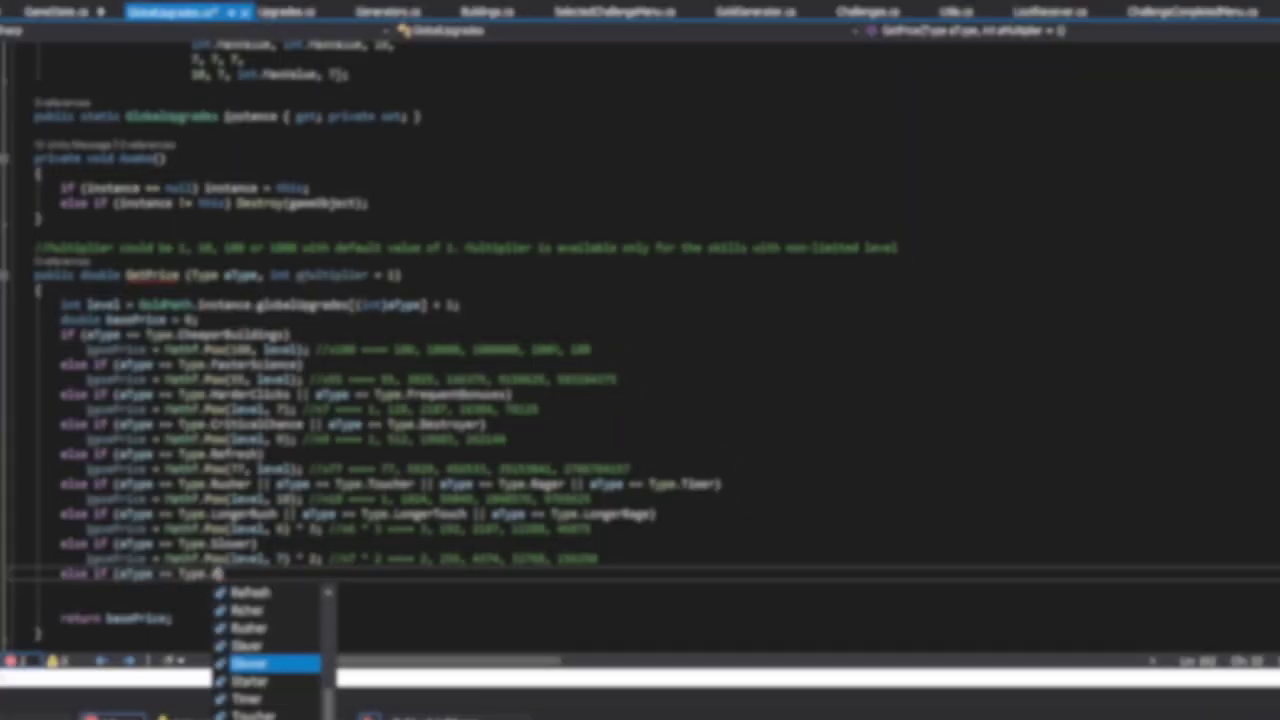
{"action": "key", "text": "Tab"}
{"action": "key", "text": "End"}
{"action": "key", "text": "Return"}
Step: Set the Slower price to Mathf.Pow(level, 10) * 3, then buy Miner 4 and Elder Clicker 3
{"action": "type", "text": "basePrice = Mathf.Pow(level, 10) * 3"}
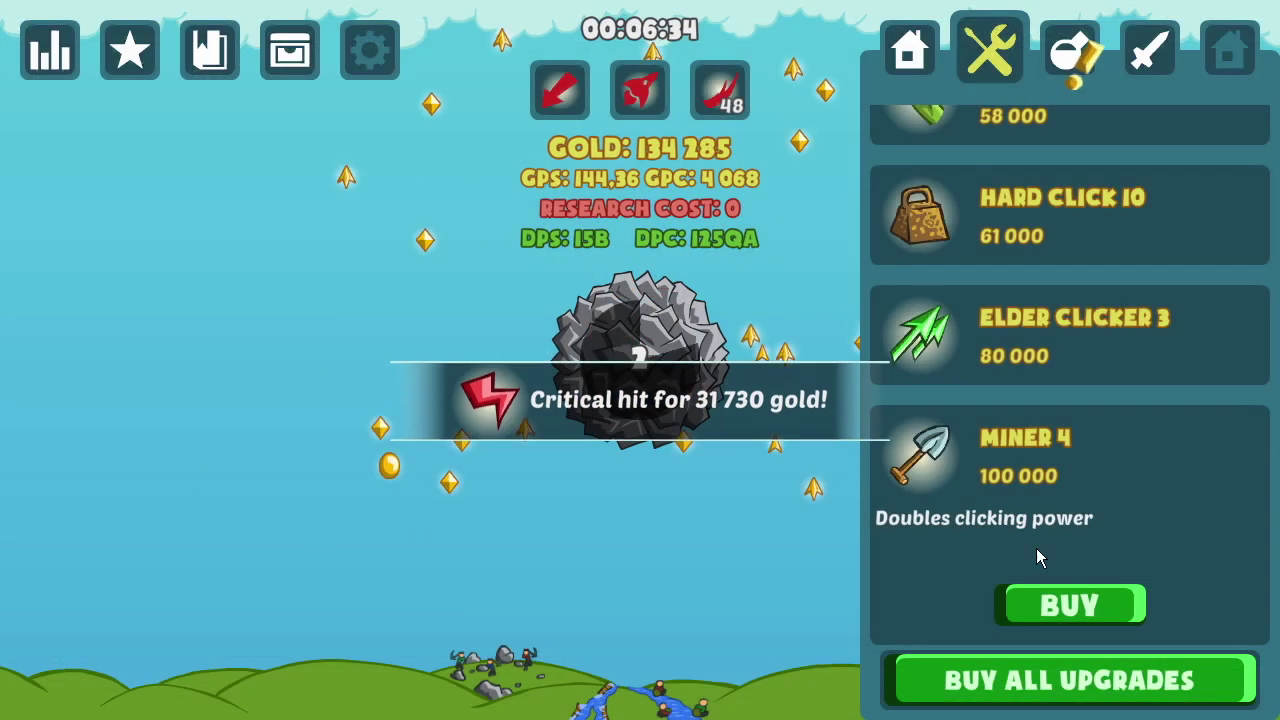
{"action": "left_click", "coordinate": [1071, 603]}
{"action": "left_click", "coordinate": [659, 356]}
{"action": "left_click", "coordinate": [659, 356]}
{"action": "left_click", "coordinate": [790, 225]}
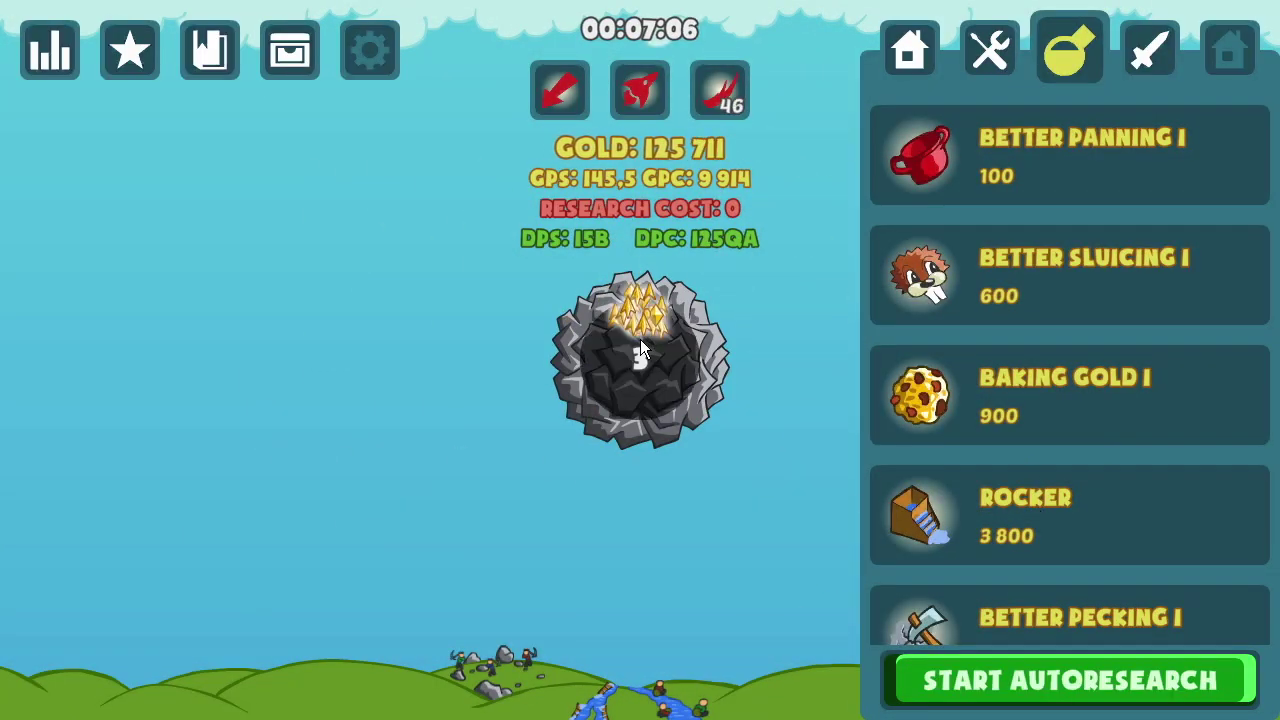
Step: Mine the rock, buy Elder Clicker 4, and grab the treasure chest for a Gold Rush
{"action": "left_click", "coordinate": [611, 376]}
{"action": "left_click", "coordinate": [650, 350]}
{"action": "left_click", "coordinate": [634, 362]}
{"action": "left_click", "coordinate": [650, 360]}
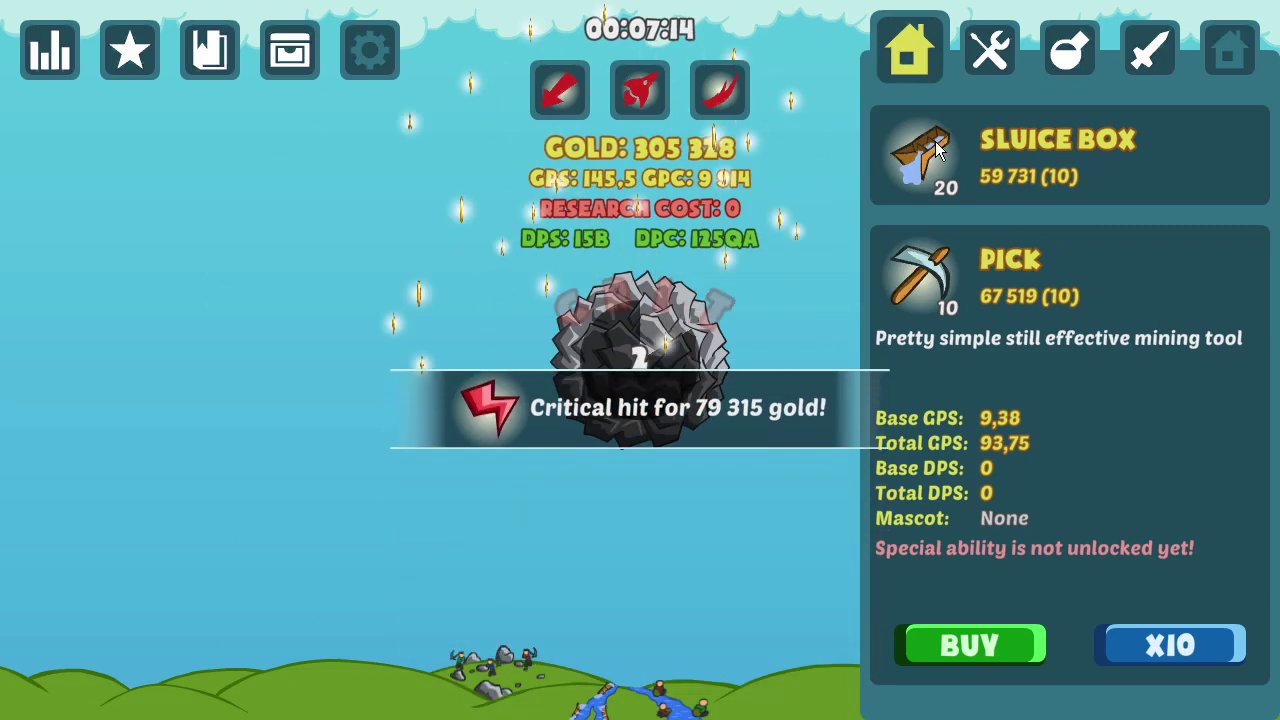
{"action": "left_click", "coordinate": [662, 369]}
{"action": "left_click", "coordinate": [791, 200]}
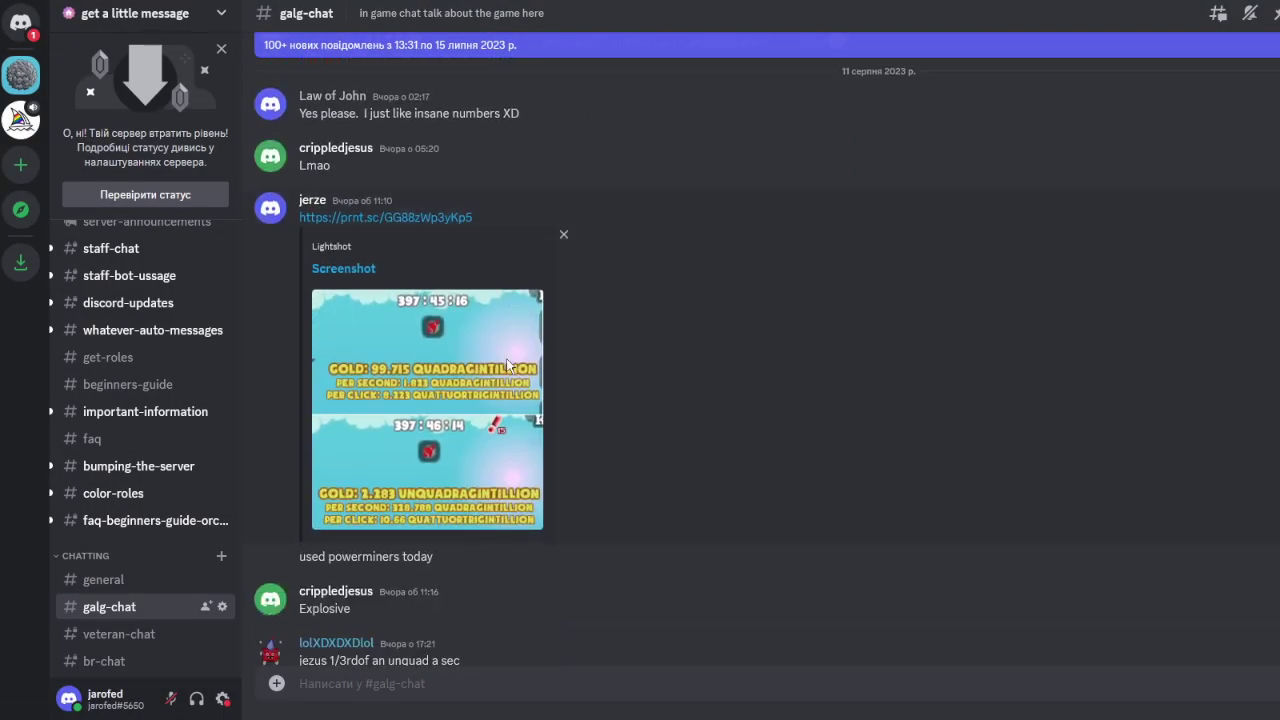
Step: Scroll down through the newer messages in Discord's #galg-chat channel
{"action": "scroll", "coordinate": [607, 347], "scroll_direction": "down", "scroll_amount": 3}
{"action": "scroll", "coordinate": [611, 350], "scroll_direction": "down", "scroll_amount": 6}
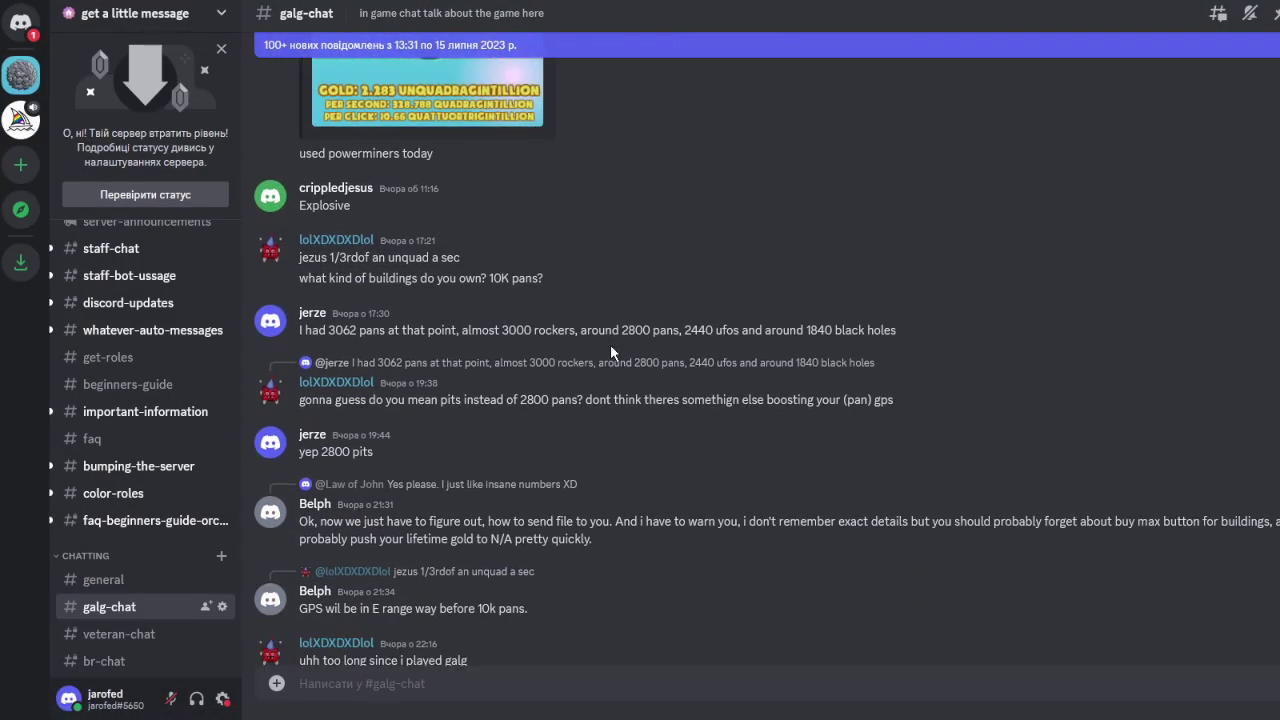
{"action": "scroll", "coordinate": [613, 350], "scroll_direction": "down", "scroll_amount": 5}
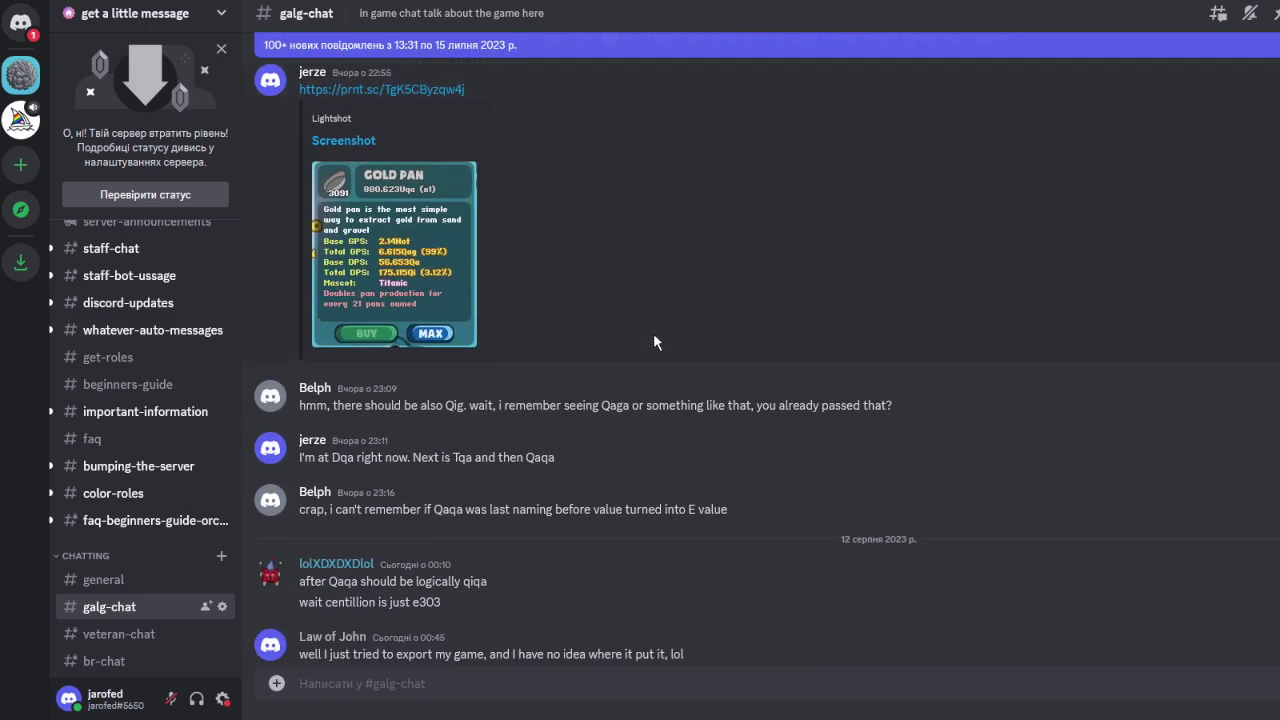
{"action": "scroll", "coordinate": [653, 343], "scroll_direction": "down", "scroll_amount": 3}
{"action": "scroll", "coordinate": [578, 165], "scroll_direction": "down", "scroll_amount": 2}
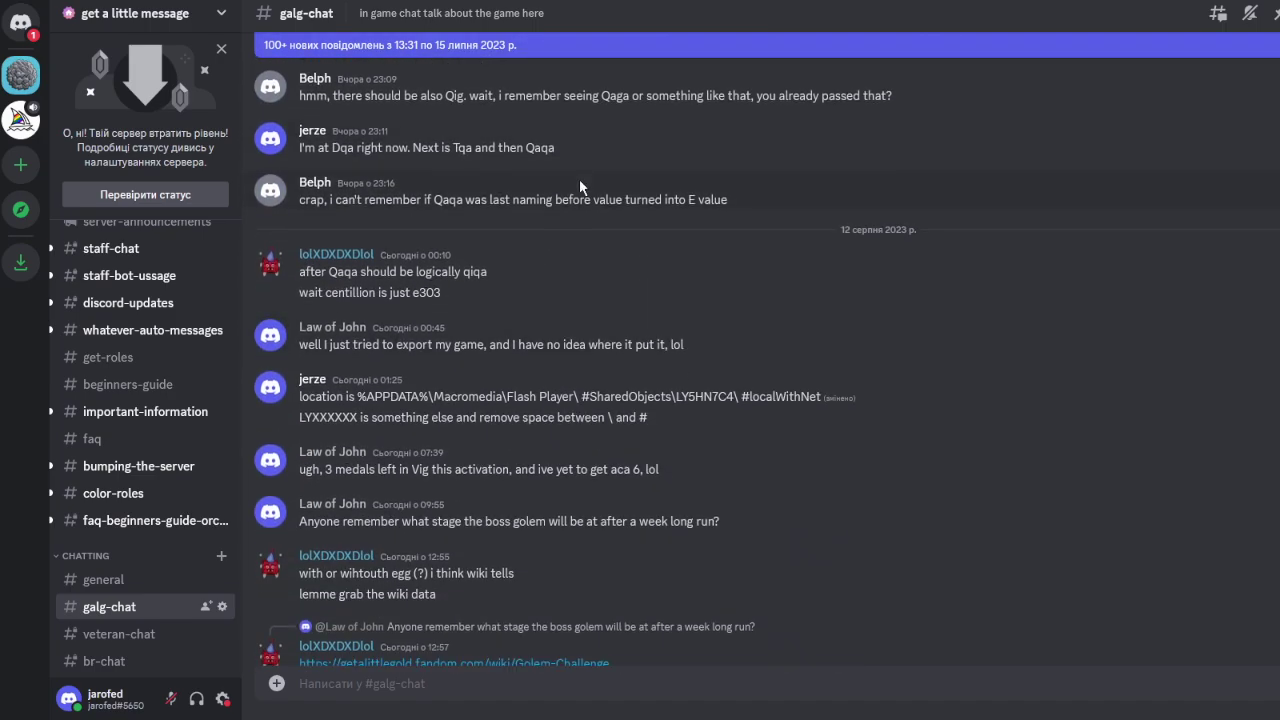
{"action": "scroll", "coordinate": [169, 245], "scroll_direction": "down", "scroll_amount": 2}
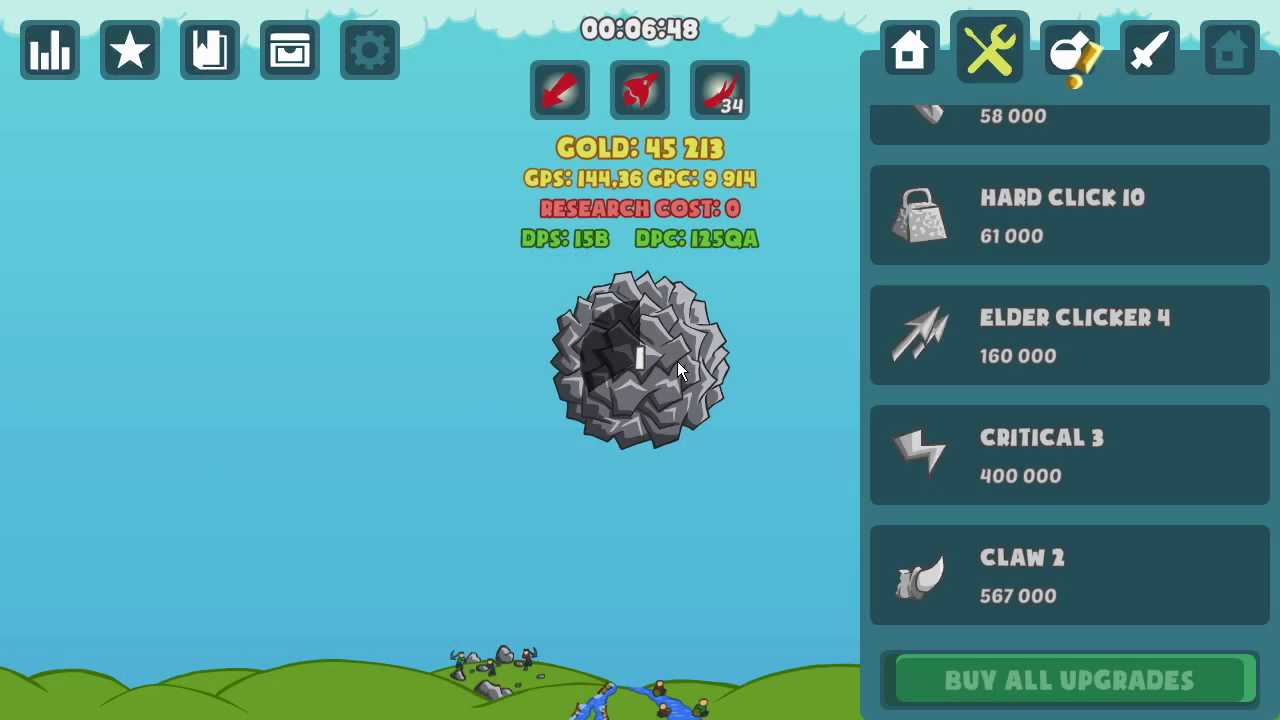
Step: Mine the rock and buy the Hard Click 10 upgrade
{"action": "left_click", "coordinate": [670, 363]}
{"action": "left_click", "coordinate": [667, 365]}
{"action": "left_click", "coordinate": [949, 250]}
{"action": "left_click", "coordinate": [667, 367]}
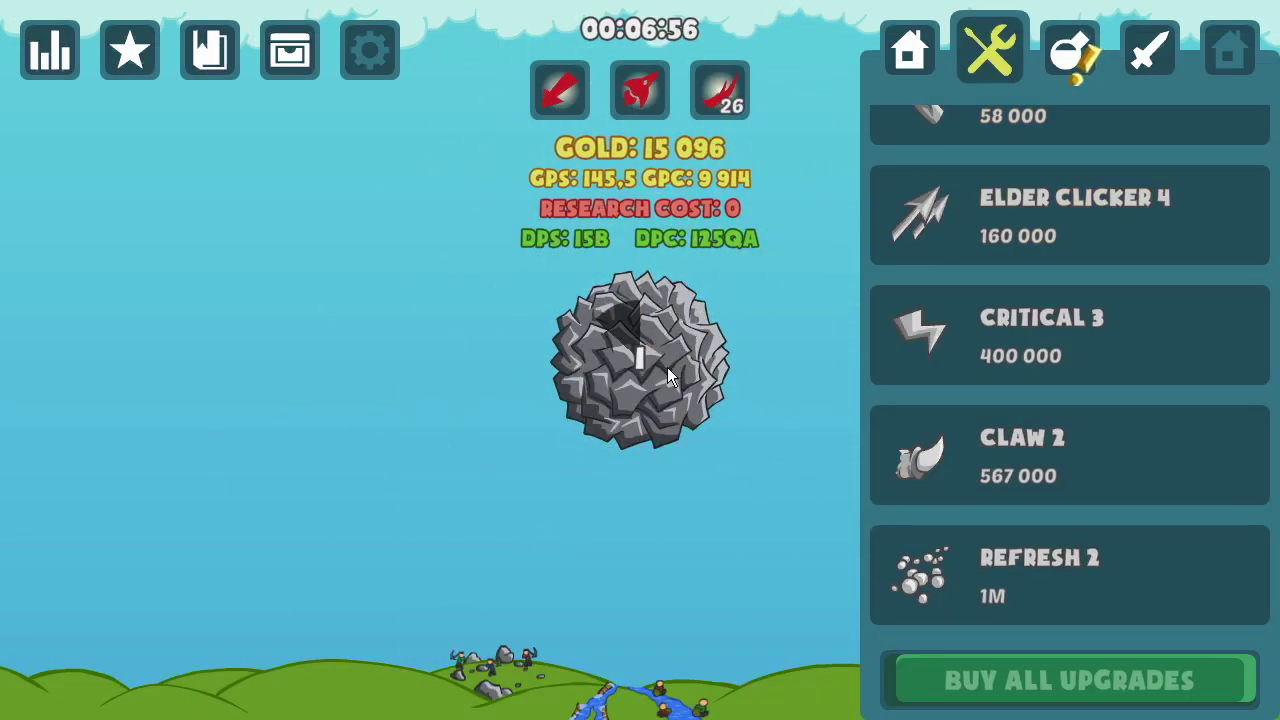
{"action": "left_click", "coordinate": [664, 367]}
{"action": "left_click", "coordinate": [664, 367]}
{"action": "left_click", "coordinate": [664, 367]}
Step: Keep mining while browsing the research and buildings lists, including the Pick building's details
{"action": "left_click", "coordinate": [1070, 50]}
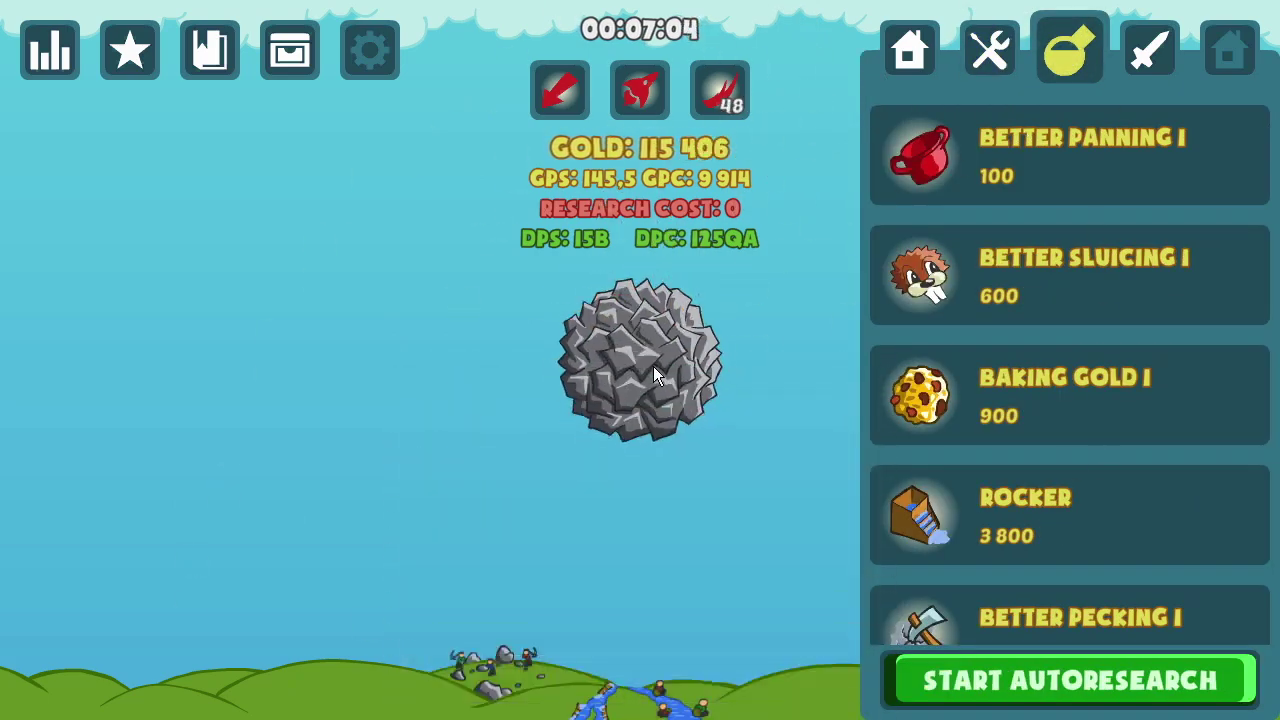
{"action": "left_click", "coordinate": [653, 366]}
{"action": "left_click", "coordinate": [623, 368]}
{"action": "left_click", "coordinate": [910, 50]}
{"action": "left_click", "coordinate": [614, 376]}
{"action": "left_click", "coordinate": [1036, 379]}
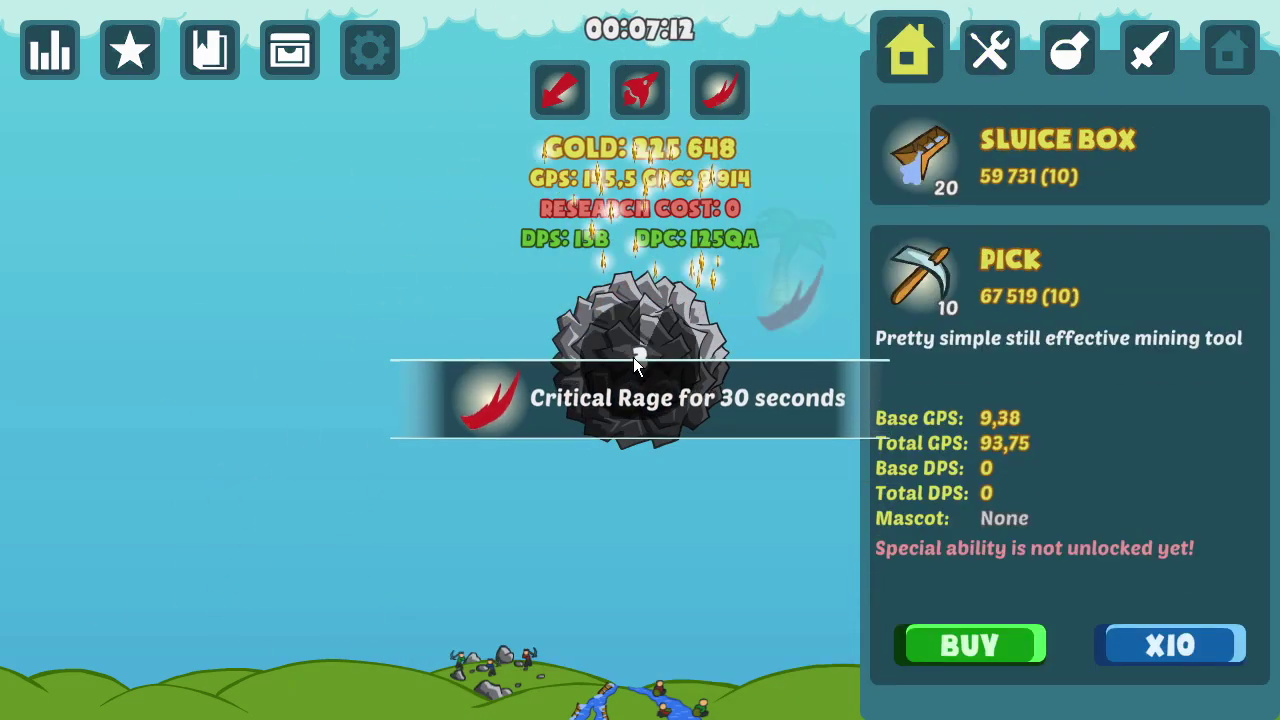
{"action": "left_click", "coordinate": [634, 362]}
{"action": "left_click", "coordinate": [634, 362]}
{"action": "left_click", "coordinate": [990, 50]}
Step: Buy Elder Clicker 4 and keep mining the rock up to 434 625 gold
{"action": "left_click", "coordinate": [918, 238]}
{"action": "left_click", "coordinate": [662, 369]}
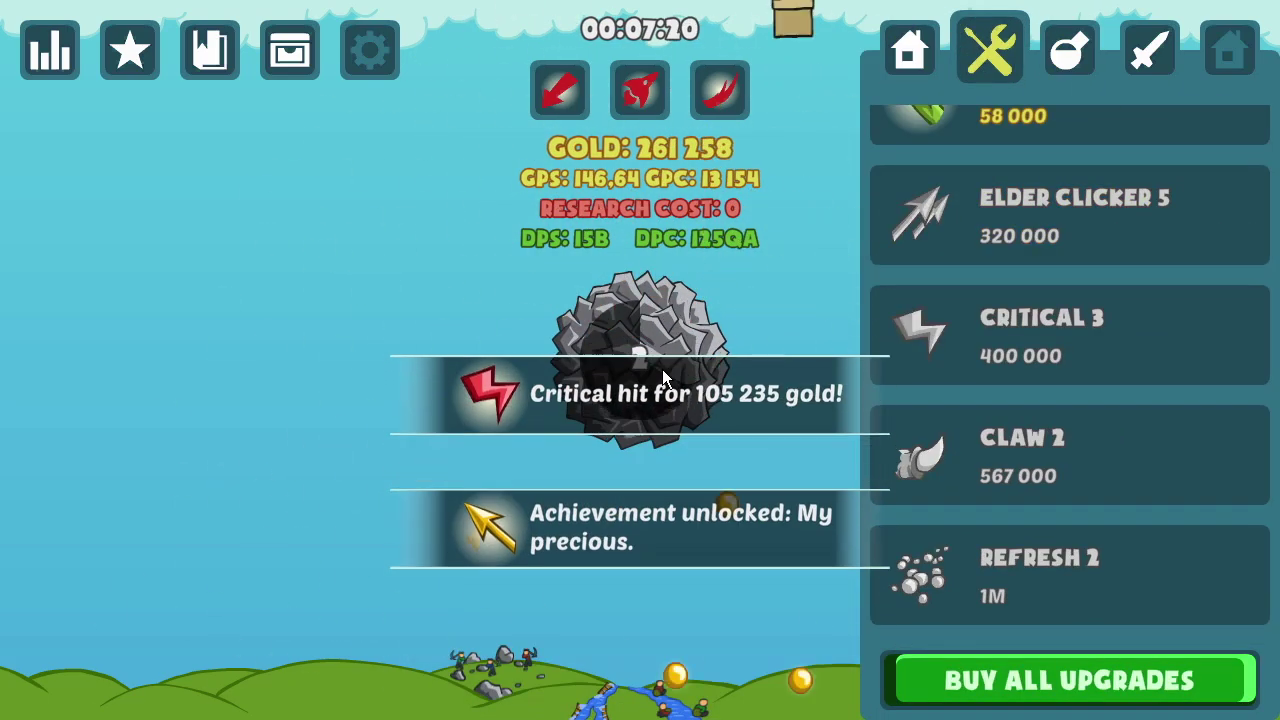
{"action": "left_click", "coordinate": [646, 354]}
{"action": "left_click", "coordinate": [657, 356]}
{"action": "left_click", "coordinate": [657, 358]}
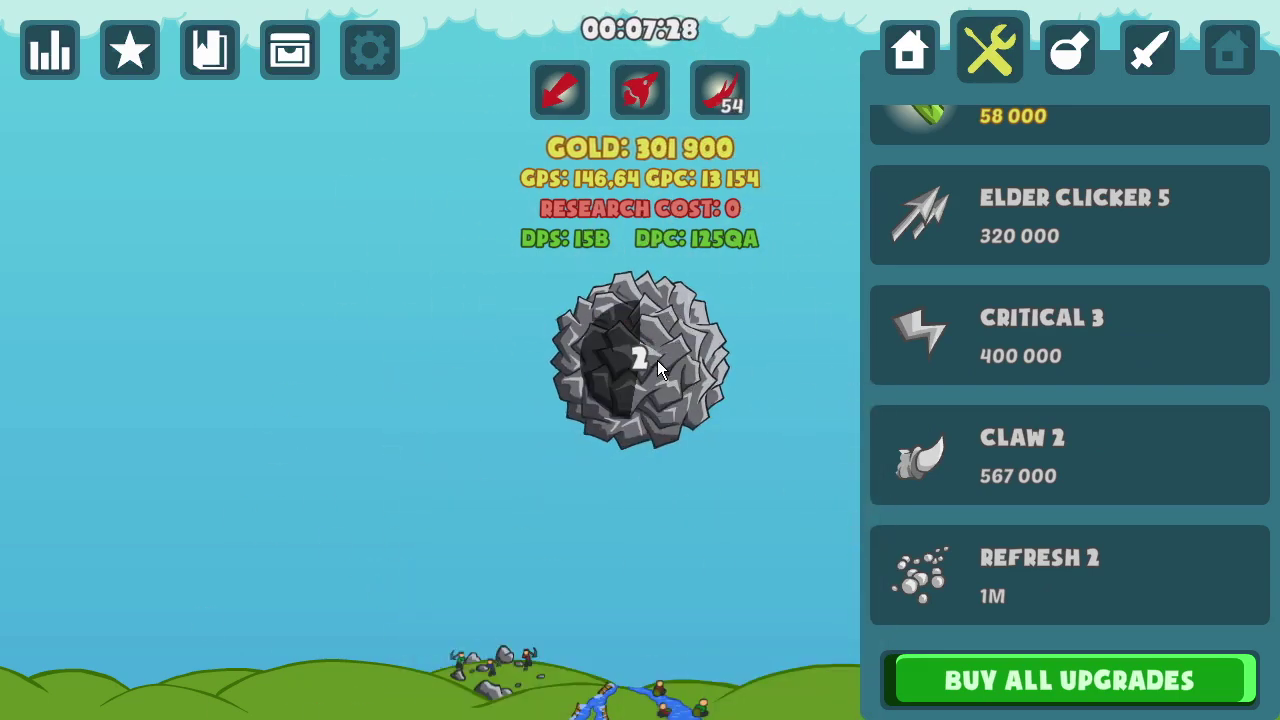
{"action": "left_click", "coordinate": [657, 360]}
{"action": "left_click", "coordinate": [648, 357]}
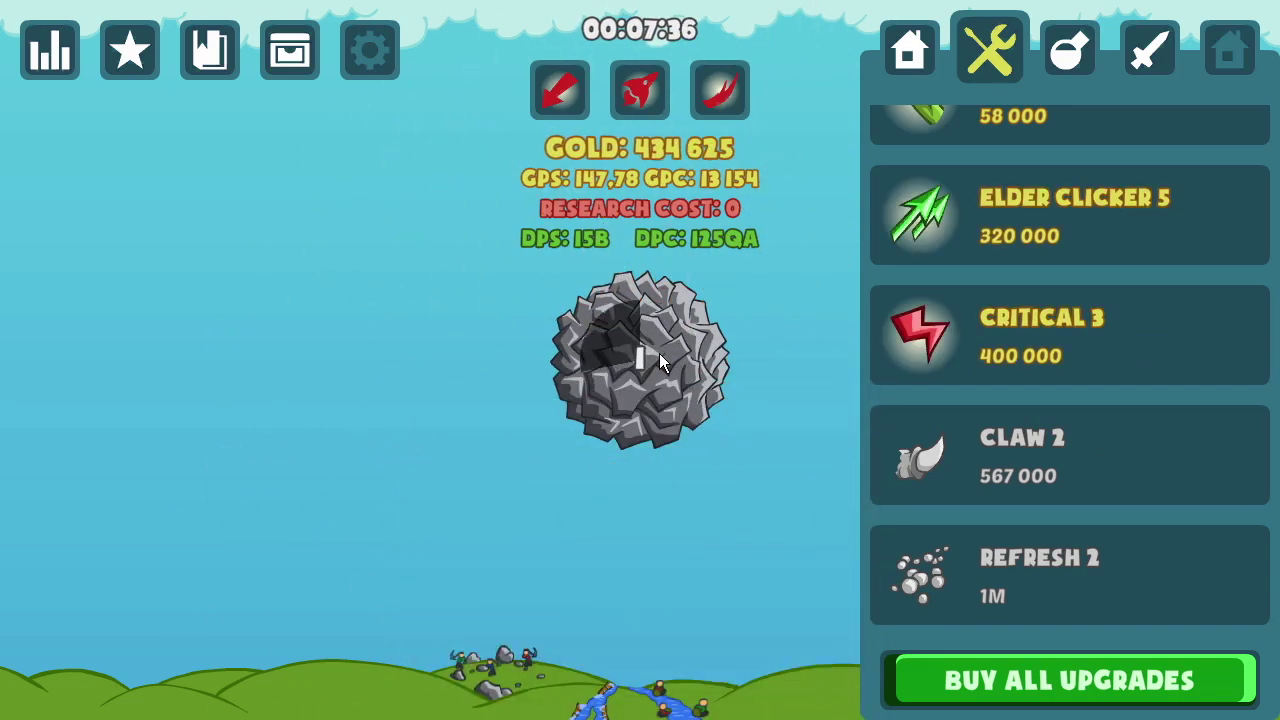